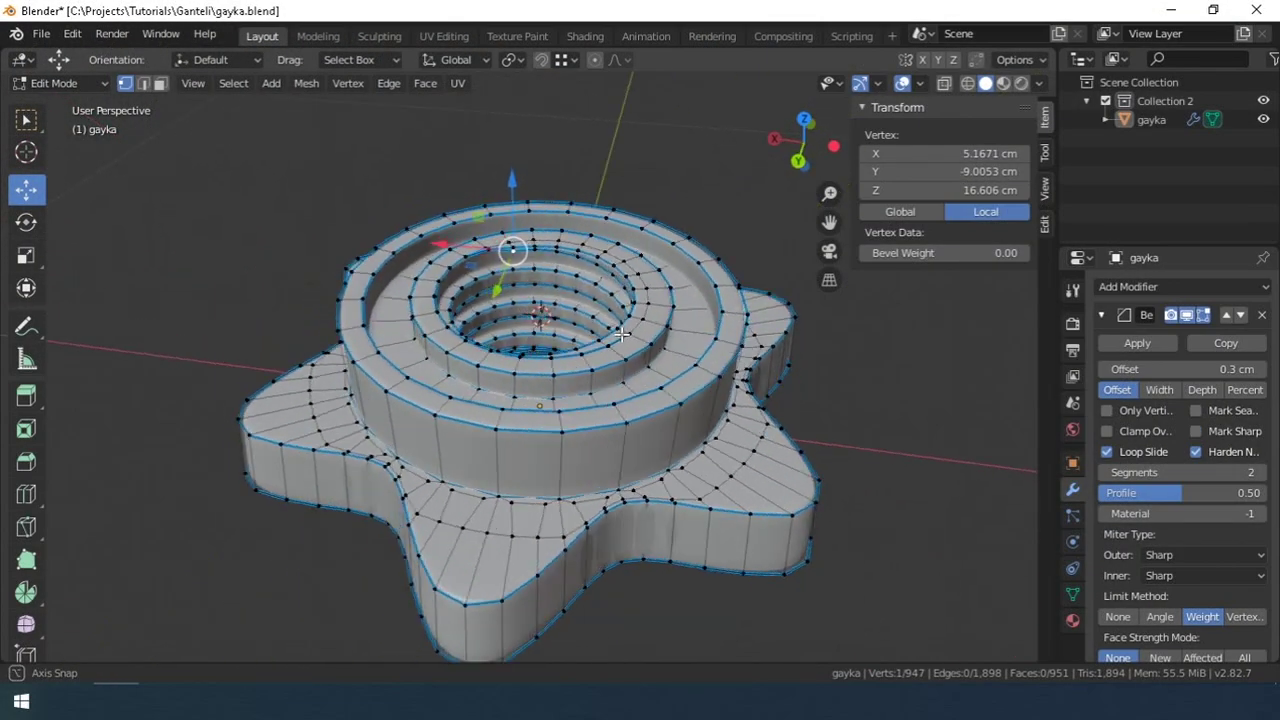
Add a centred loop cut around the middle of the cylinder.
{"action": "mouse_move", "coordinate": [621, 334]}
{"action": "middle_mouse_down"}
{"action": "mouse_move", "coordinate": [587, 103]}
{"action": "mouse_move", "coordinate": [450, 355]}
{"action": "middle_mouse_up"}
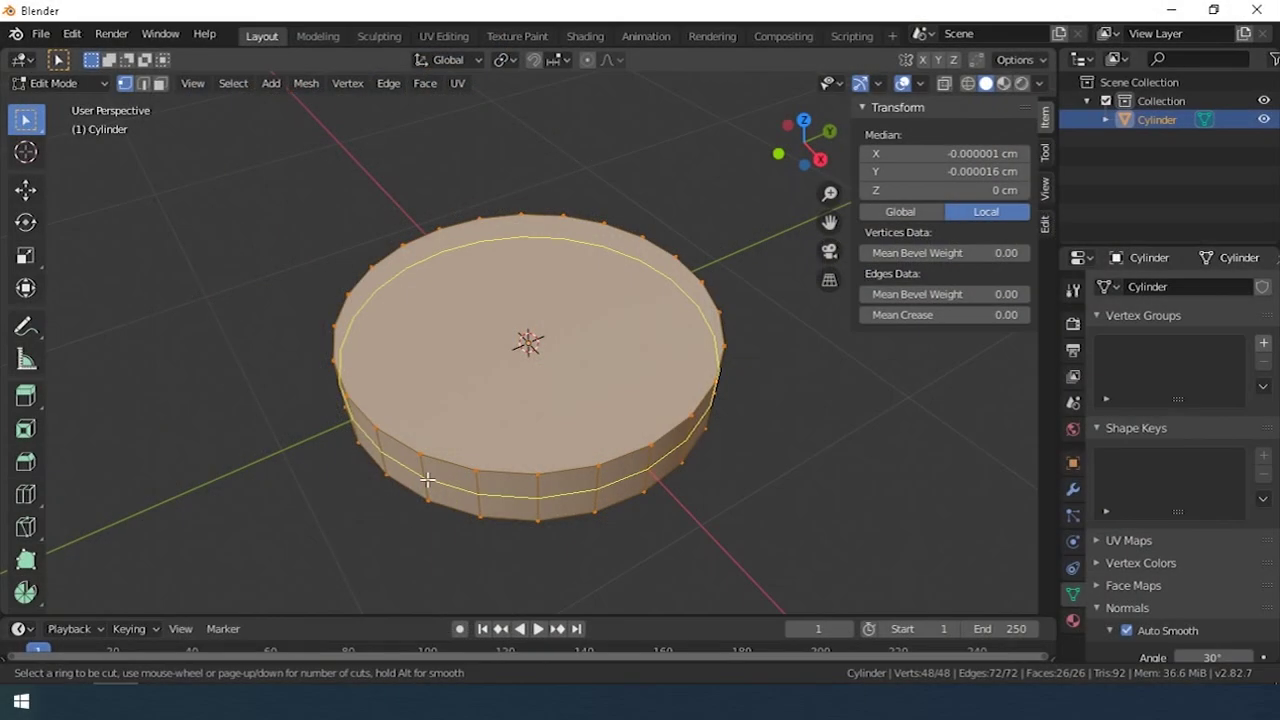
{"action": "right_click", "coordinate": [453, 472]}
Add a Circle mesh and delete the selected lower half of the cylinder.
{"action": "key", "text": "KP_7"}
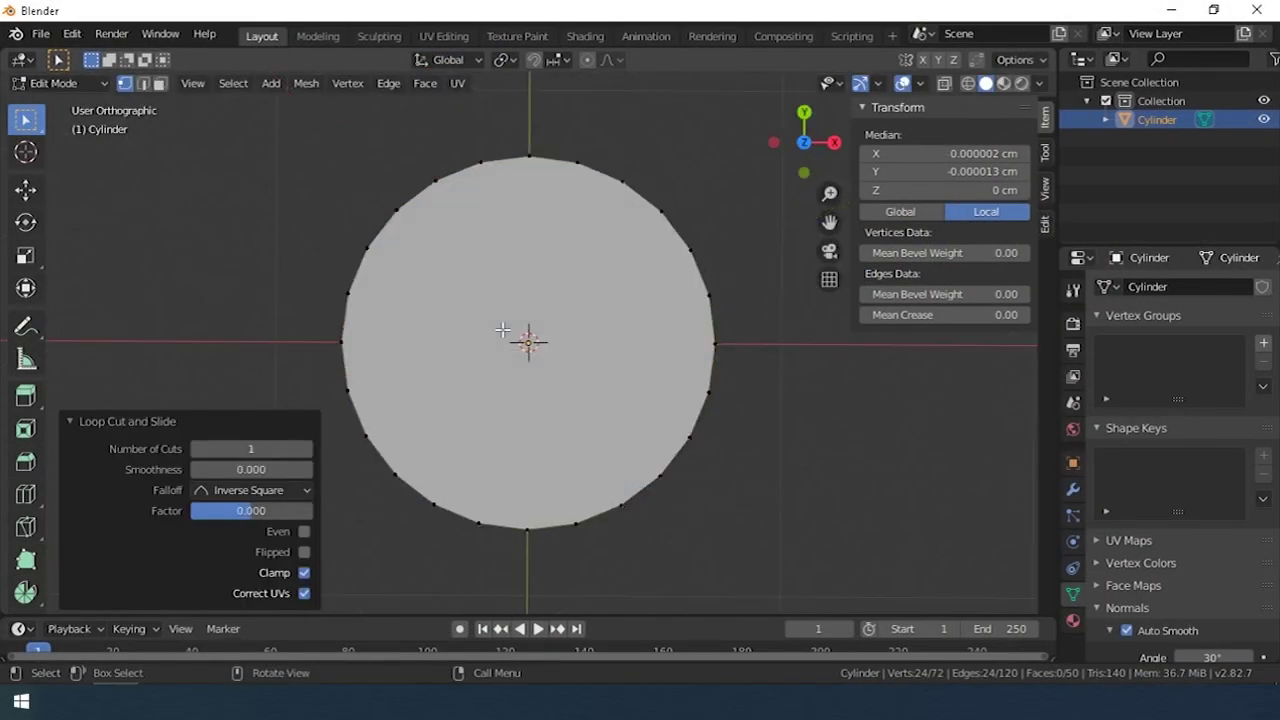
{"action": "key", "text": "Tab"}
{"action": "key", "text": "shift+a"}
{"action": "left_click", "coordinate": [630, 248]}
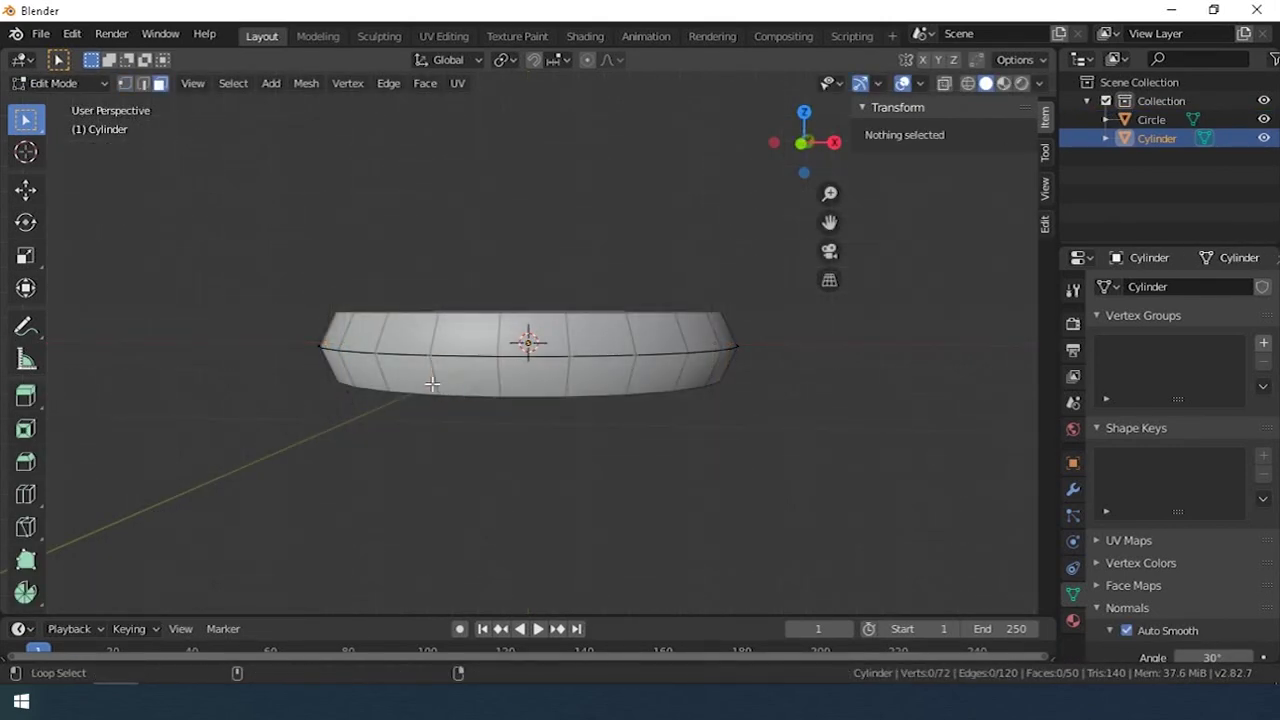
{"action": "key", "text": "x"}
{"action": "left_click", "coordinate": [350, 414]}
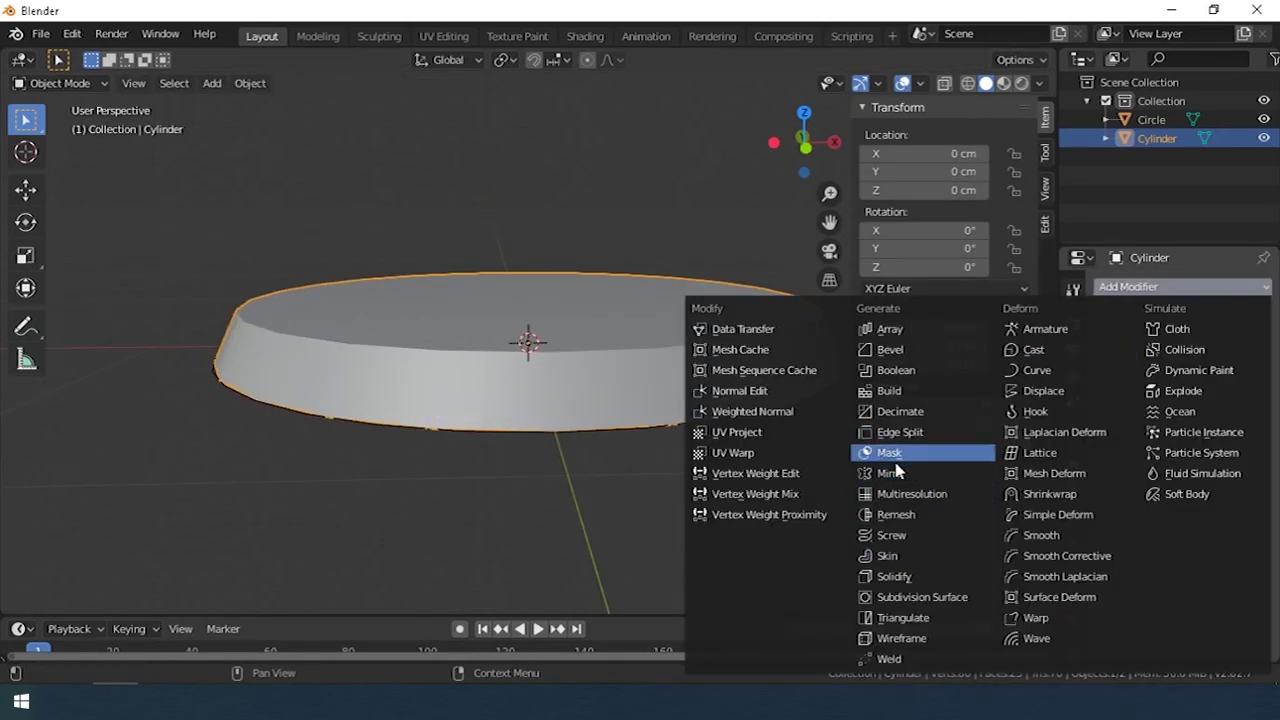
Add a Z Mirror modifier with clipping, then inset the top face and sink it 5 cm.
{"action": "left_click", "coordinate": [893, 473]}
{"action": "left_click", "coordinate": [1197, 529]}
{"action": "key", "text": "Tab"}
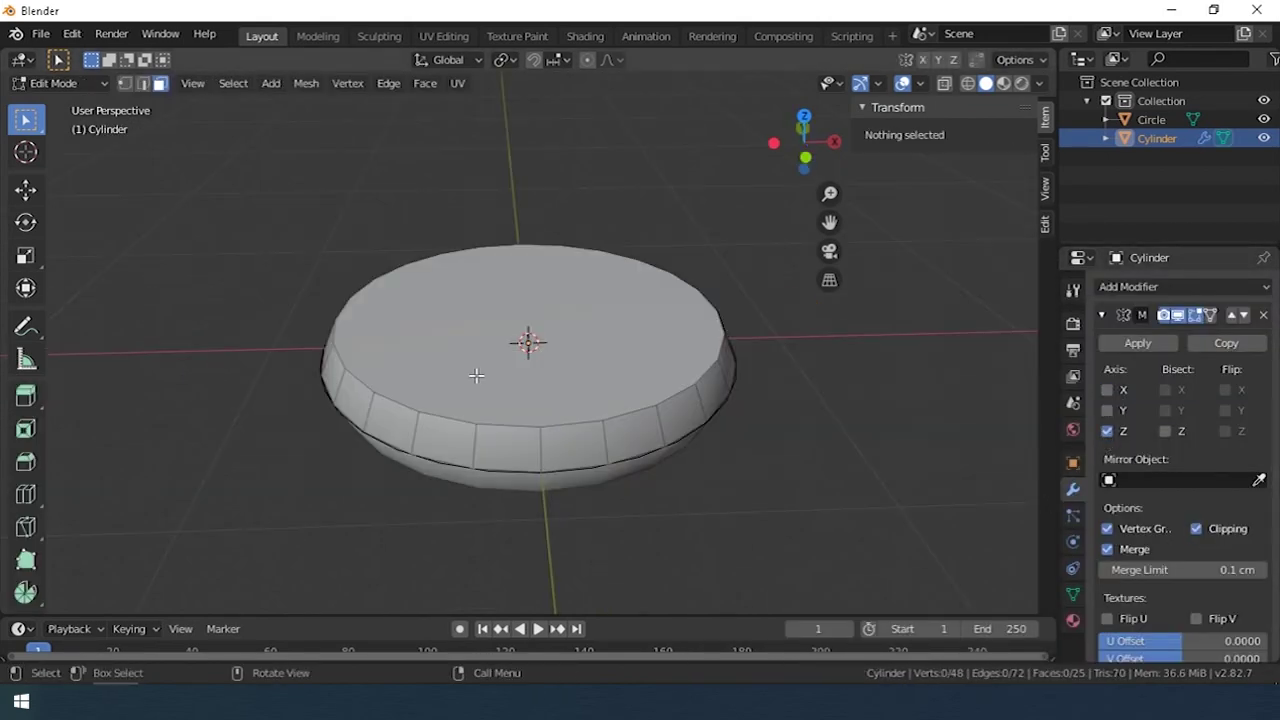
{"action": "left_click", "coordinate": [476, 370]}
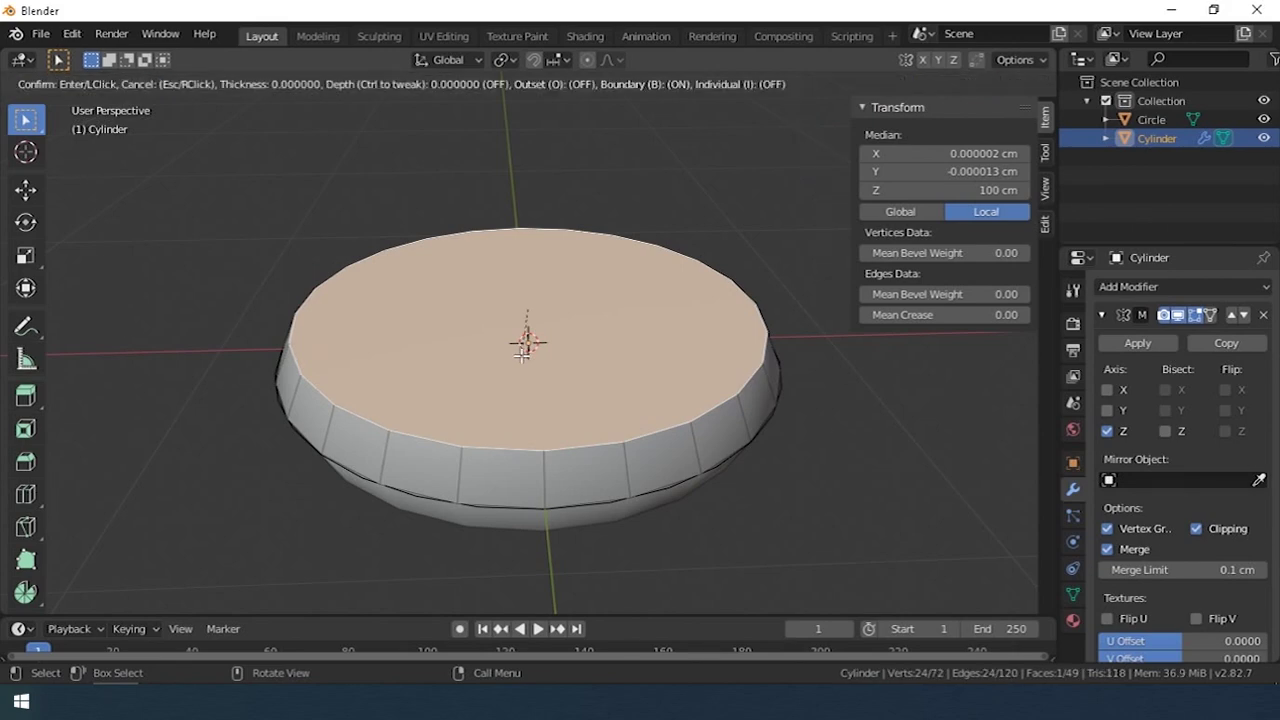
{"action": "left_click", "coordinate": [524, 345]}
{"action": "key", "text": "e"}
{"action": "left_click", "coordinate": [483, 290]}
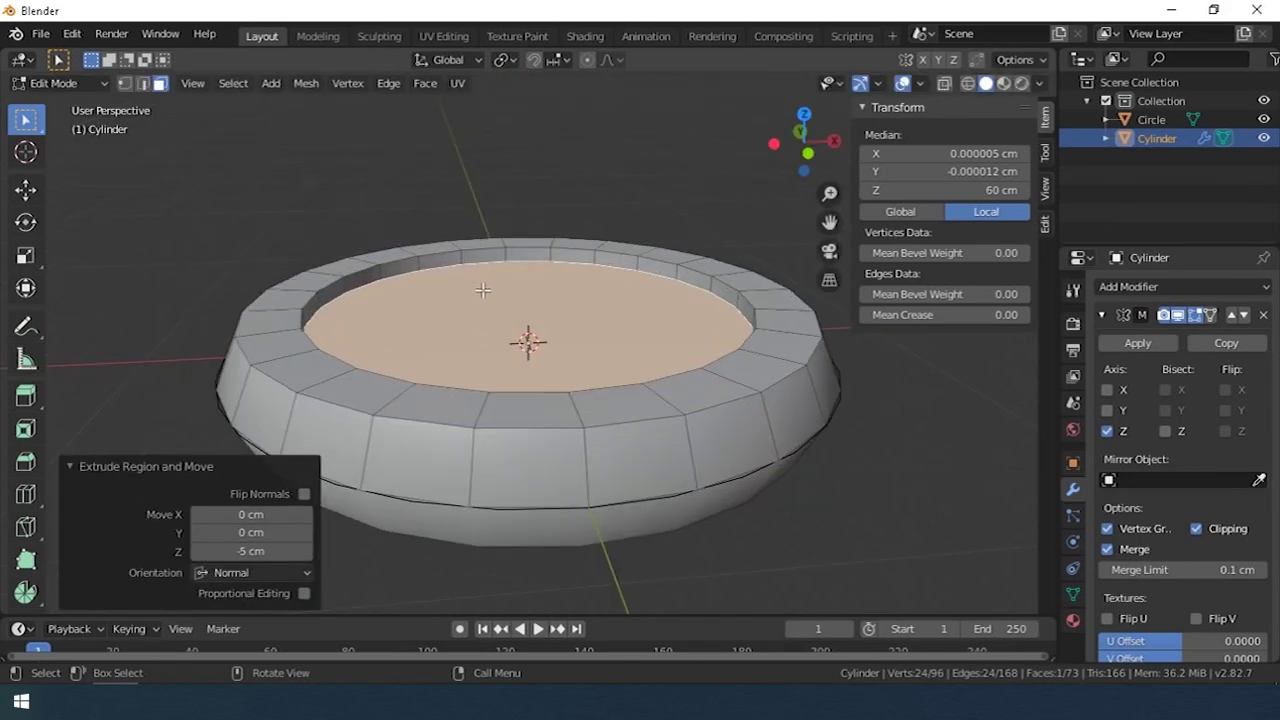
Scale the recessed face to 0.974 and extrude a new 11 cm inset ring.
{"action": "key", "text": "KP_7"}
{"action": "key", "text": "s"}
{"action": "left_click", "coordinate": [686, 143]}
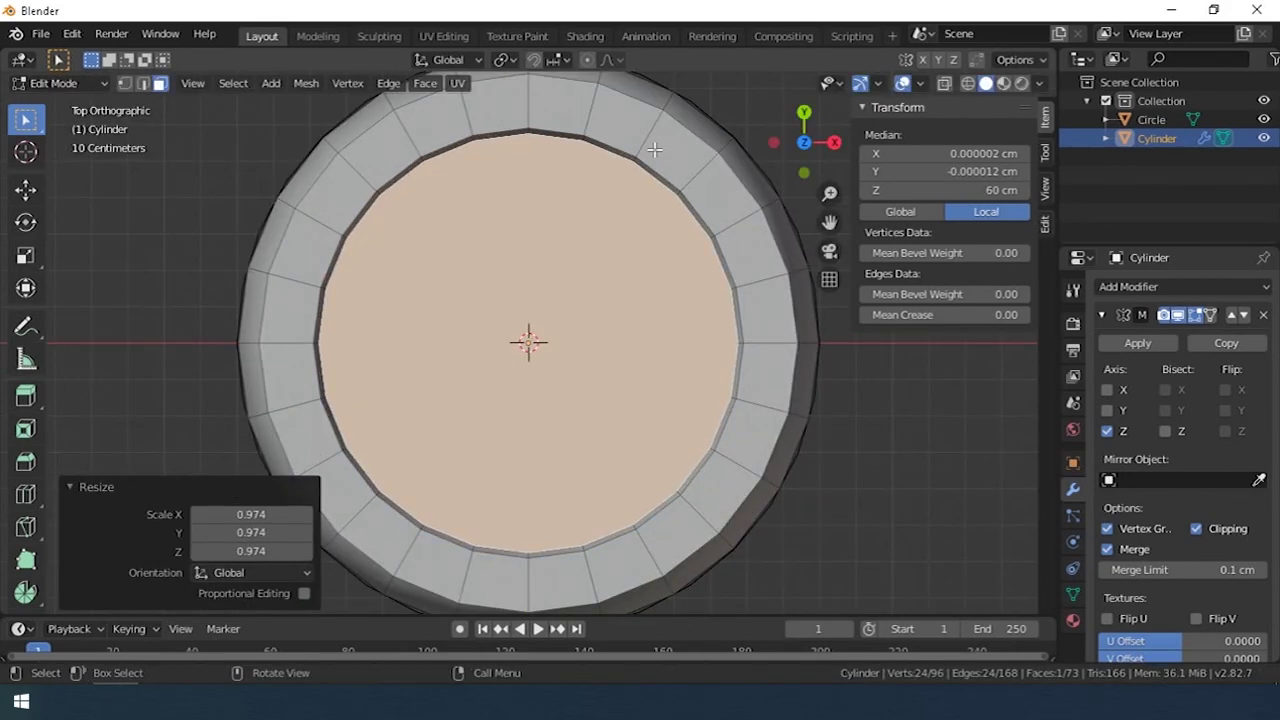
{"action": "left_click", "coordinate": [654, 149]}
{"action": "middle_click_drag", "start_coordinate": [654, 150], "coordinate": [504, 241]}
{"action": "key", "text": "e"}
{"action": "type", "text": "11"}
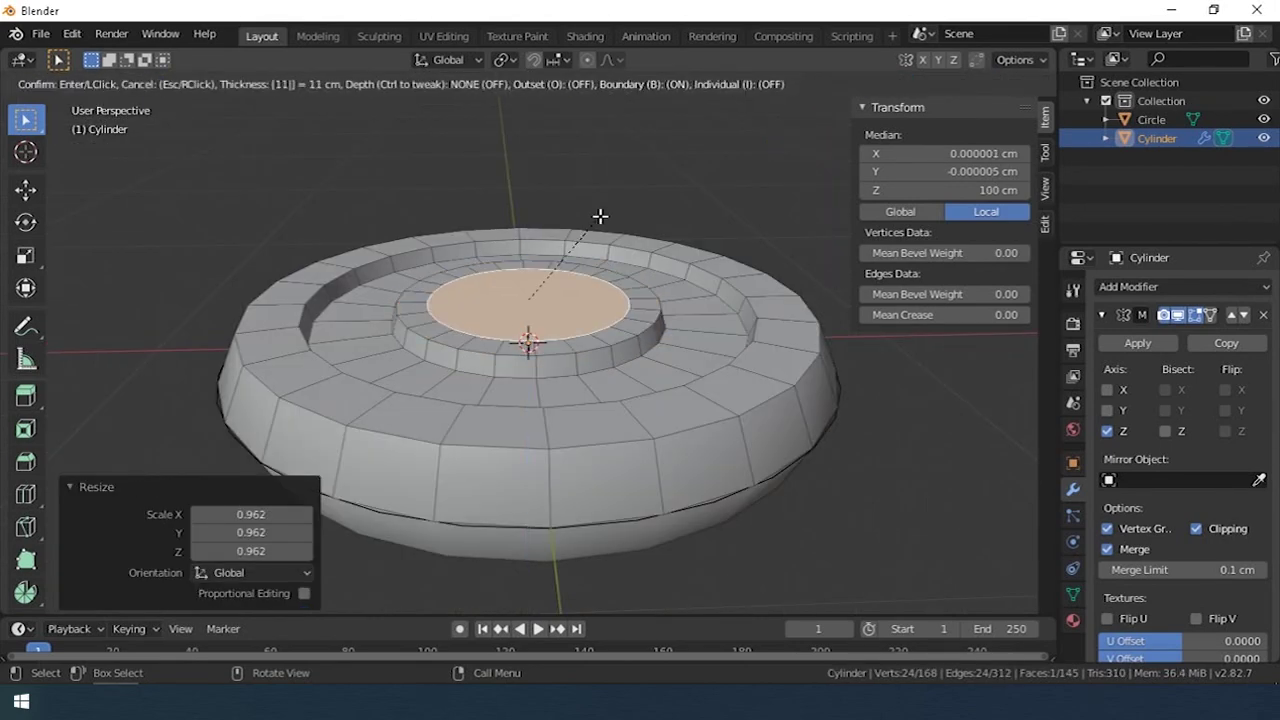
{"action": "key", "text": "Return"}
{"action": "middle_click_drag", "start_coordinate": [600, 216], "coordinate": [706, 140]}
Inset the centre face about 2.8 cm, lower it in Z and scale it to 0.965.
{"action": "key", "text": "i"}
{"action": "middle_click_drag", "start_coordinate": [584, 283], "coordinate": [586, 169]}
{"action": "key", "text": "shift+space"}
{"action": "key", "text": "g"}
{"action": "left_click_drag", "start_coordinate": [528, 245], "coordinate": [530, 300]}
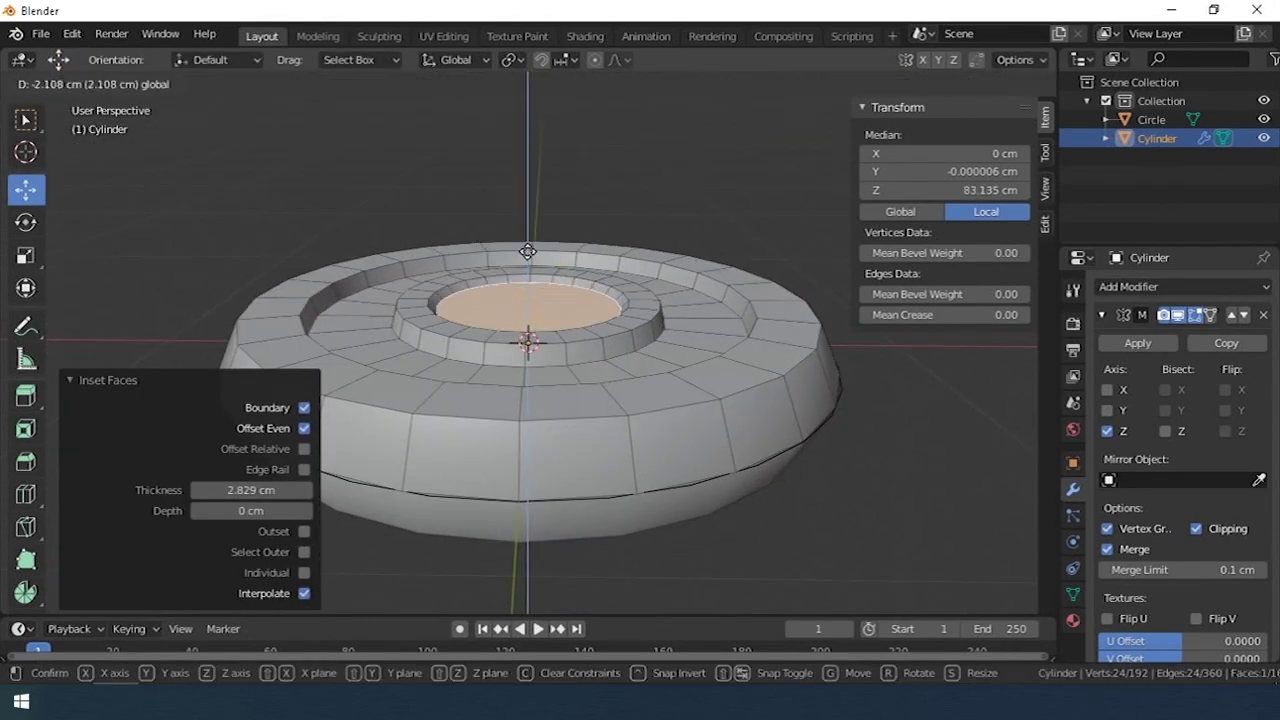
{"action": "key", "text": "s"}
{"action": "left_click", "coordinate": [686, 145]}
Select the inner edge loop, grow it to the ring around the hole and scale it inward.
{"action": "key", "text": "alt+a"}
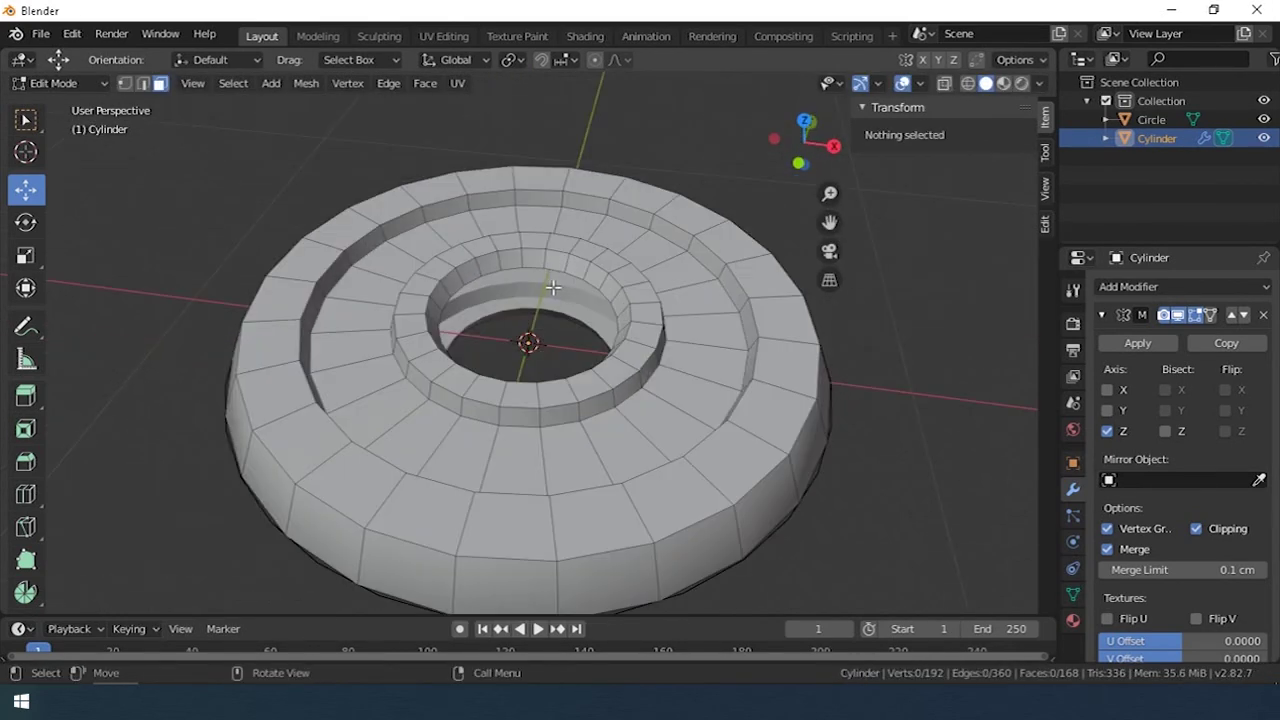
{"action": "left_click", "coordinate": [560, 262], "text": "alt"}
{"action": "key", "text": "g"}
{"action": "key", "text": "z"}
{"action": "key", "text": "Tab"}
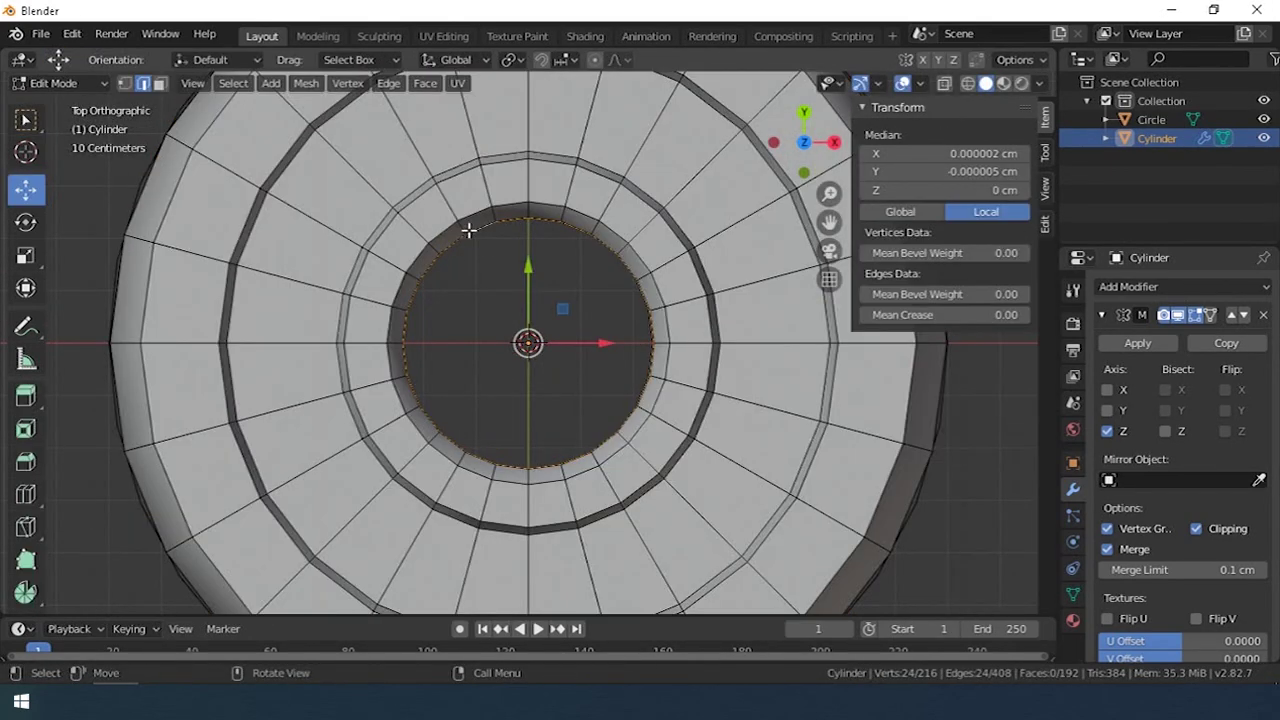
{"action": "key", "text": "ctrl+KP_Add"}
{"action": "key", "text": "s"}
{"action": "left_click", "coordinate": [640, 200]}
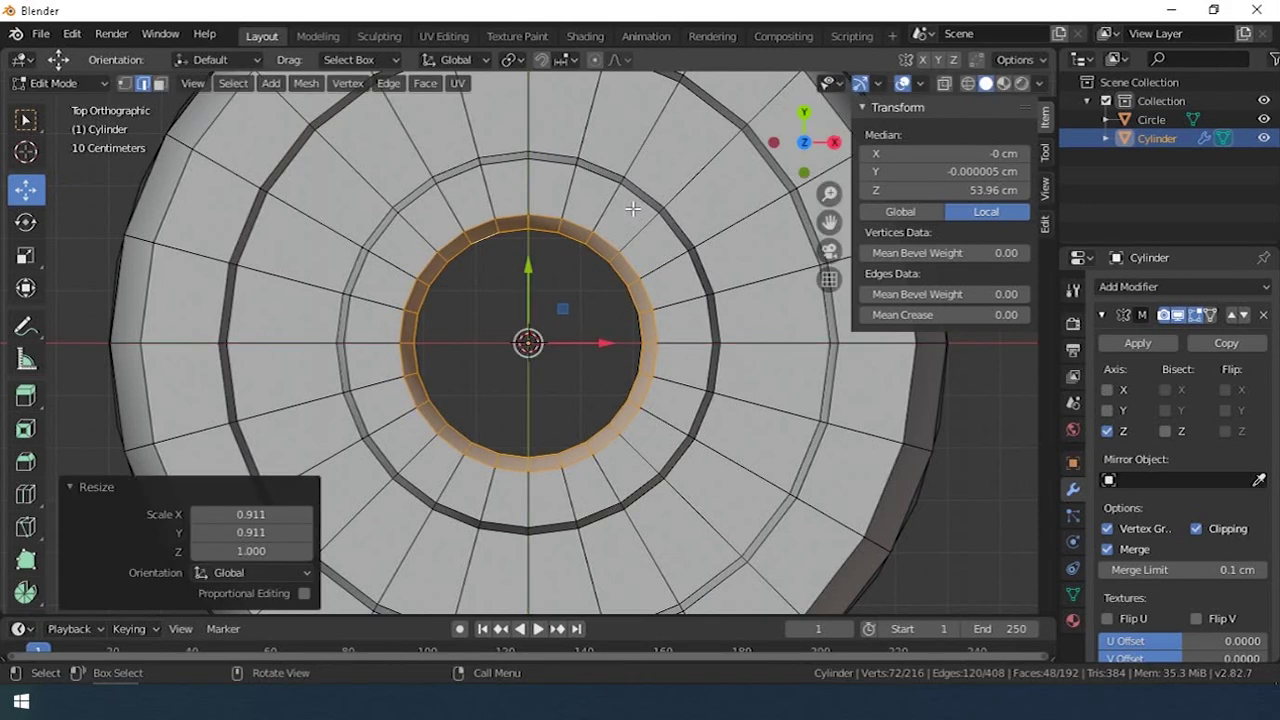
Add a radius-10 guide cylinder and scale the plate's hub ring to match it.
{"action": "key", "text": "Tab"}
{"action": "key", "text": "shift+a"}
{"action": "left_click", "coordinate": [605, 392]}
{"action": "type", "text": "100"}
{"action": "key", "text": "Return"}
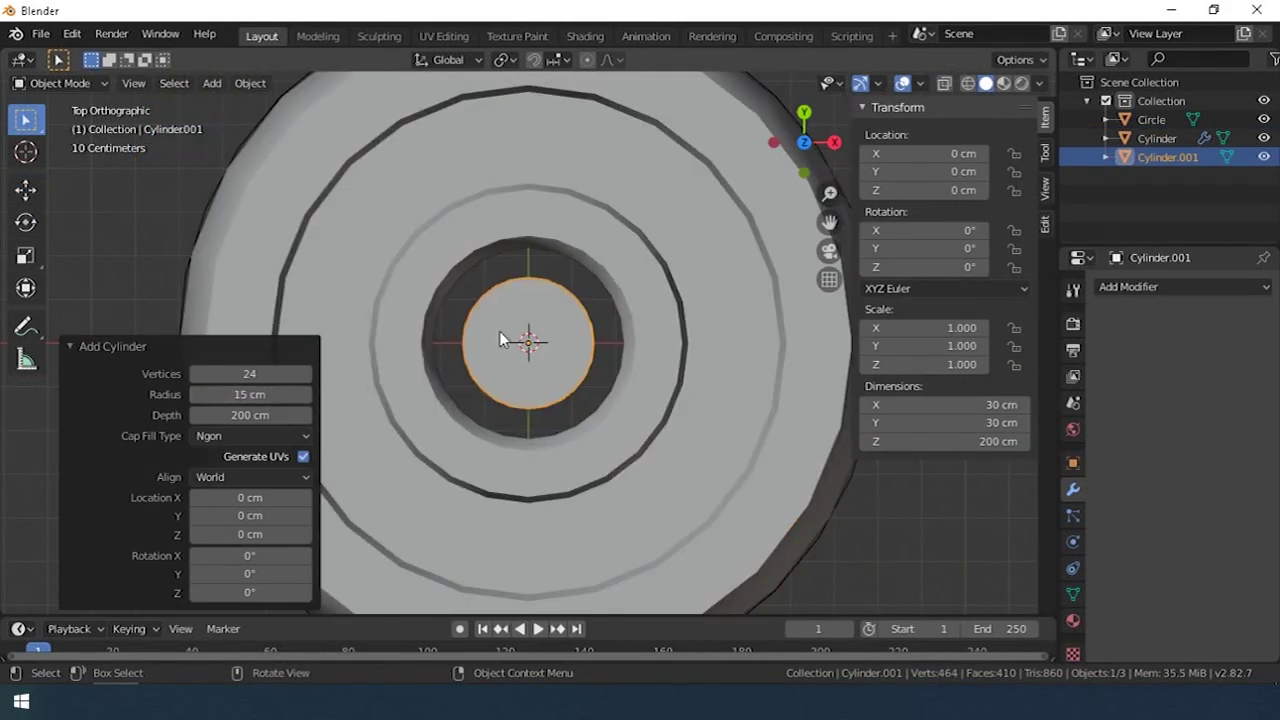
{"action": "left_click", "coordinate": [577, 250]}
{"action": "key", "text": "Tab"}
{"action": "key", "text": "s"}
{"action": "left_click", "coordinate": [635, 330]}
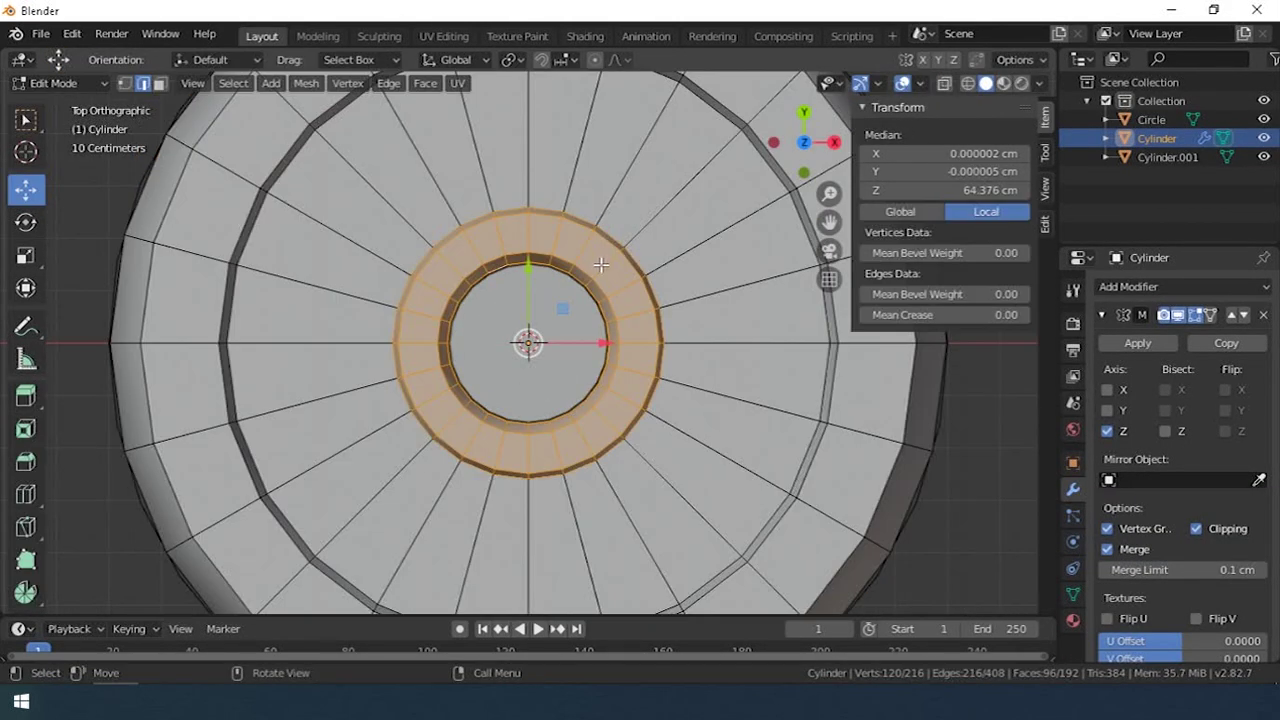
Scale the edge loop with an axis constraint and add a Subdivision Surface modifier.
{"action": "key", "text": "s"}
{"action": "key", "text": "shift+z"}
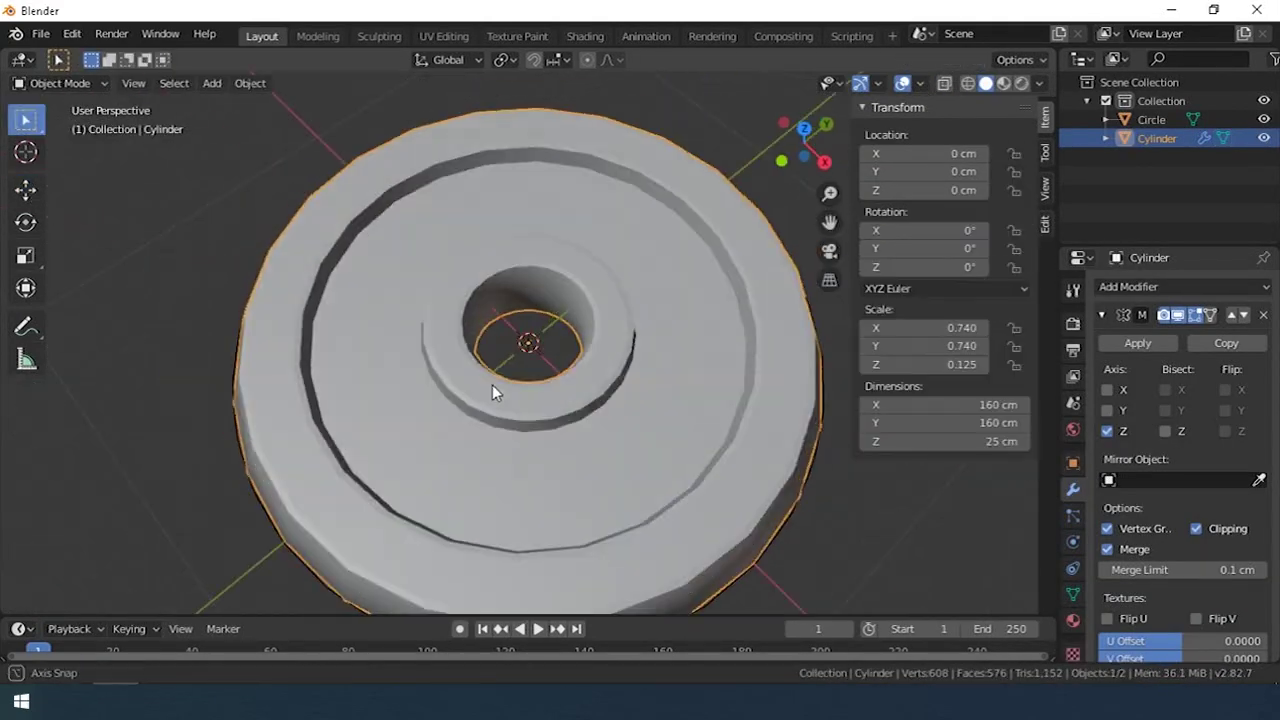
{"action": "left_click", "coordinate": [1180, 286]}
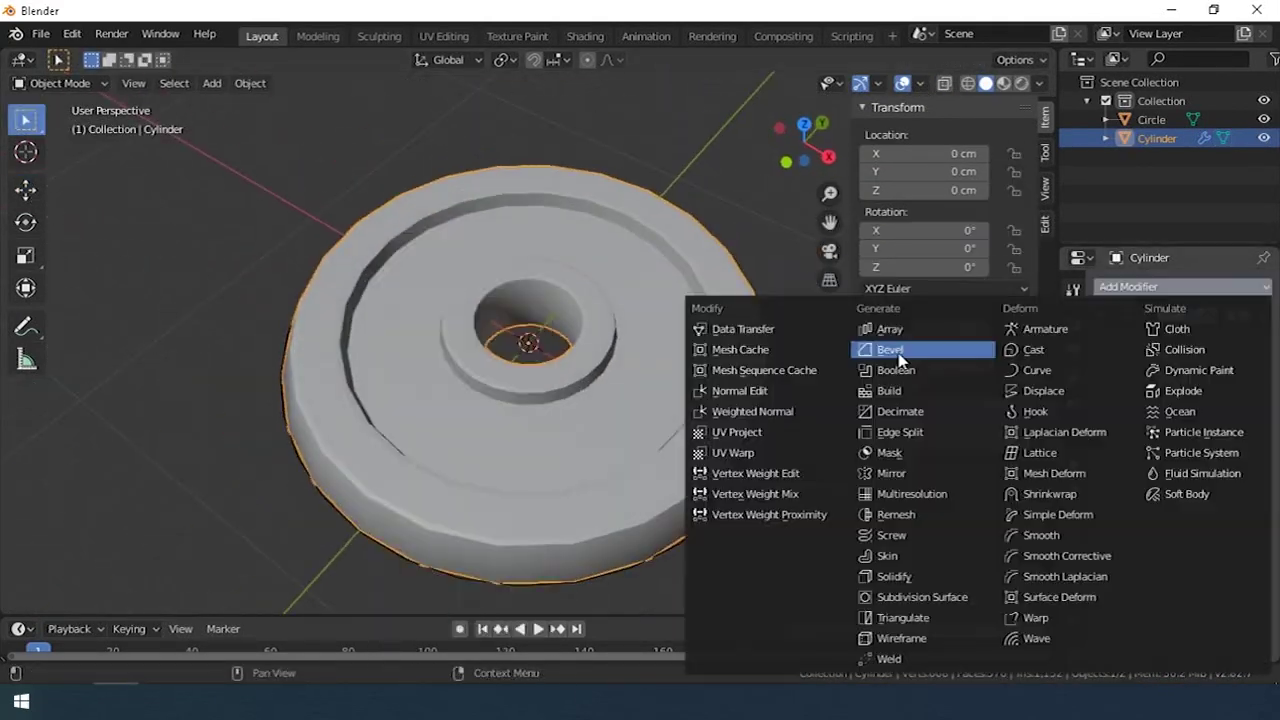
{"action": "left_click", "coordinate": [770, 620]}
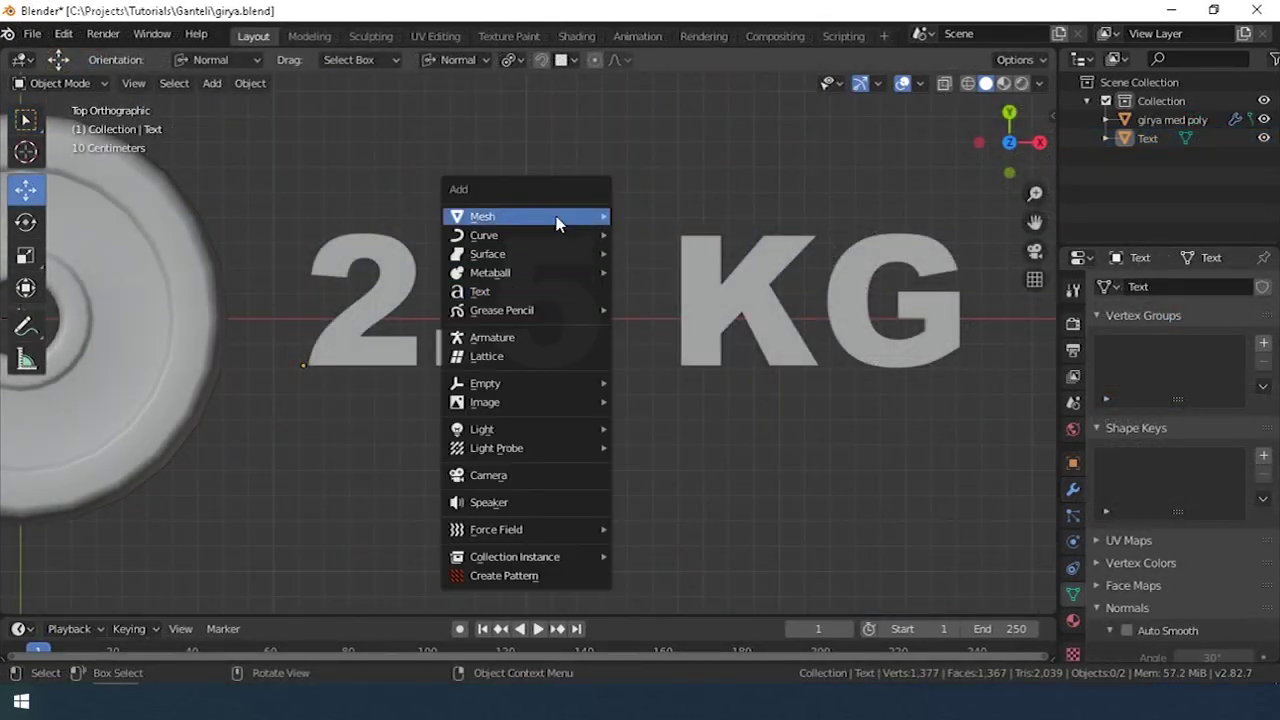
Add a plane and shrink it to about 0.106 scale over the '2' of the lettering.
{"action": "left_click", "coordinate": [441, 252]}
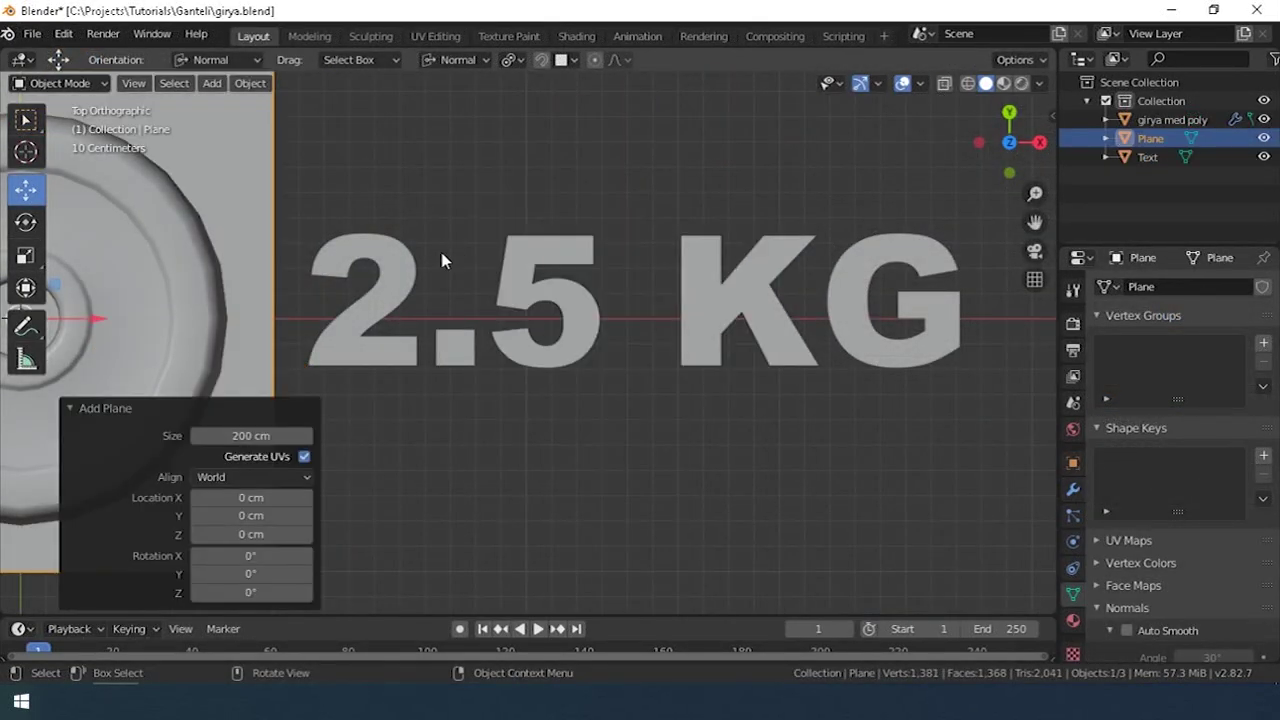
{"action": "scroll", "coordinate": [441, 260], "scroll_direction": "down", "scroll_amount": 2}
{"action": "key", "text": "g"}
{"action": "key", "text": "s"}
{"action": "left_click", "coordinate": [560, 265]}
{"action": "scroll", "coordinate": [560, 265], "scroll_direction": "up", "scroll_amount": 3}
{"action": "key", "text": "s"}
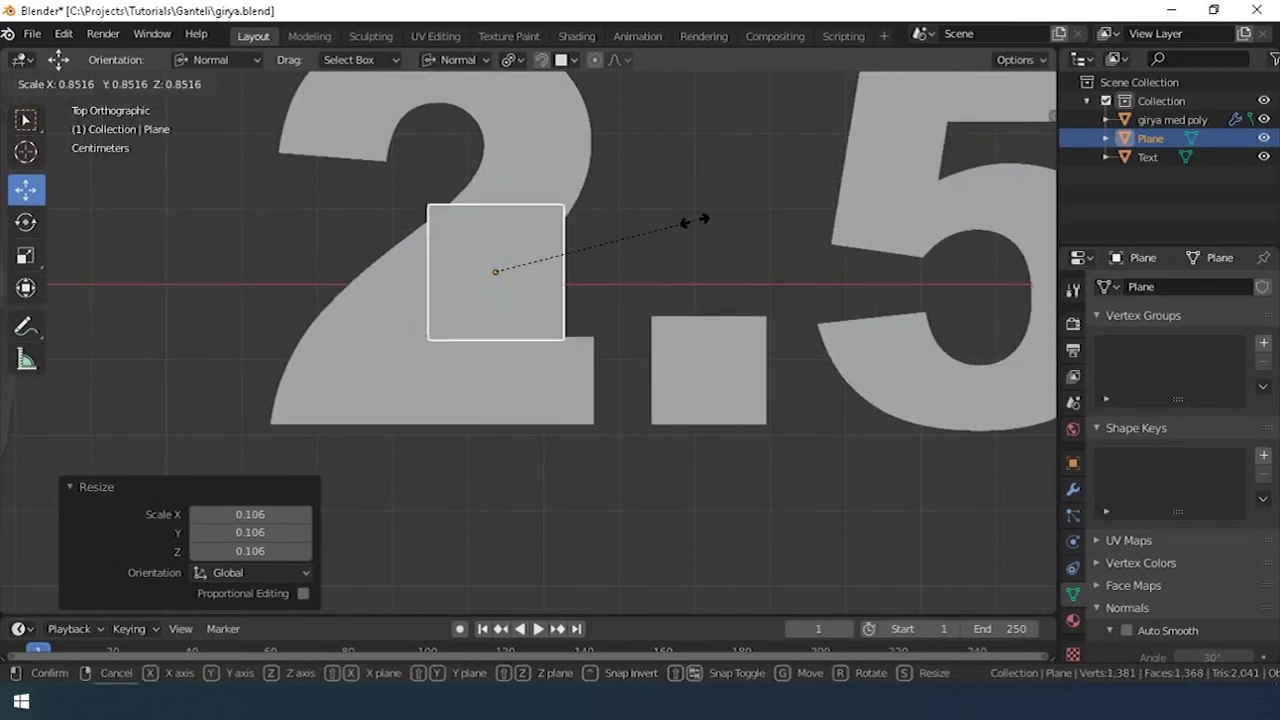
{"action": "left_click", "coordinate": [697, 336]}
Align the plane's edges and vertices to the outline of the '2'.
{"action": "key", "text": "Tab"}
{"action": "scroll", "coordinate": [545, 400], "scroll_direction": "up", "scroll_amount": 2}
{"action": "scroll", "coordinate": [541, 342], "scroll_direction": "up", "scroll_amount": 2}
{"action": "left_click", "coordinate": [541, 342]}
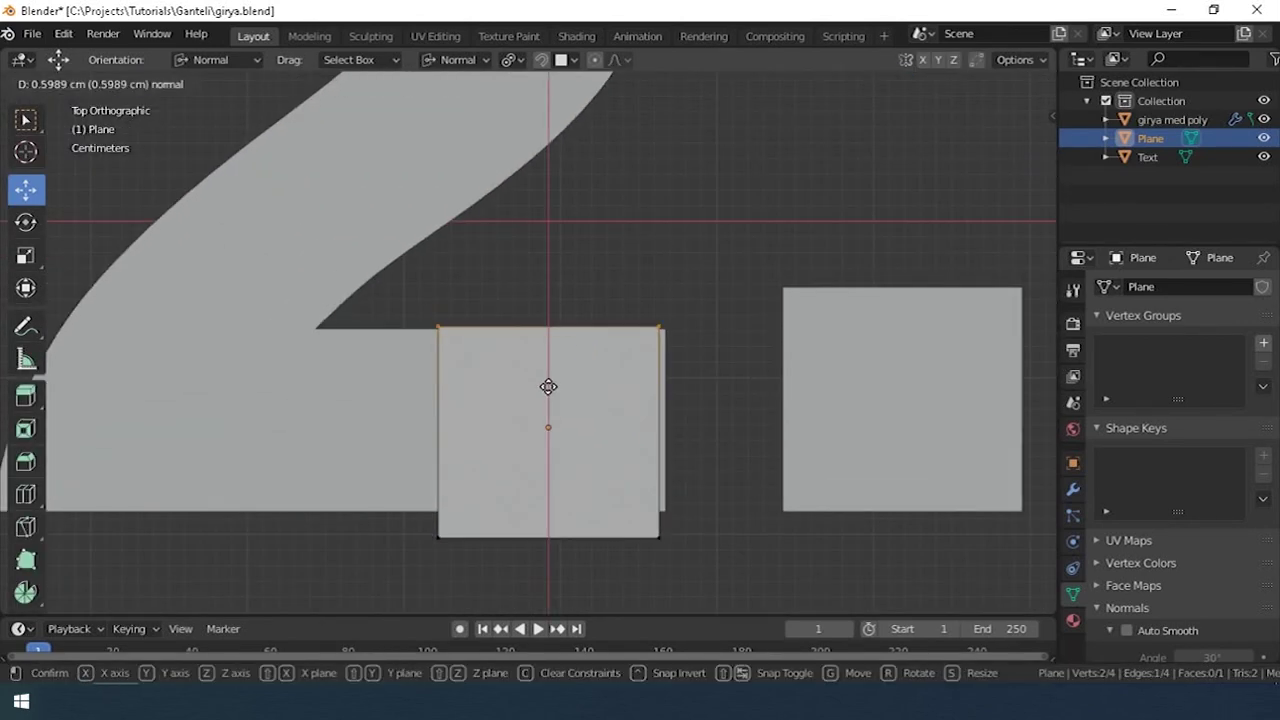
{"action": "left_click", "coordinate": [548, 387]}
{"action": "left_click_drag", "start_coordinate": [363, 534], "coordinate": [752, 506]}
{"action": "key", "text": "g"}
{"action": "left_click", "coordinate": [546, 466]}
{"action": "left_click_drag", "start_coordinate": [646, 249], "coordinate": [680, 357]}
{"action": "key", "text": "g"}
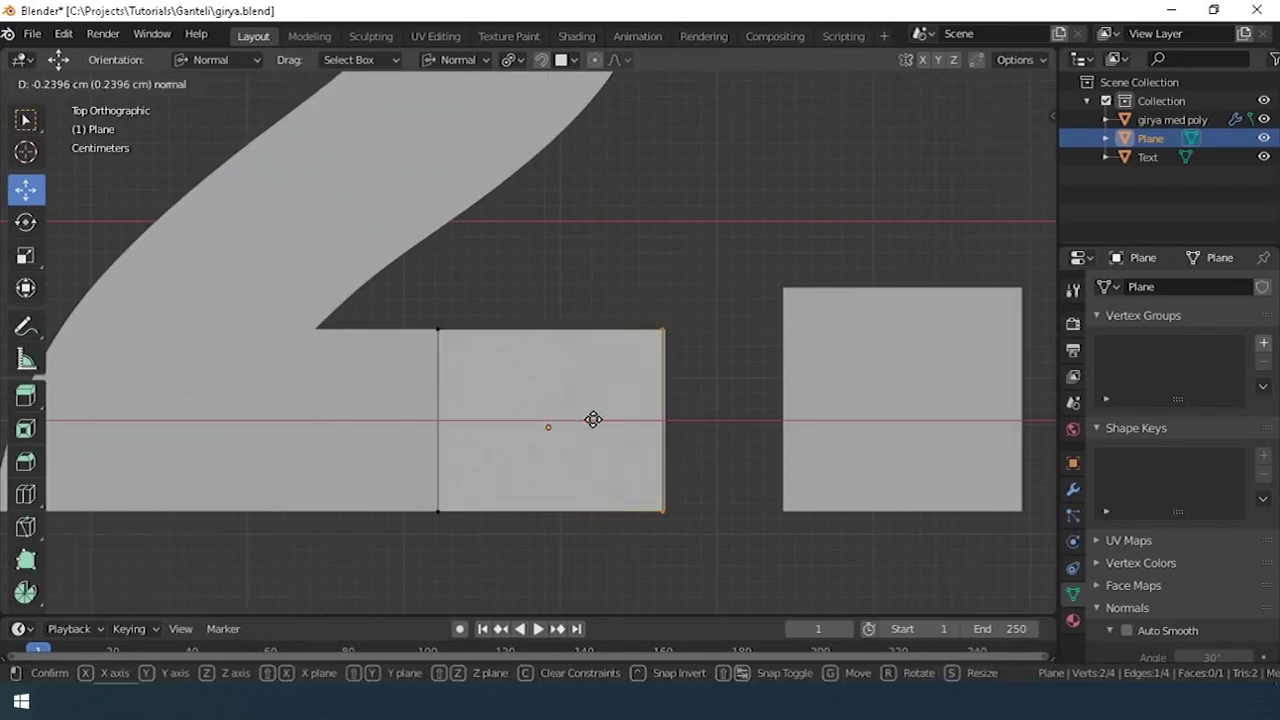
{"action": "left_click", "coordinate": [593, 419]}
{"action": "left_click_drag", "start_coordinate": [583, 322], "coordinate": [652, 580]}
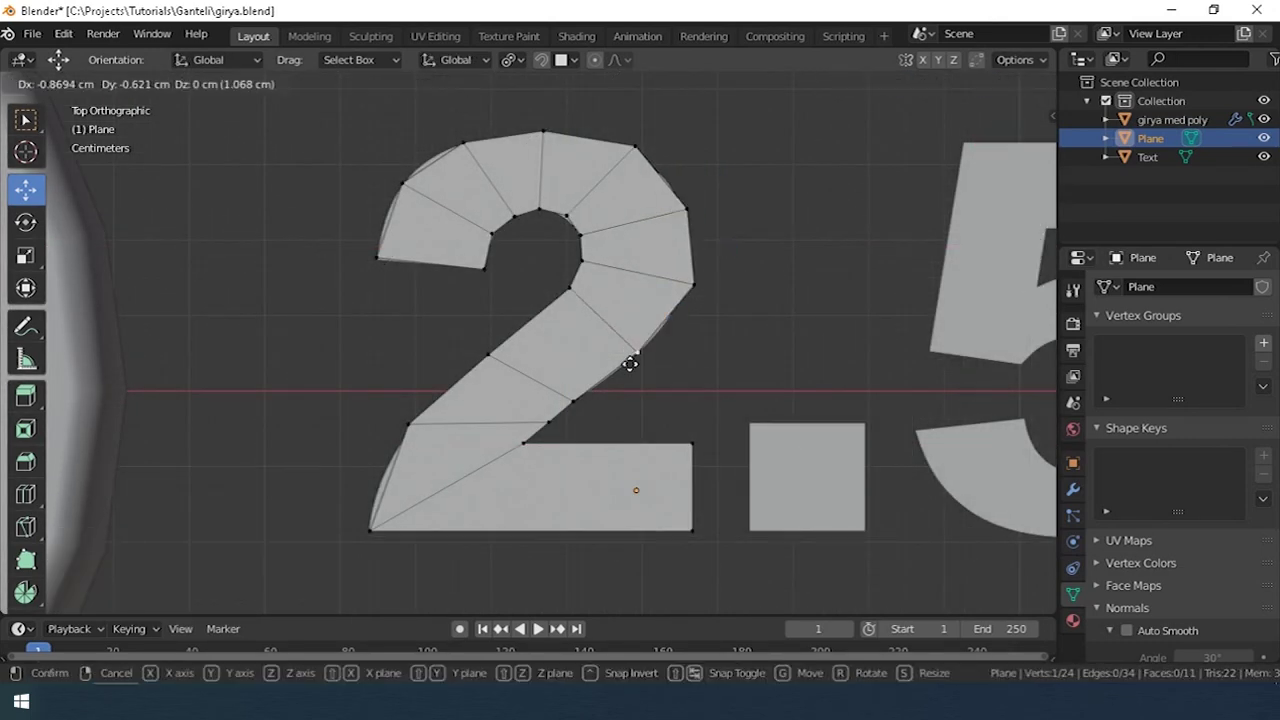
{"action": "left_click", "coordinate": [586, 263]}
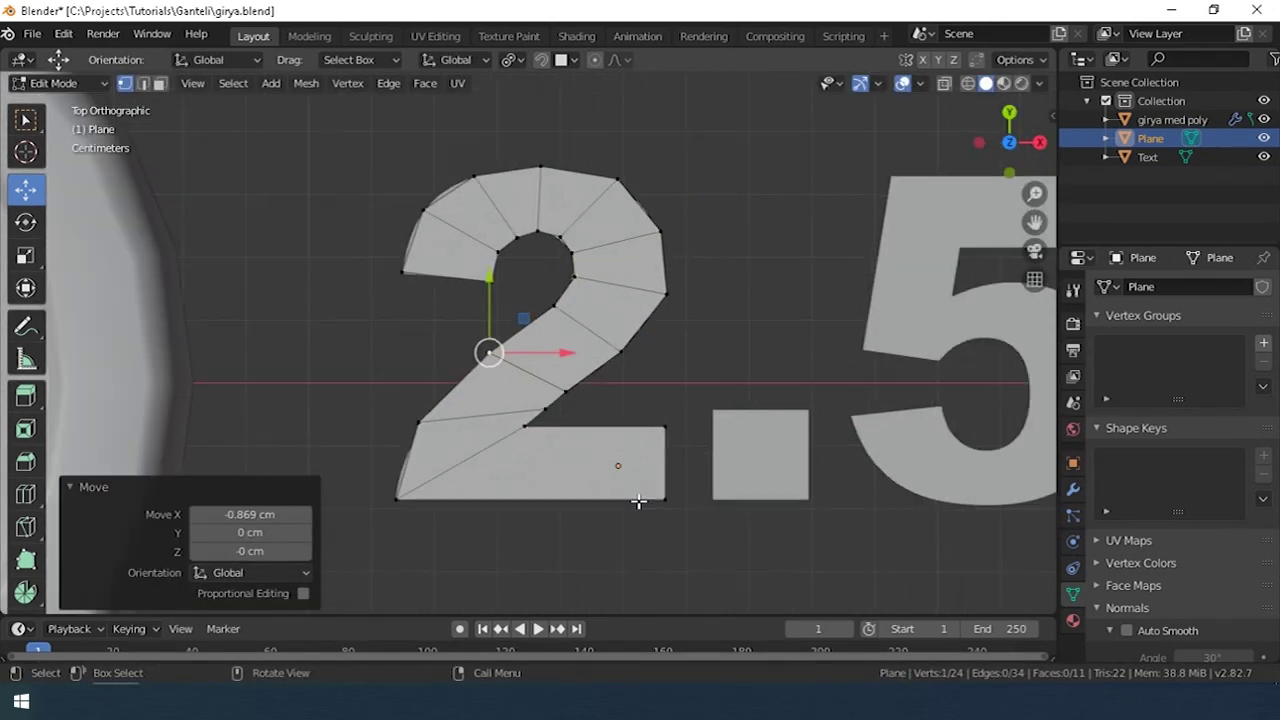
Duplicate the 2's bottom face into a small square covering the decimal point.
{"action": "scroll", "coordinate": [638, 501], "scroll_direction": "up", "scroll_amount": 1}
{"action": "left_click", "coordinate": [520, 443]}
{"action": "key", "text": "shift+d"}
{"action": "left_click", "coordinate": [786, 434]}
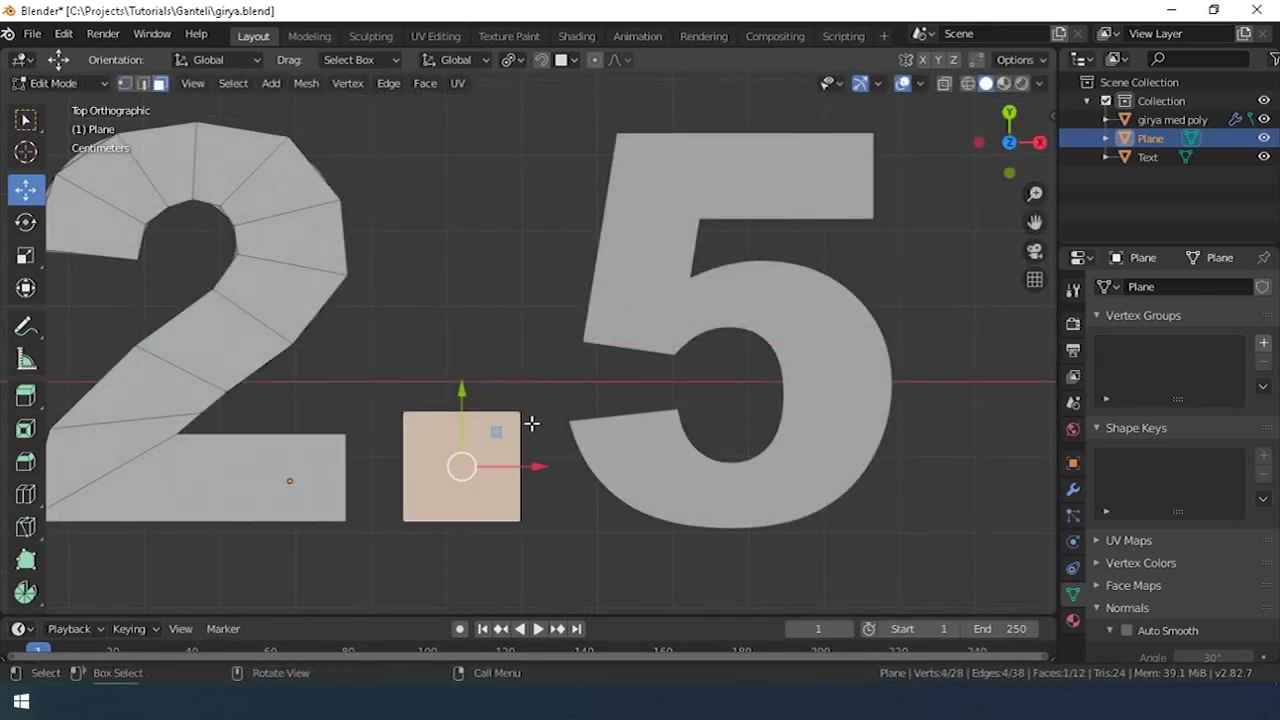
{"action": "key", "text": "s"}
{"action": "left_click", "coordinate": [571, 367]}
{"action": "key", "text": "h"}
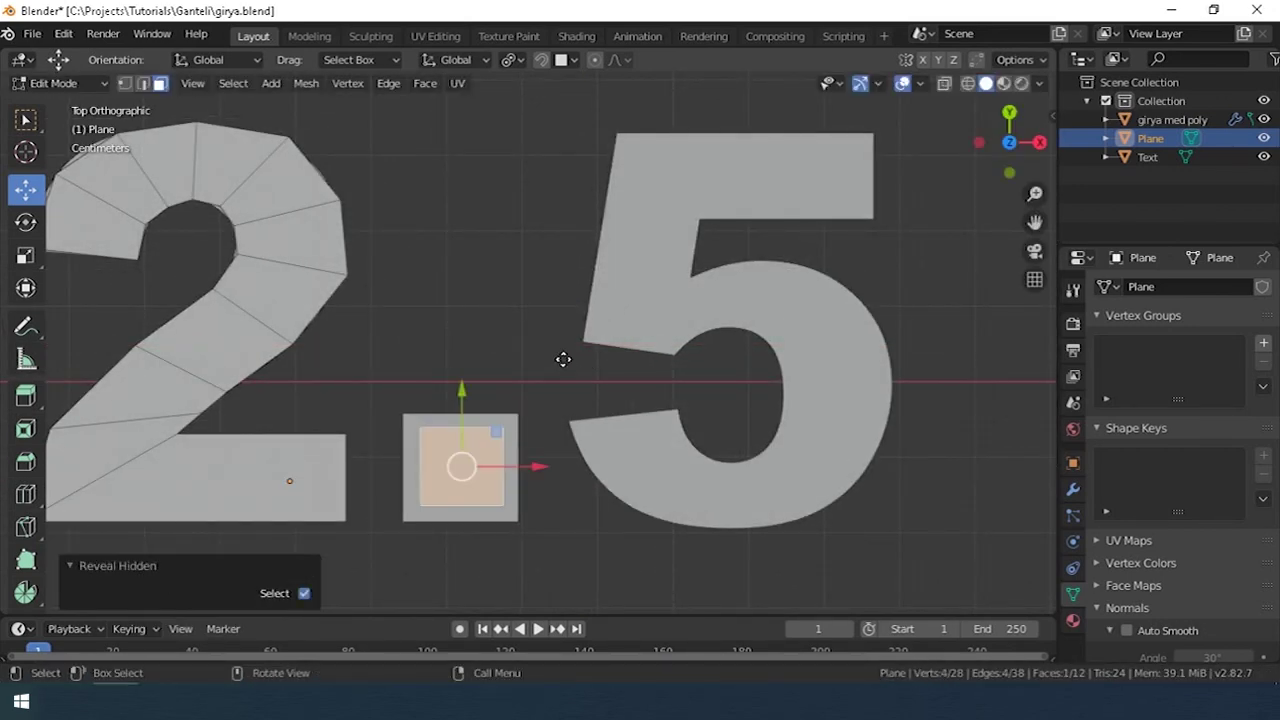
{"action": "key", "text": "g"}
{"action": "left_click", "coordinate": [514, 343]}
{"action": "key", "text": "s"}
{"action": "left_click", "coordinate": [543, 351]}
Copy the square toward the '5' and pull its corners onto the 5's lower curve.
{"action": "key", "text": "g"}
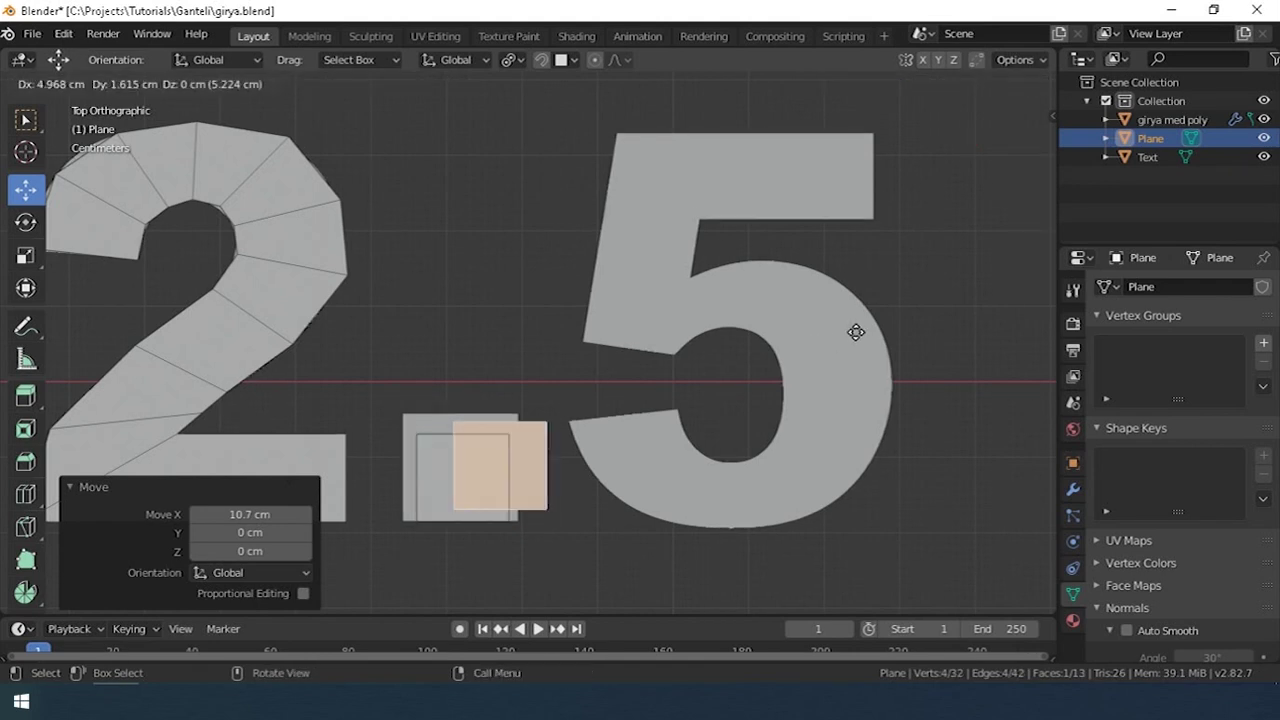
{"action": "key", "text": "1"}
{"action": "left_click", "coordinate": [692, 407]}
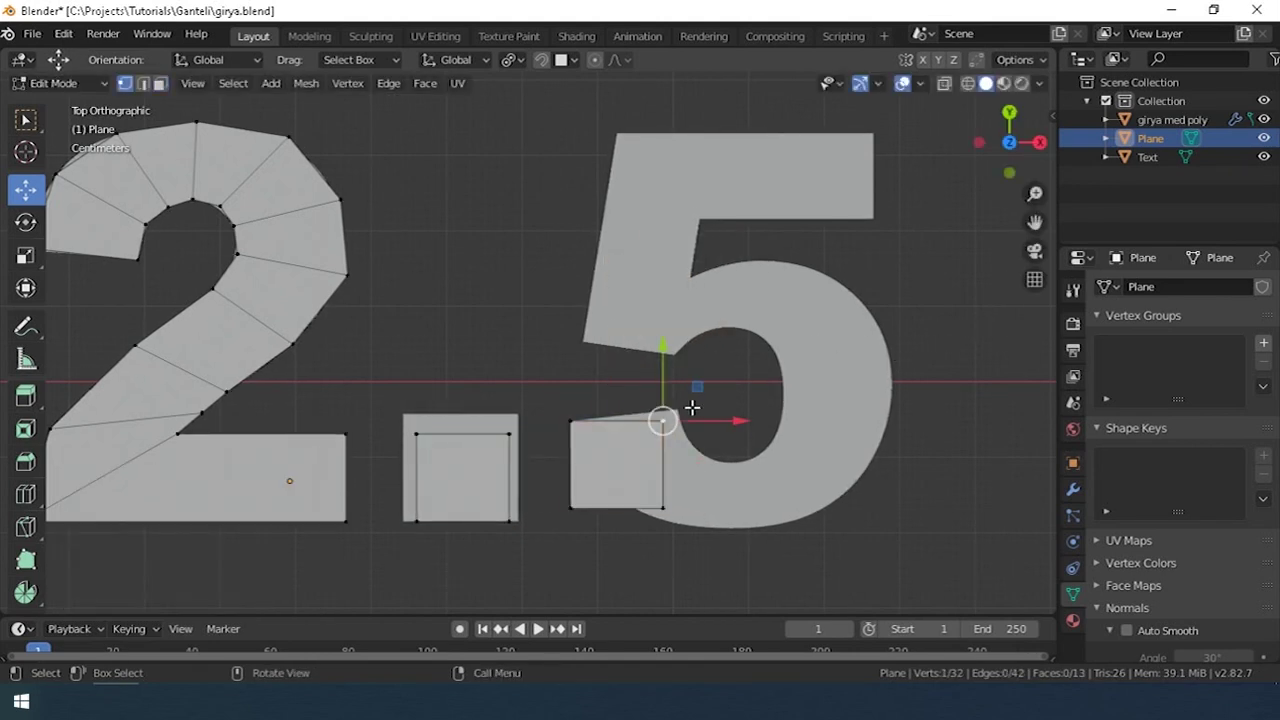
{"action": "left_click_drag", "start_coordinate": [675, 397], "coordinate": [687, 386]}
{"action": "left_click", "coordinate": [662, 508]}
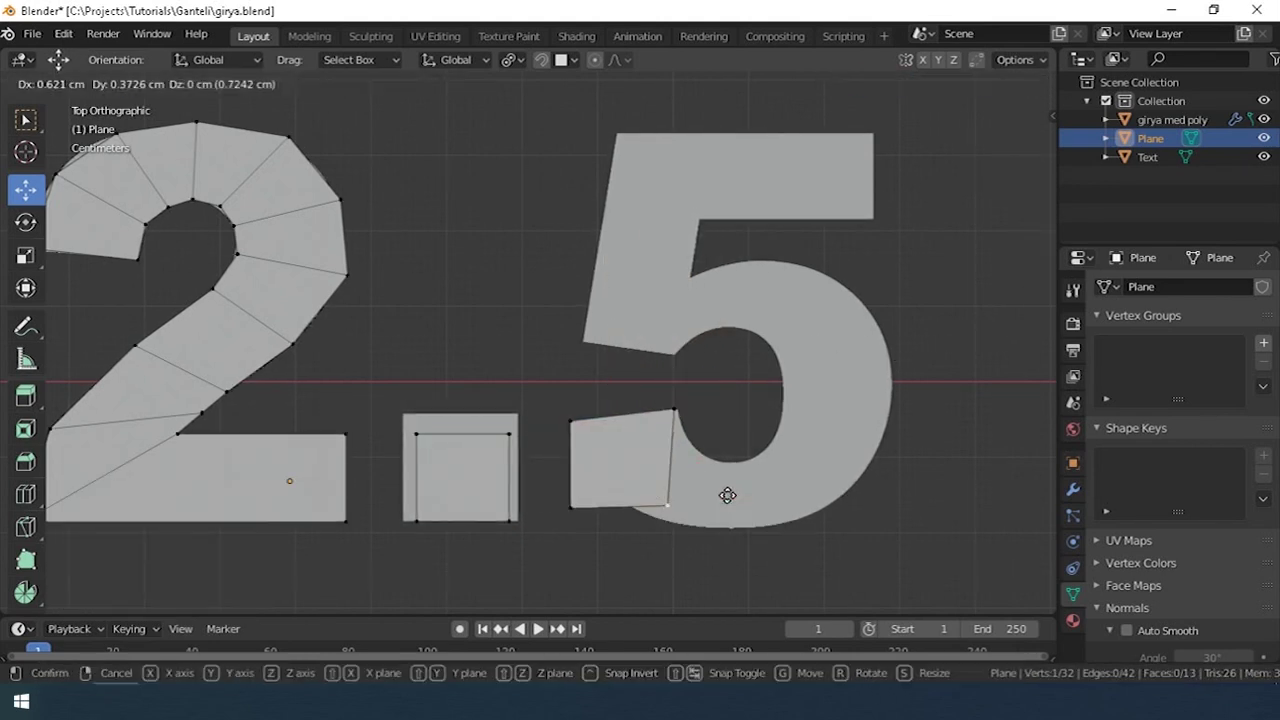
{"action": "left_click", "coordinate": [794, 452]}
{"action": "left_click", "coordinate": [570, 507]}
{"action": "key", "text": "g"}
{"action": "left_click", "coordinate": [741, 528]}
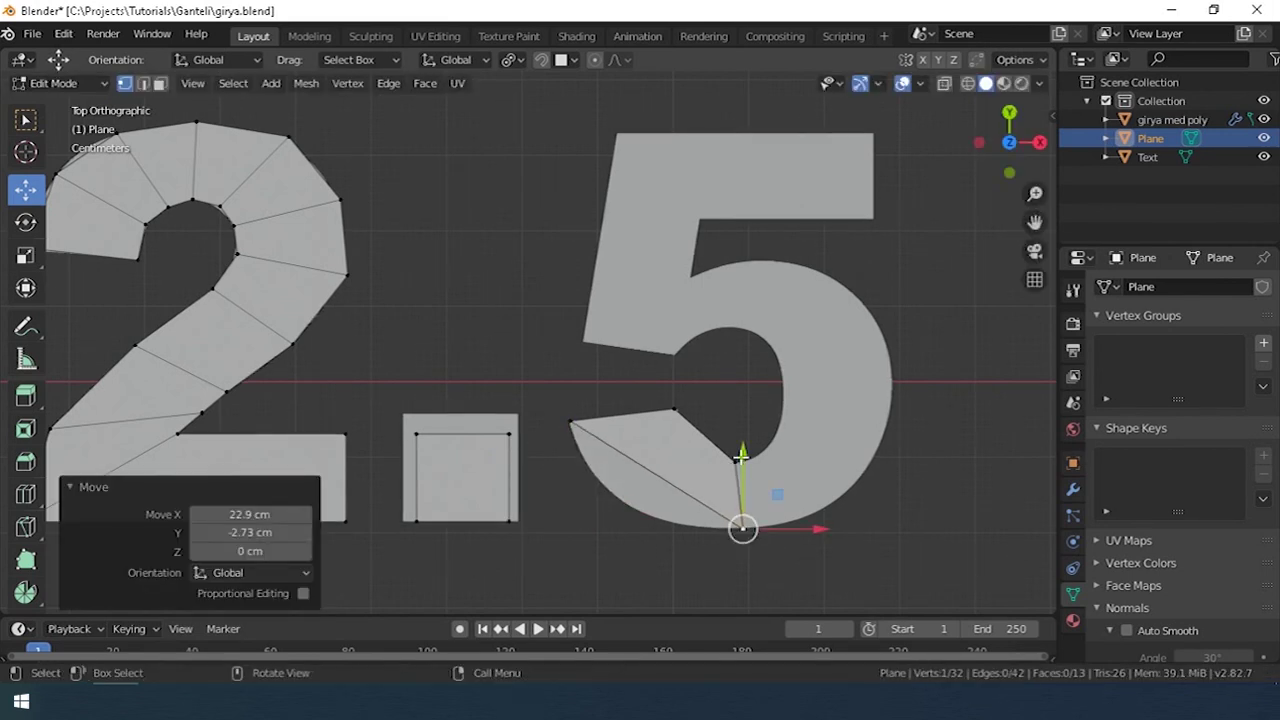
{"action": "key", "text": "alt+a"}
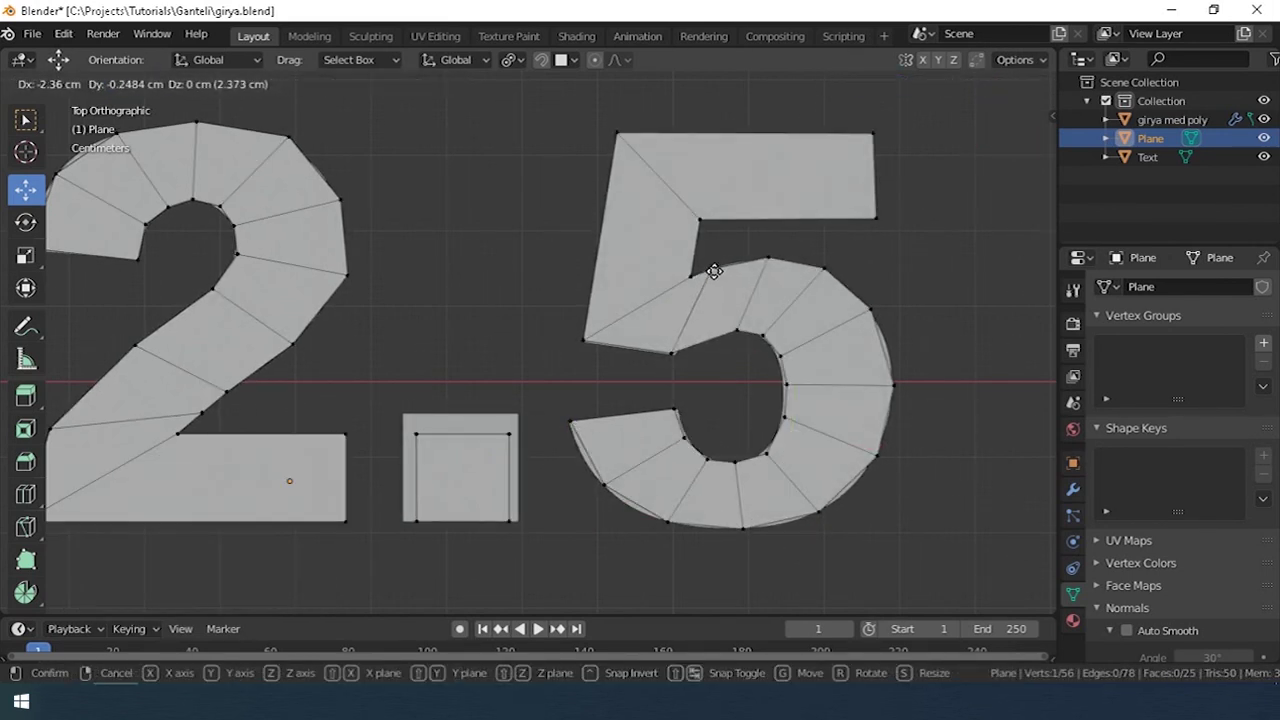
Finish the 5's vertex and shape a duplicated square face onto the 'K'.
{"action": "left_click", "coordinate": [713, 271]}
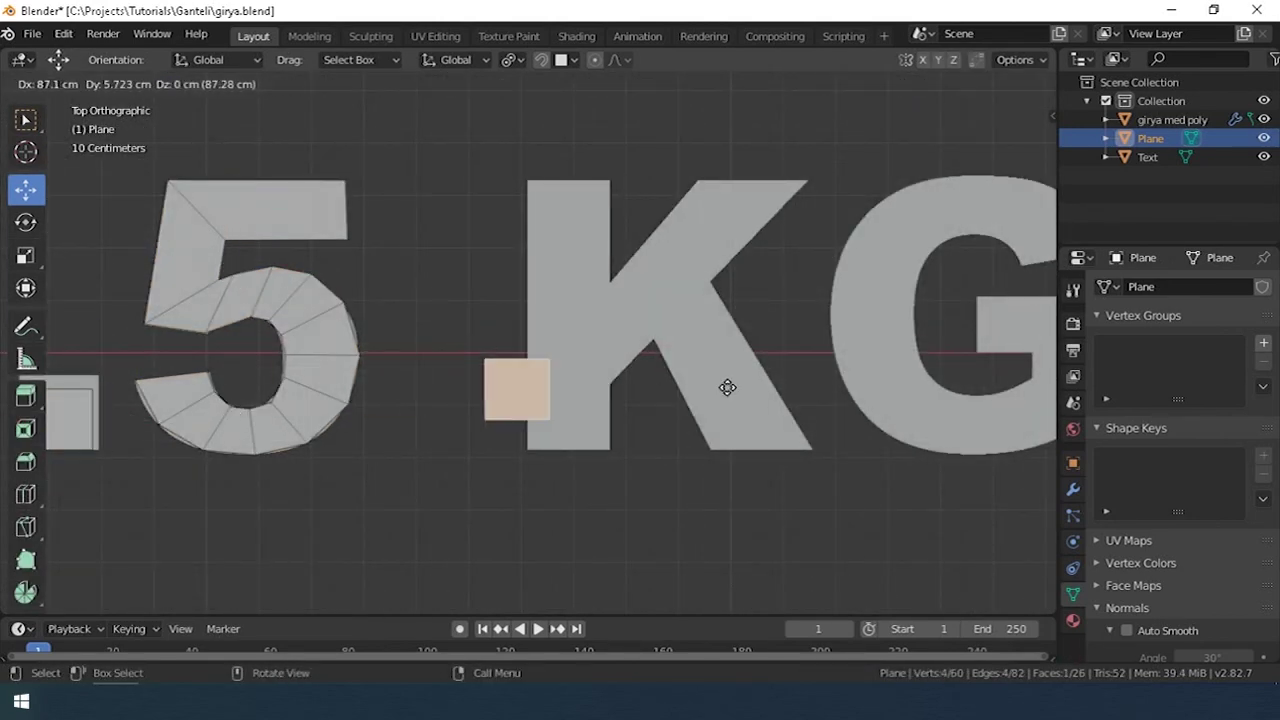
{"action": "left_click", "coordinate": [740, 408]}
{"action": "key", "text": "1"}
{"action": "left_click", "coordinate": [565, 360]}
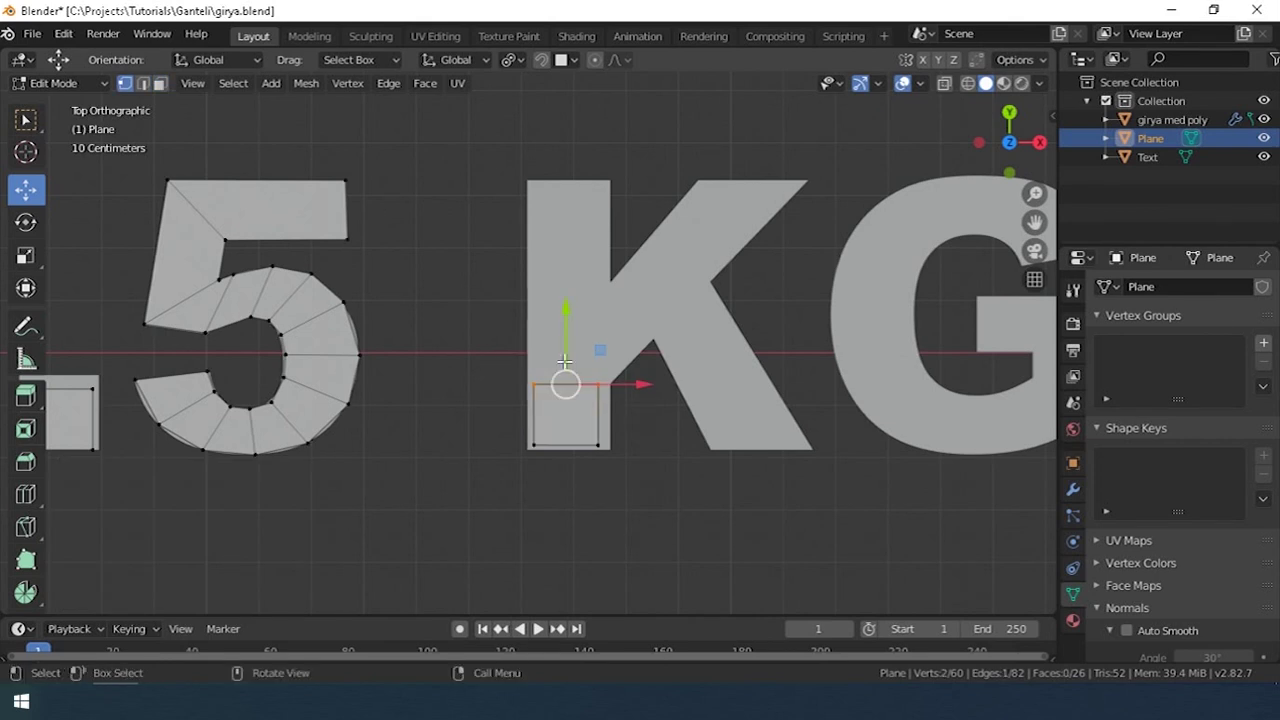
{"action": "left_click", "coordinate": [781, 476]}
{"action": "key", "text": "g"}
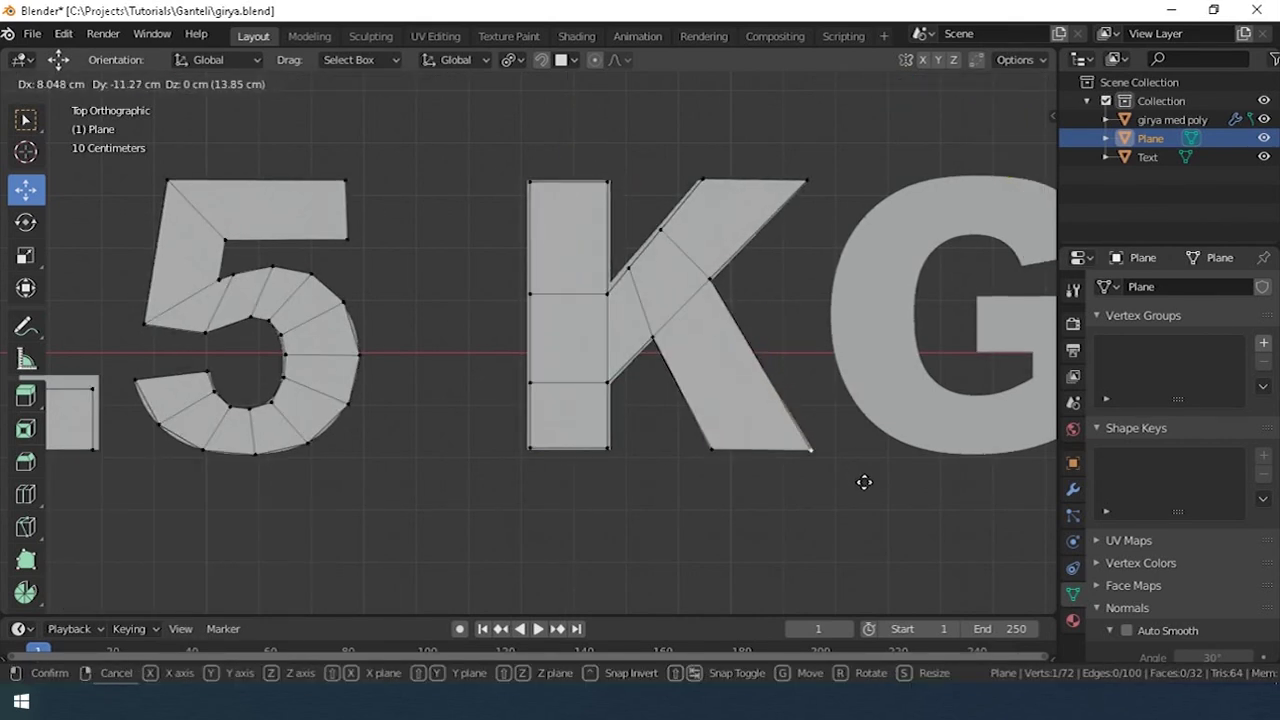
{"action": "left_click", "coordinate": [865, 479]}
Place a shrunken square copy in the G's inner bar and stretch it to the G's right edge.
{"action": "scroll", "coordinate": [863, 471], "scroll_direction": "down", "scroll_amount": 3}
{"action": "key", "text": "shift+d"}
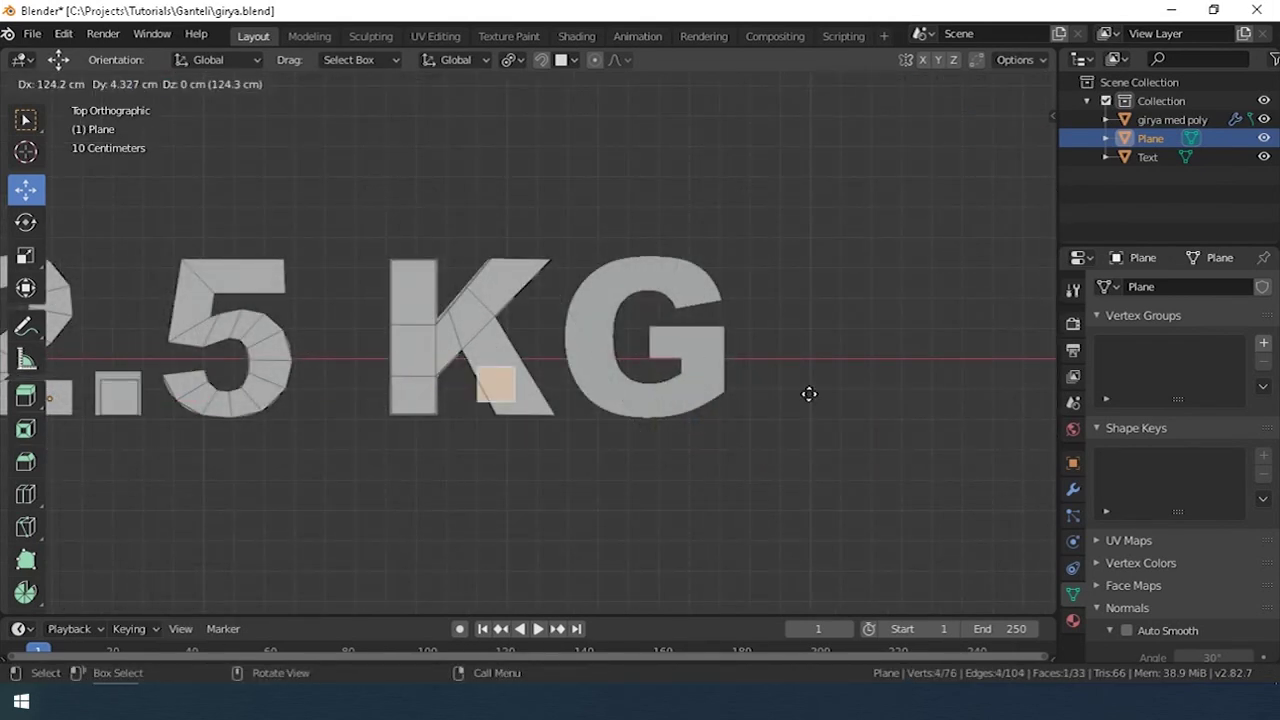
{"action": "left_click", "coordinate": [925, 352]}
{"action": "scroll", "coordinate": [857, 363], "scroll_direction": "up", "scroll_amount": 3}
{"action": "scroll", "coordinate": [857, 363], "scroll_direction": "down", "scroll_amount": 1}
{"action": "key", "text": "s"}
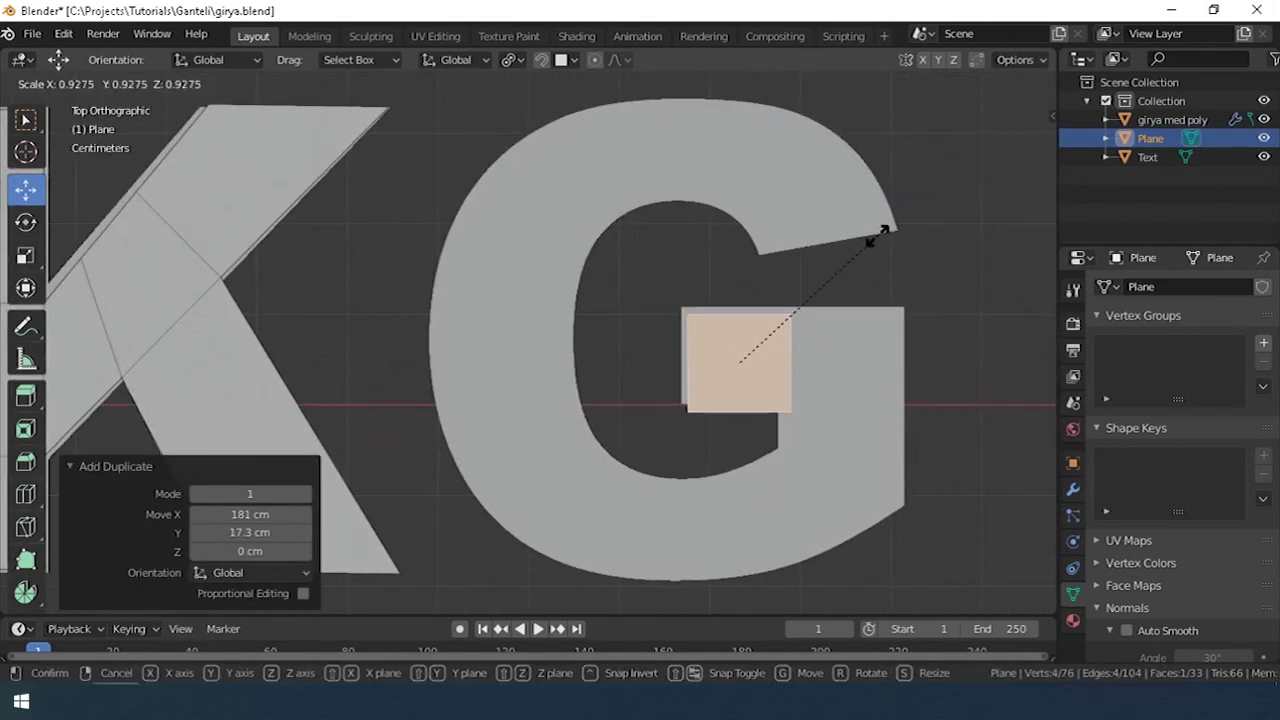
{"action": "left_click", "coordinate": [870, 234]}
{"action": "key", "text": "g"}
{"action": "left_click", "coordinate": [868, 236]}
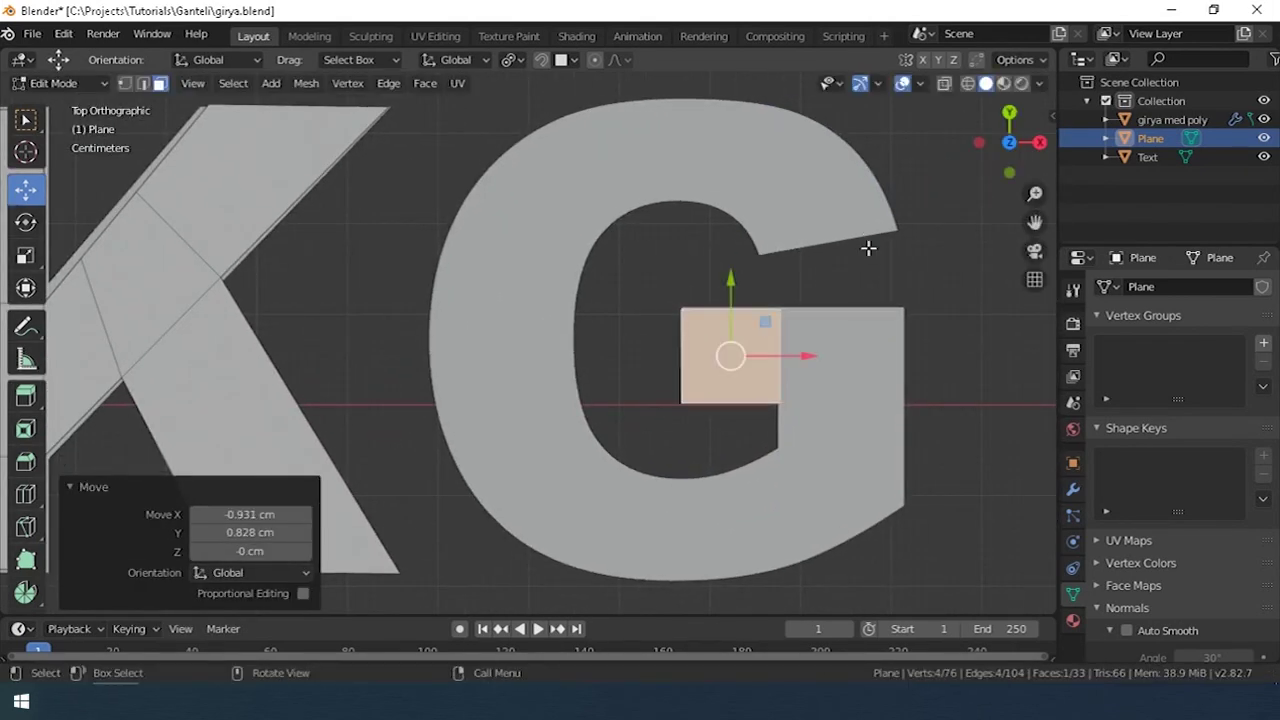
{"action": "left_click", "coordinate": [781, 308]}
{"action": "key", "text": "g"}
{"action": "key", "text": "x"}
{"action": "left_click", "coordinate": [965, 301]}
Extrude edges down the 'G' to build faces along its curve.
{"action": "key", "text": "2"}
{"action": "left_click", "coordinate": [840, 352]}
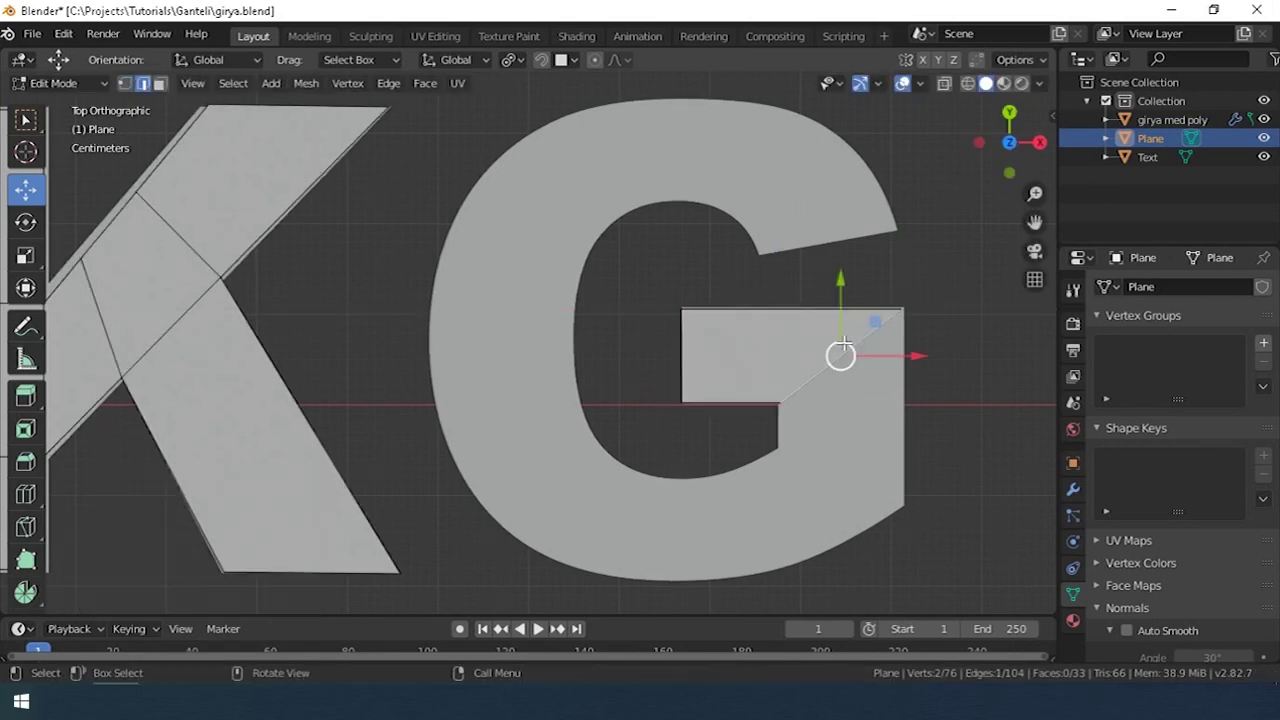
{"action": "right_click", "coordinate": [864, 372]}
{"action": "key", "text": "g"}
{"action": "left_click", "coordinate": [900, 358]}
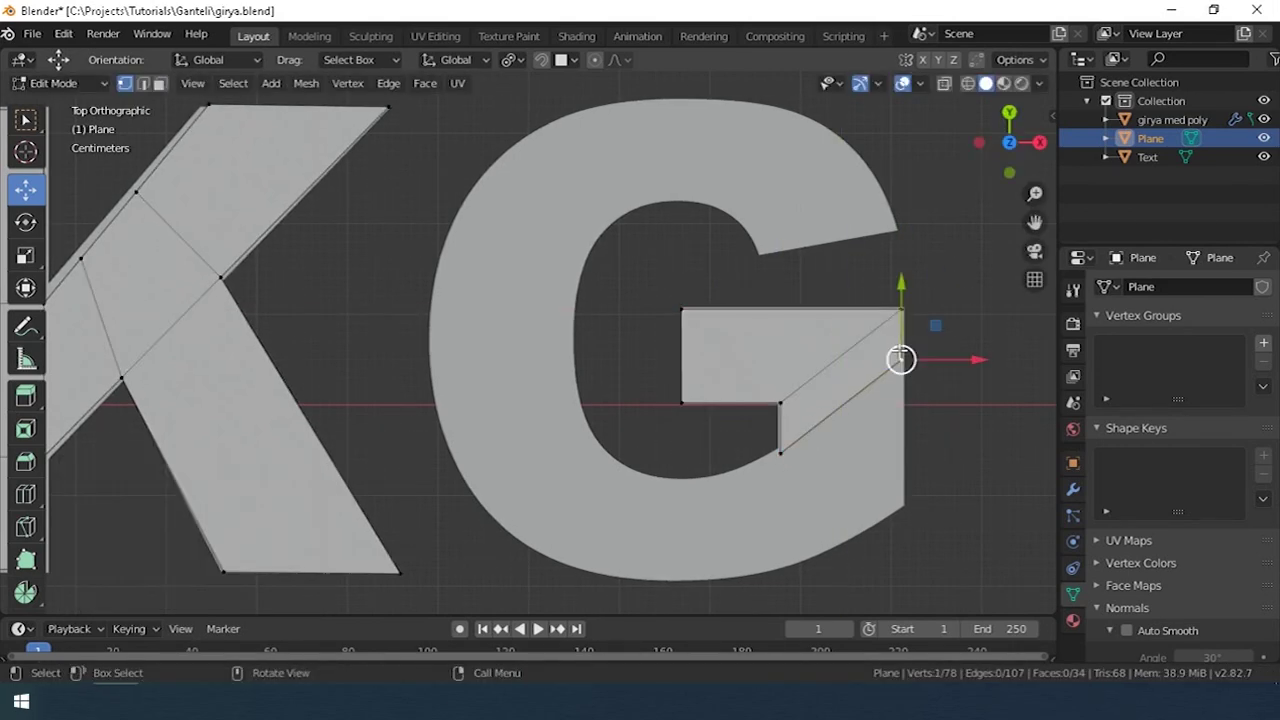
{"action": "left_click", "coordinate": [911, 484]}
{"action": "key", "text": "g"}
{"action": "left_click", "coordinate": [818, 466]}
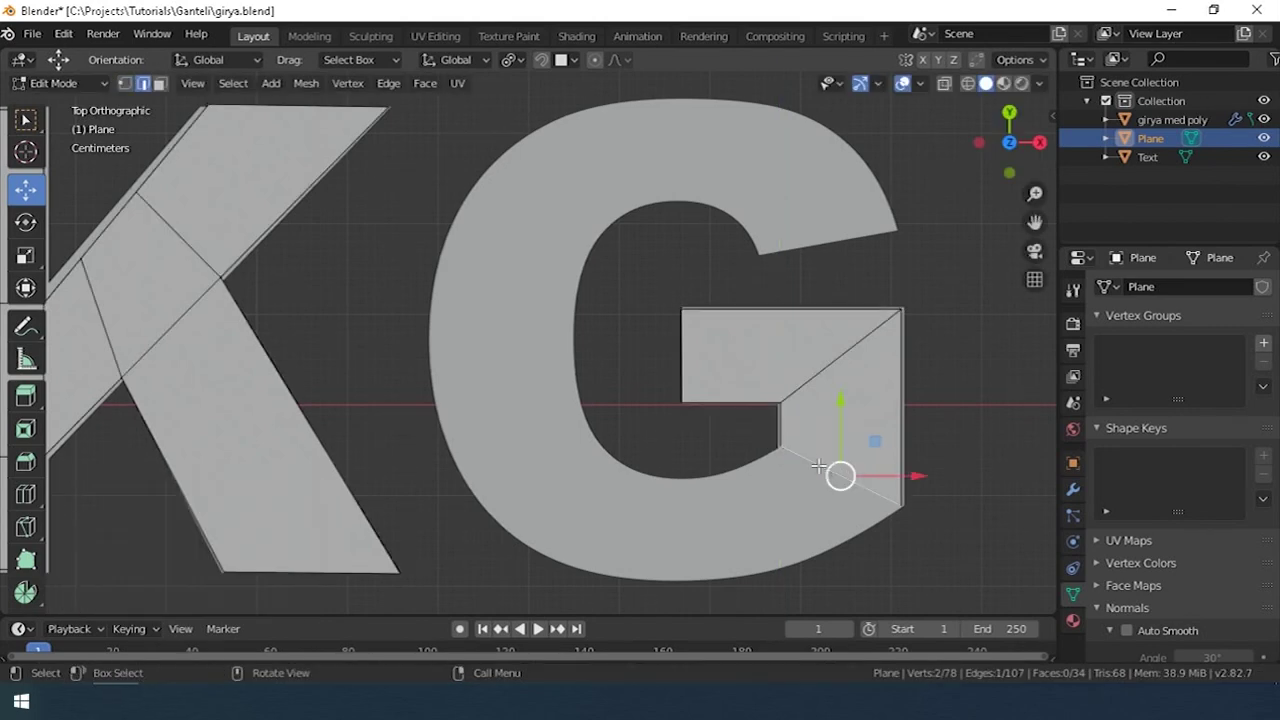
{"action": "left_click", "coordinate": [727, 502]}
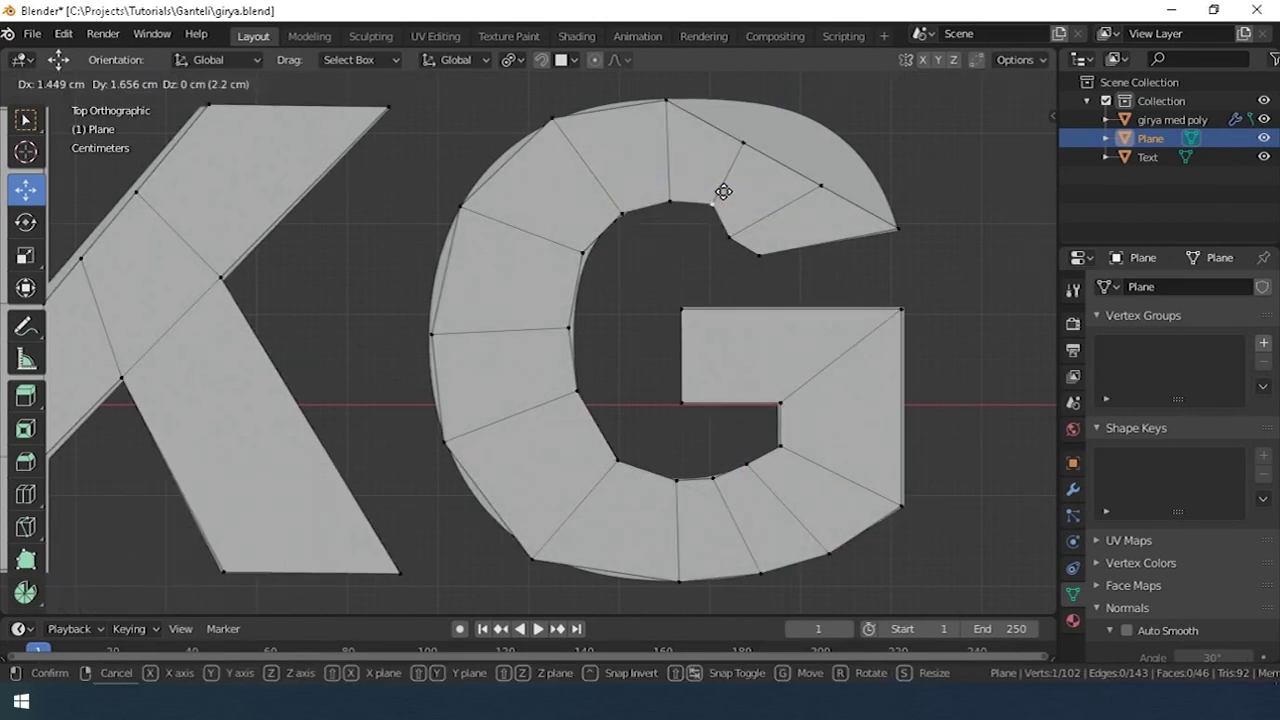
Position the hook vertices to match the G's upper outline.
{"action": "left_click", "coordinate": [727, 192]}
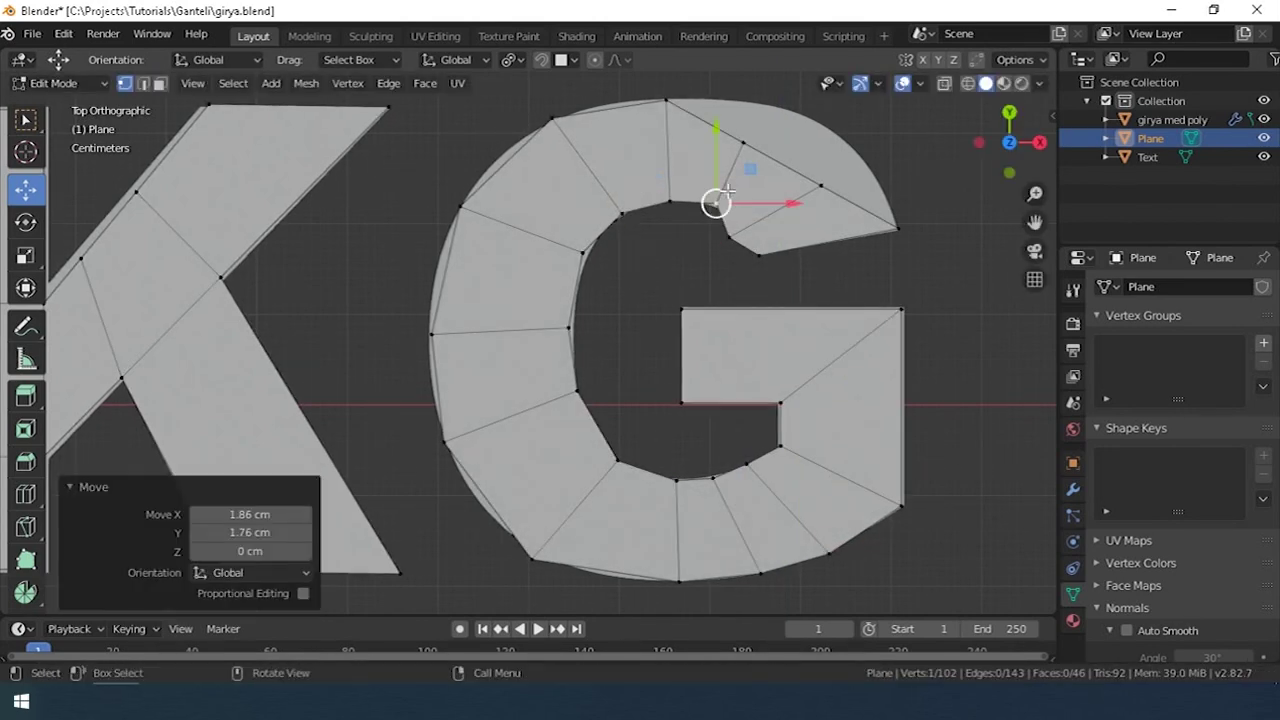
{"action": "key", "text": "g"}
{"action": "left_click", "coordinate": [757, 218]}
{"action": "left_click", "coordinate": [742, 143]}
{"action": "key", "text": "g"}
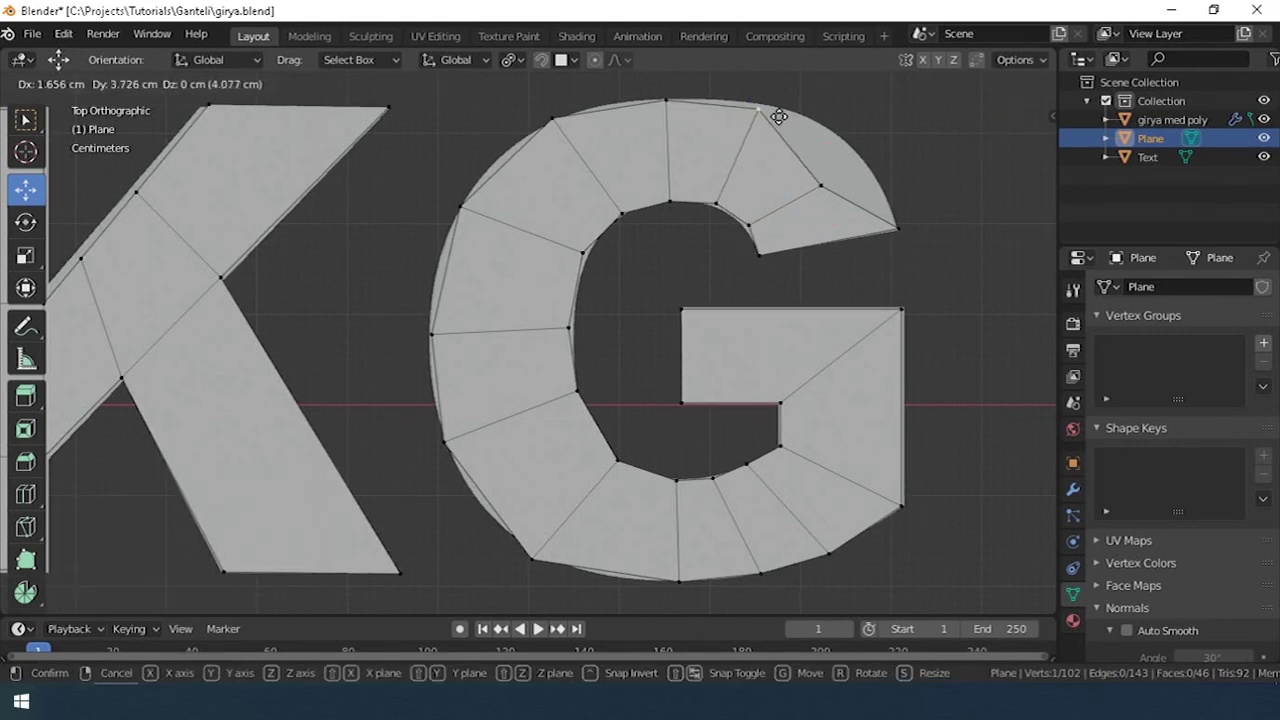
{"action": "left_click", "coordinate": [827, 198]}
{"action": "key", "text": "g"}
{"action": "left_click", "coordinate": [851, 137]}
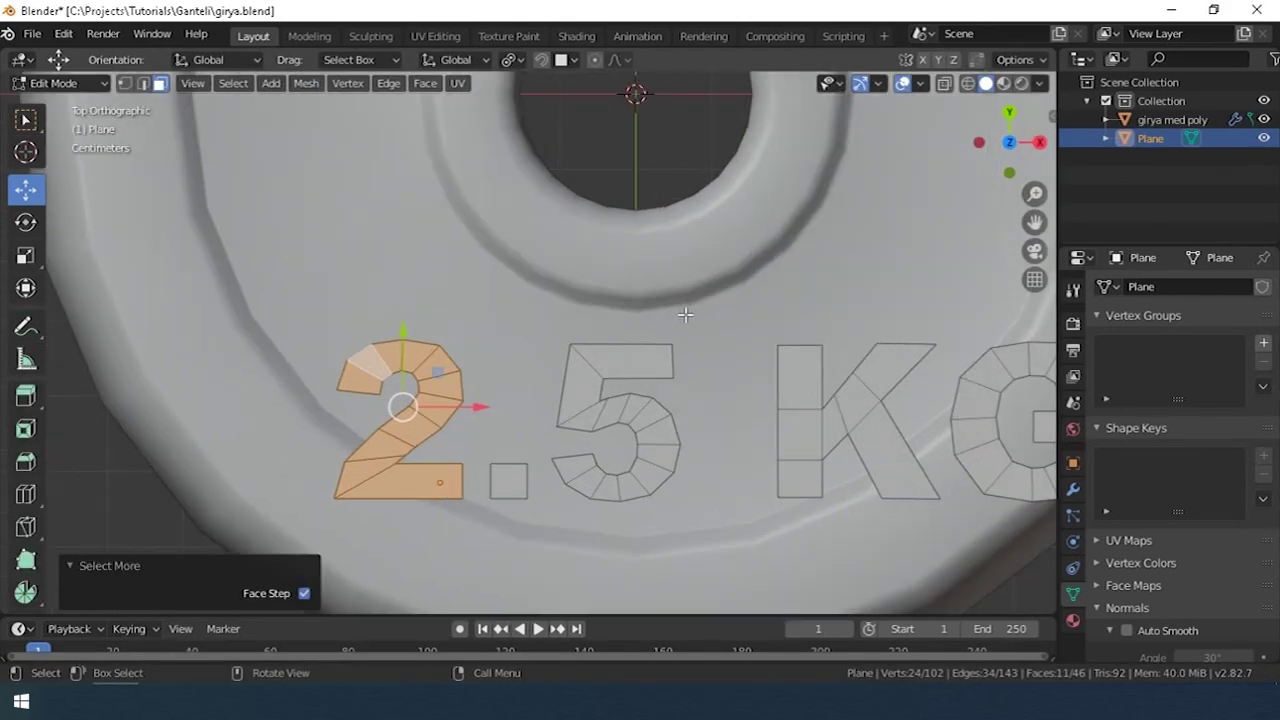
Move and rotate the 2 so it follows the plate's curved ring.
{"action": "key", "text": "g"}
{"action": "left_click", "coordinate": [608, 206]}
{"action": "key", "text": "r"}
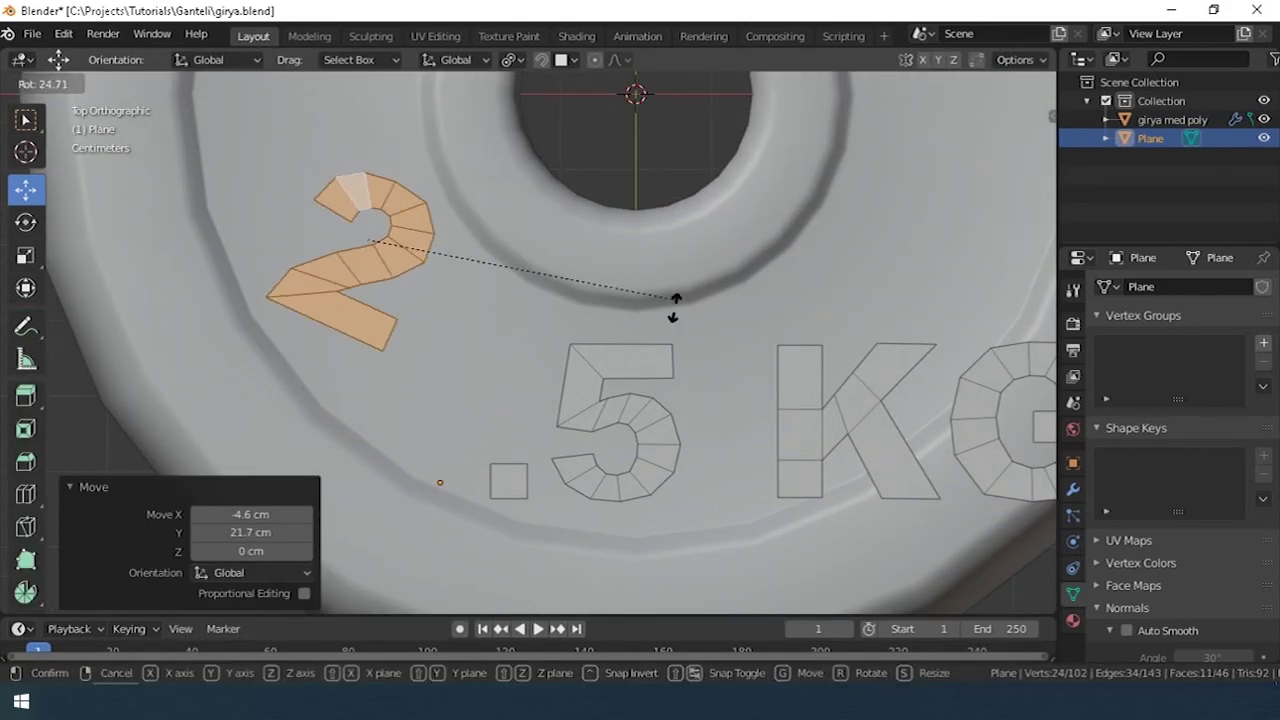
{"action": "left_click", "coordinate": [548, 452]}
{"action": "key", "text": "g"}
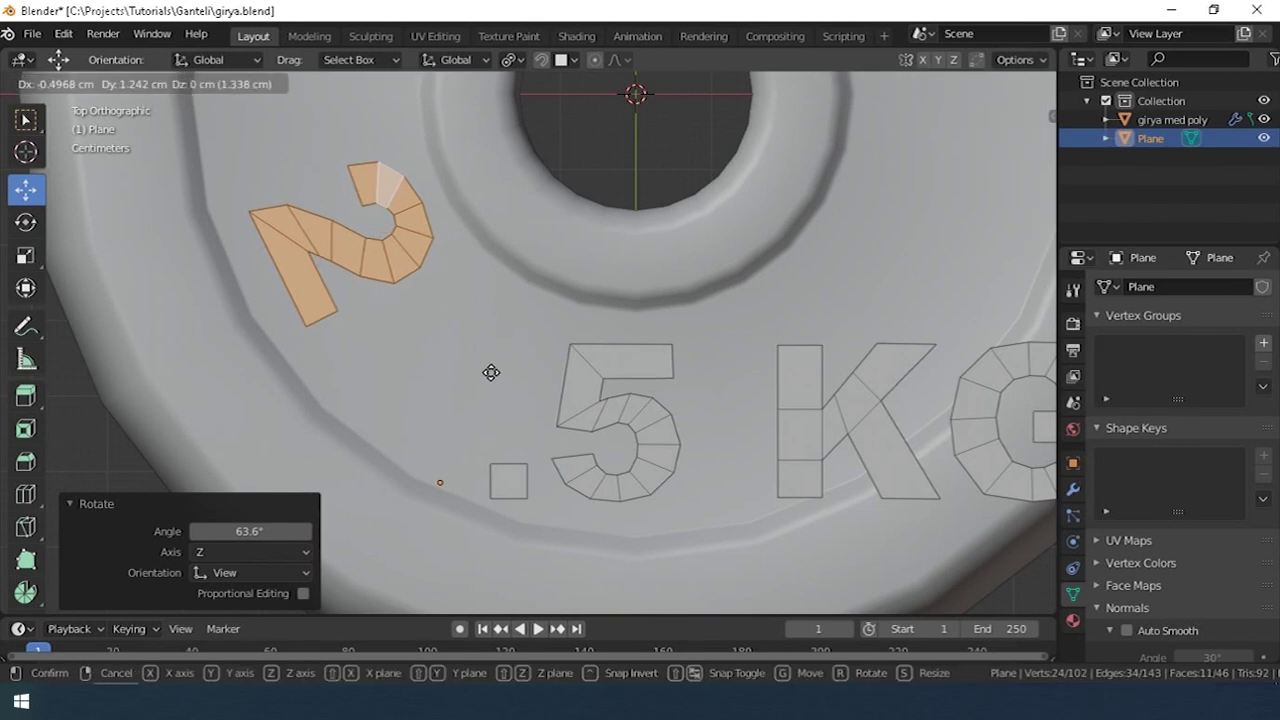
{"action": "left_click", "coordinate": [487, 370]}
Move and rotate the dot into place next to the 2.
{"action": "left_click", "coordinate": [516, 477]}
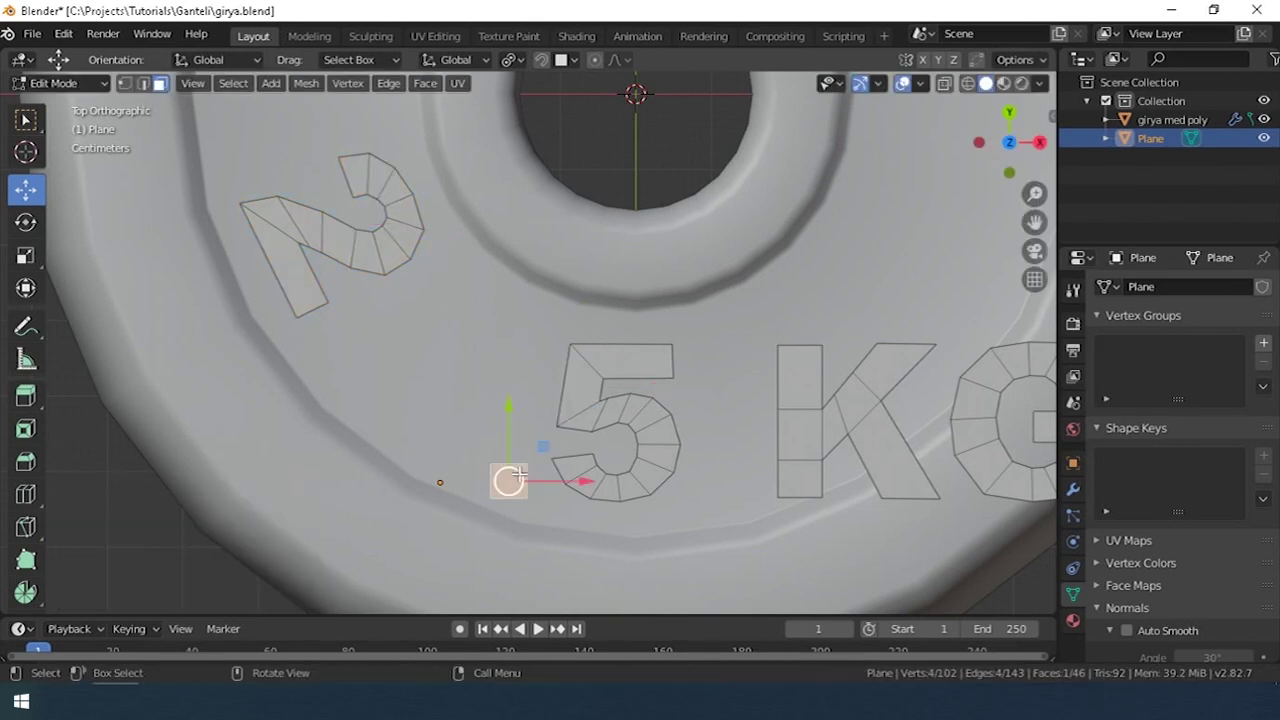
{"action": "key", "text": "g"}
{"action": "left_click", "coordinate": [442, 289]}
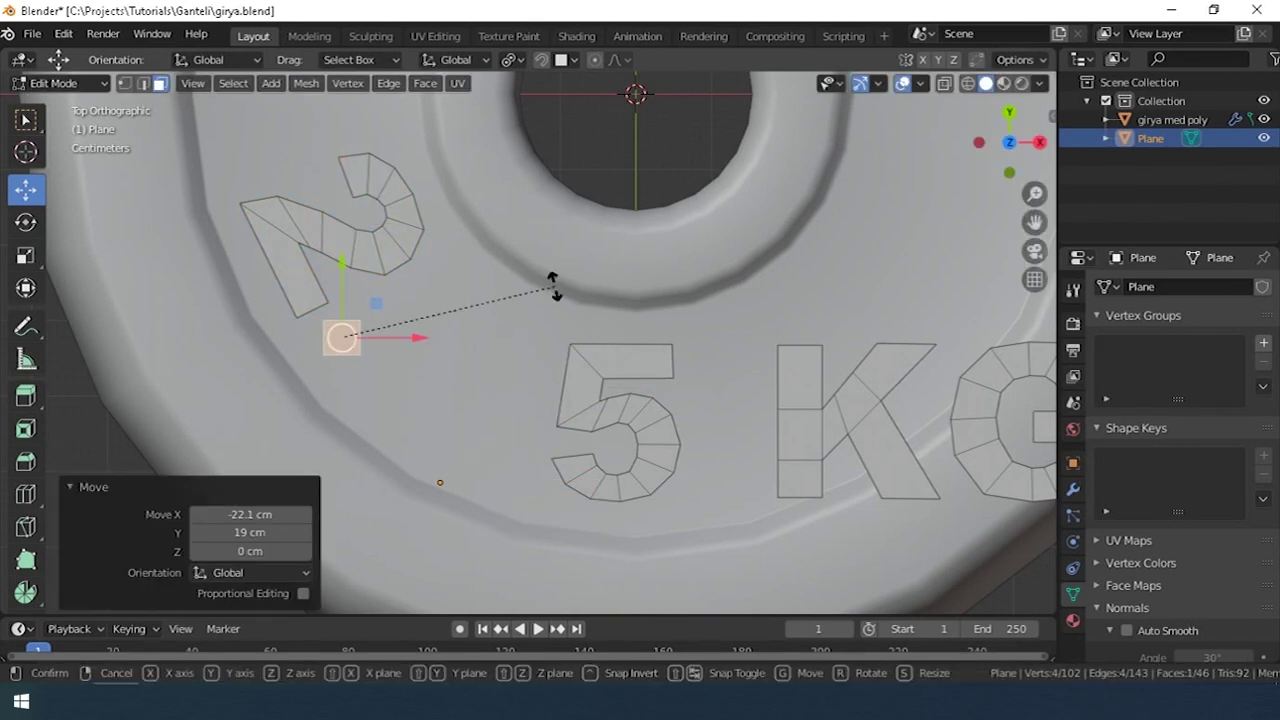
{"action": "left_click", "coordinate": [458, 437]}
{"action": "key", "text": "g"}
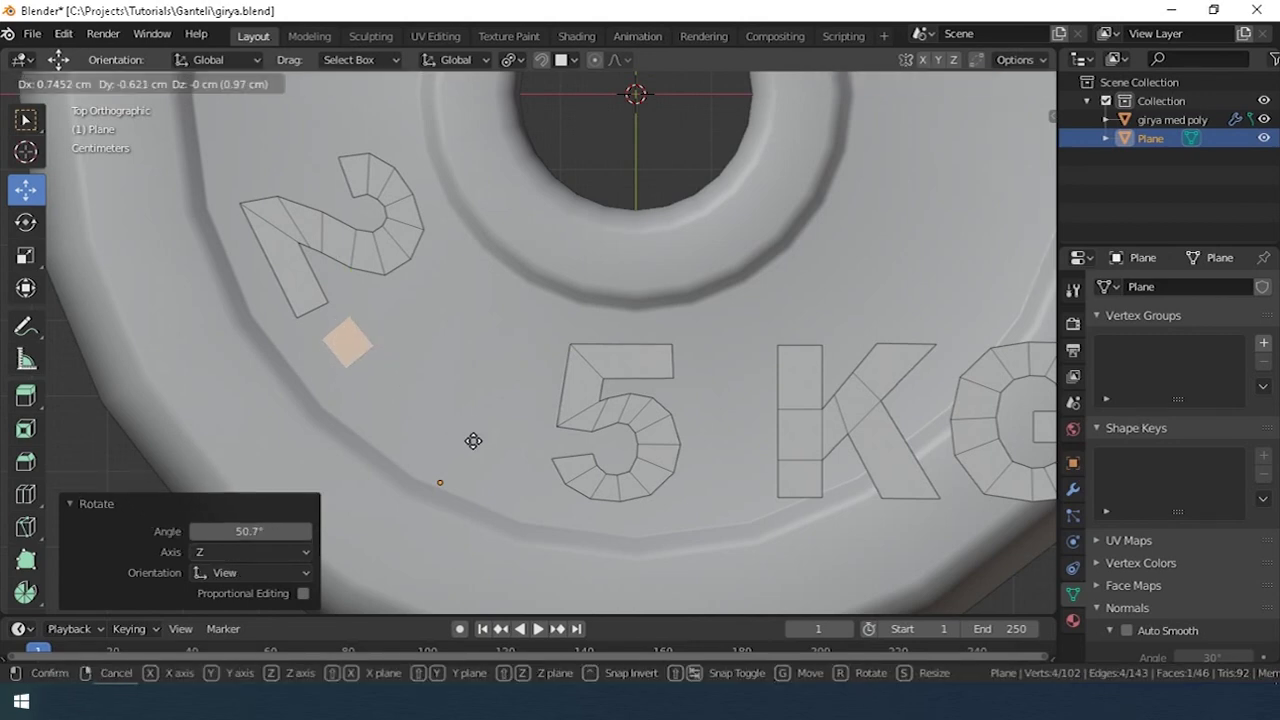
{"action": "key", "text": "Escape"}
Select all the letters, then shift and slightly rotate them together into final position.
{"action": "key", "text": "a"}
{"action": "key", "text": "g"}
{"action": "scroll", "coordinate": [643, 414], "scroll_direction": "down", "scroll_amount": 3}
{"action": "scroll", "coordinate": [700, 300], "scroll_direction": "down", "scroll_amount": 3}
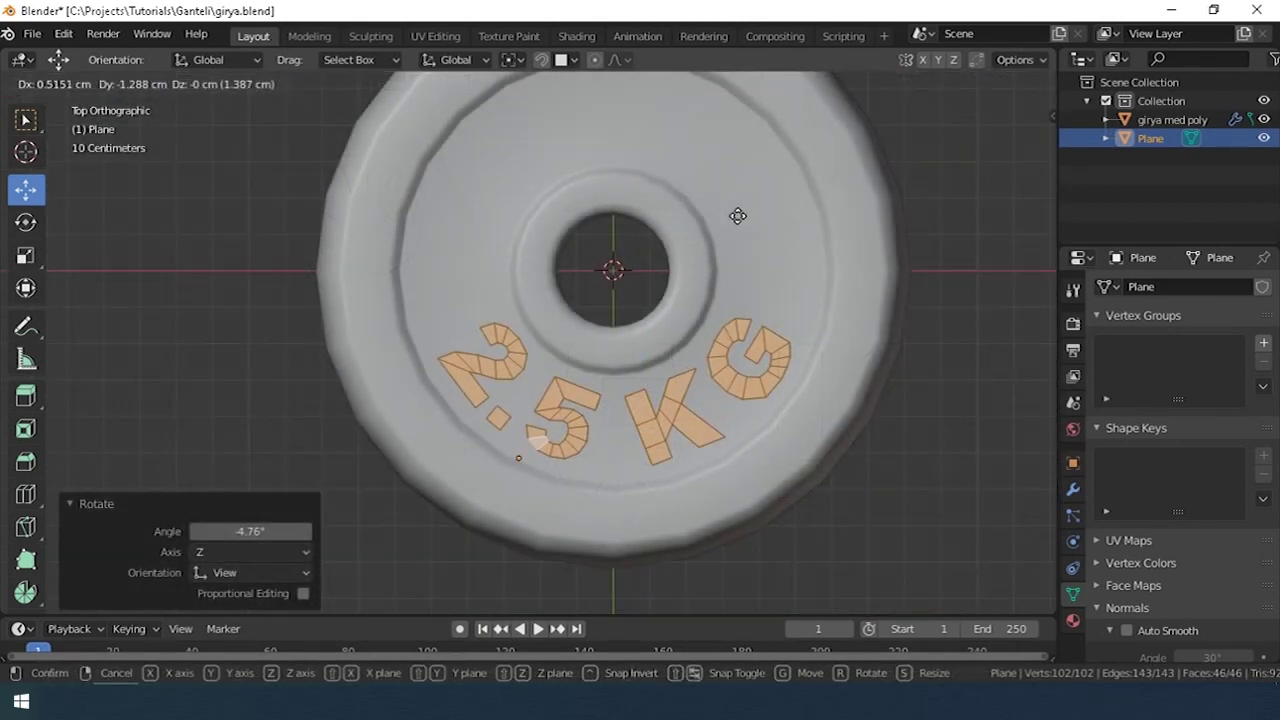
{"action": "left_click", "coordinate": [737, 214]}
{"action": "key", "text": "r"}
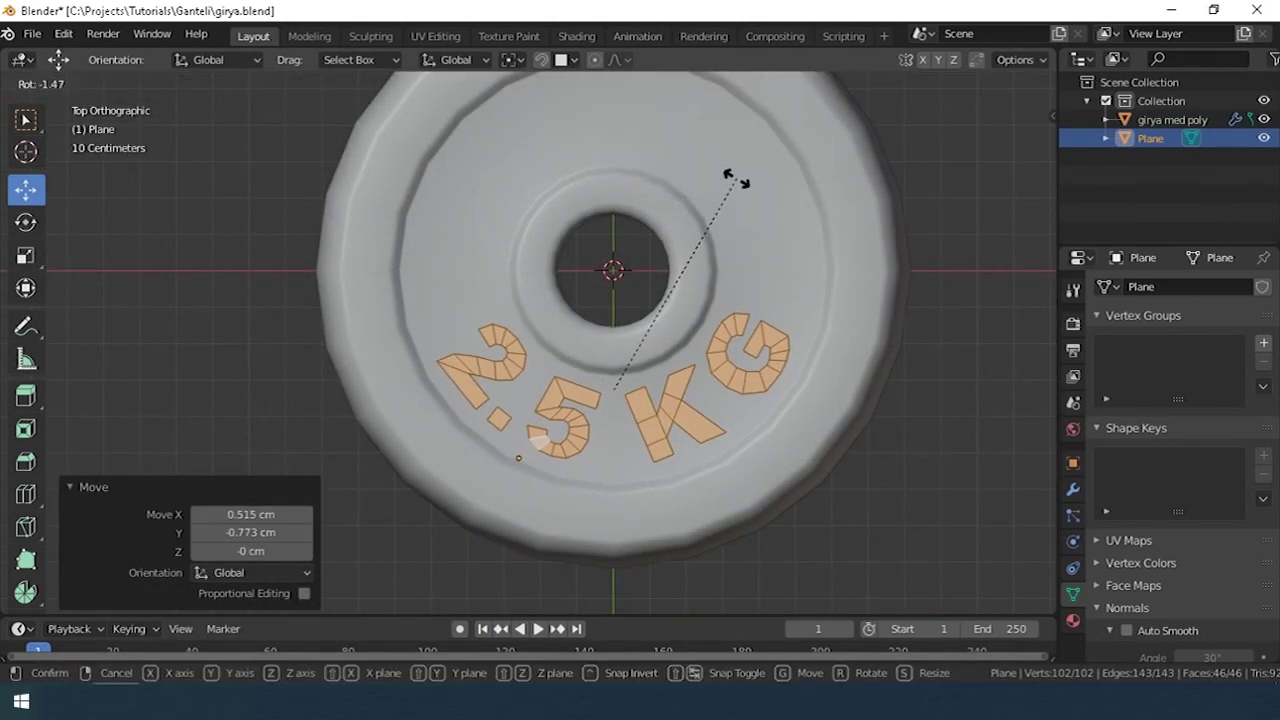
{"action": "left_click", "coordinate": [737, 178]}
{"action": "scroll", "coordinate": [694, 271], "scroll_direction": "up", "scroll_amount": 5}
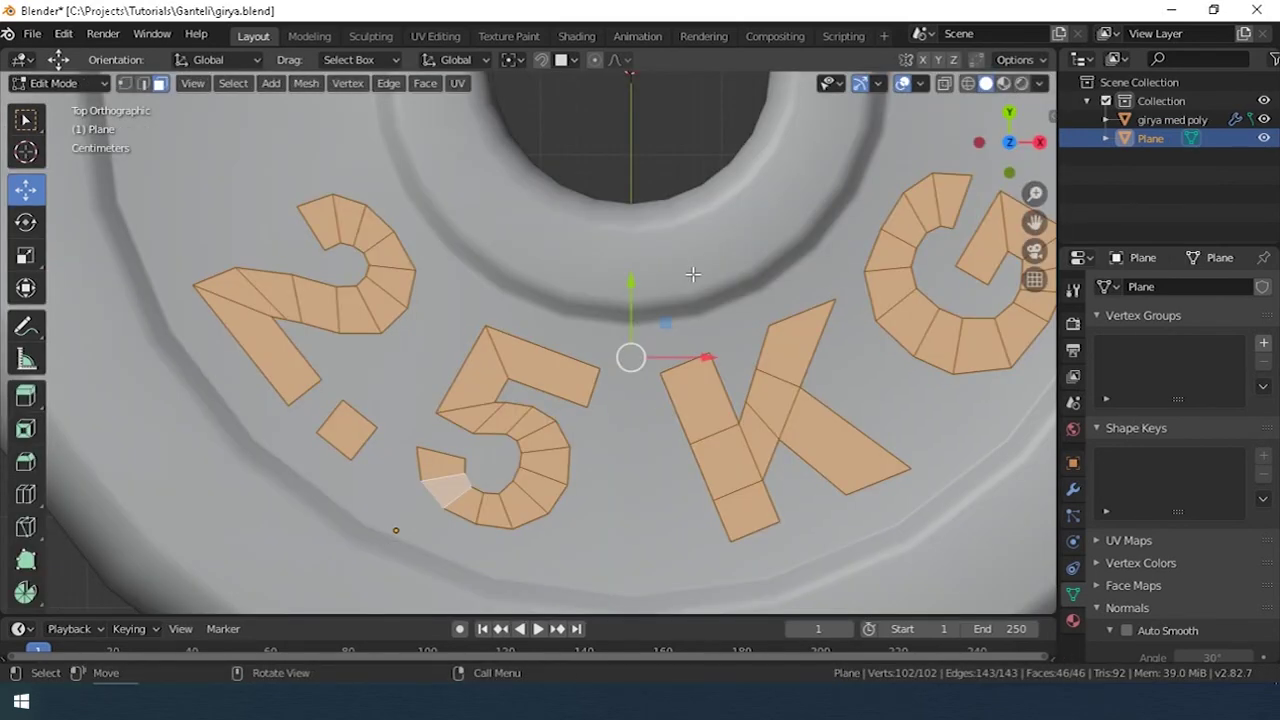
Inset a border into all letter faces and raise them upward along Z.
{"action": "key", "text": "i"}
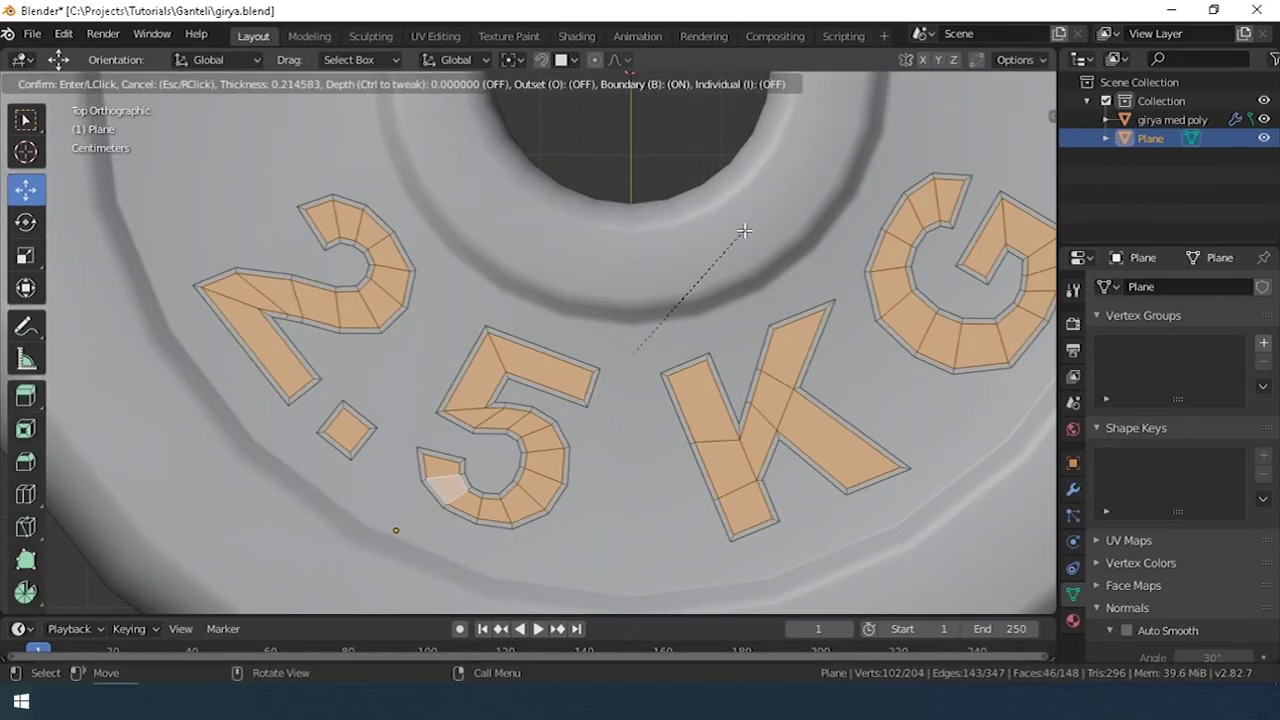
{"action": "left_click", "coordinate": [741, 233]}
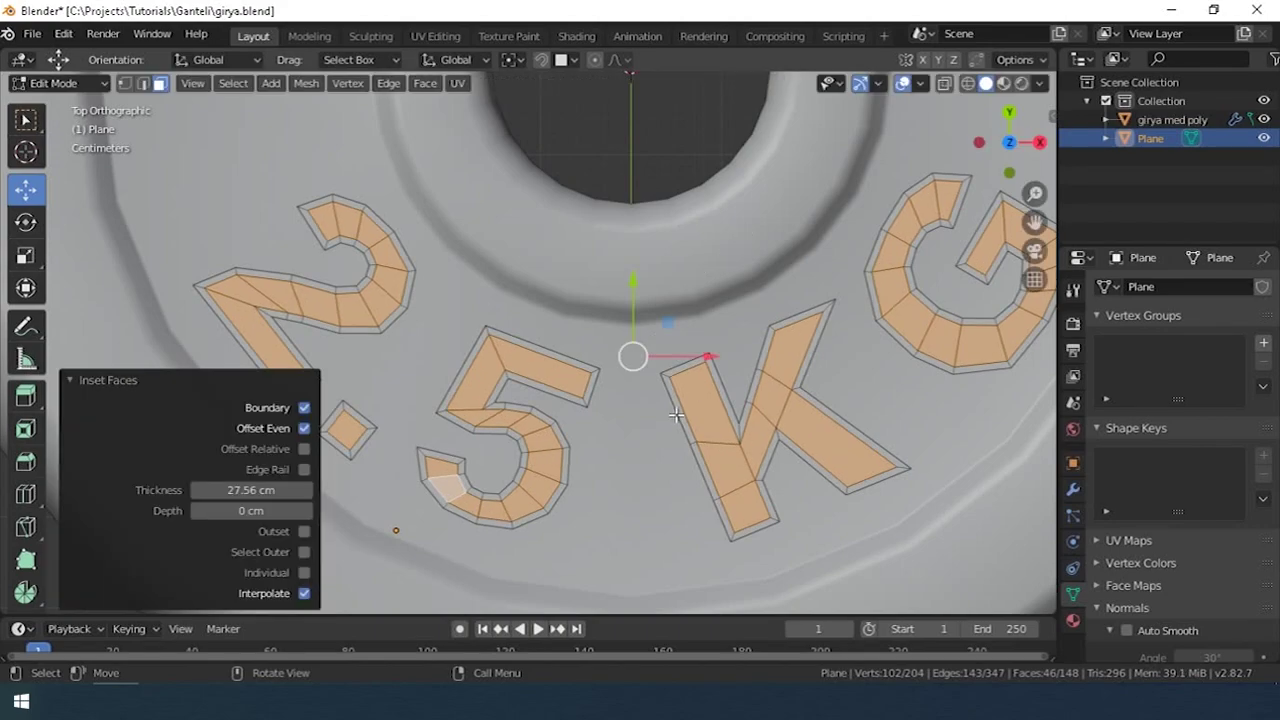
{"action": "middle_click_drag", "start_coordinate": [741, 233], "coordinate": [711, 274]}
{"action": "key", "text": "g"}
{"action": "key", "text": "z"}
{"action": "mouse_move", "coordinate": [643, 205]}
{"action": "middle_mouse_down"}
{"action": "mouse_move", "coordinate": [426, 423]}
{"action": "mouse_move", "coordinate": [480, 390]}
{"action": "mouse_move", "coordinate": [560, 400]}
{"action": "mouse_move", "coordinate": [658, 388]}
{"action": "middle_mouse_up"}
Bevel the outline loops of the 5, K and G, then return to Object Mode.
{"action": "key", "text": "2"}
{"action": "left_click", "coordinate": [500, 390], "text": "alt+shift"}
{"action": "left_click", "coordinate": [667, 462], "text": "alt+shift"}
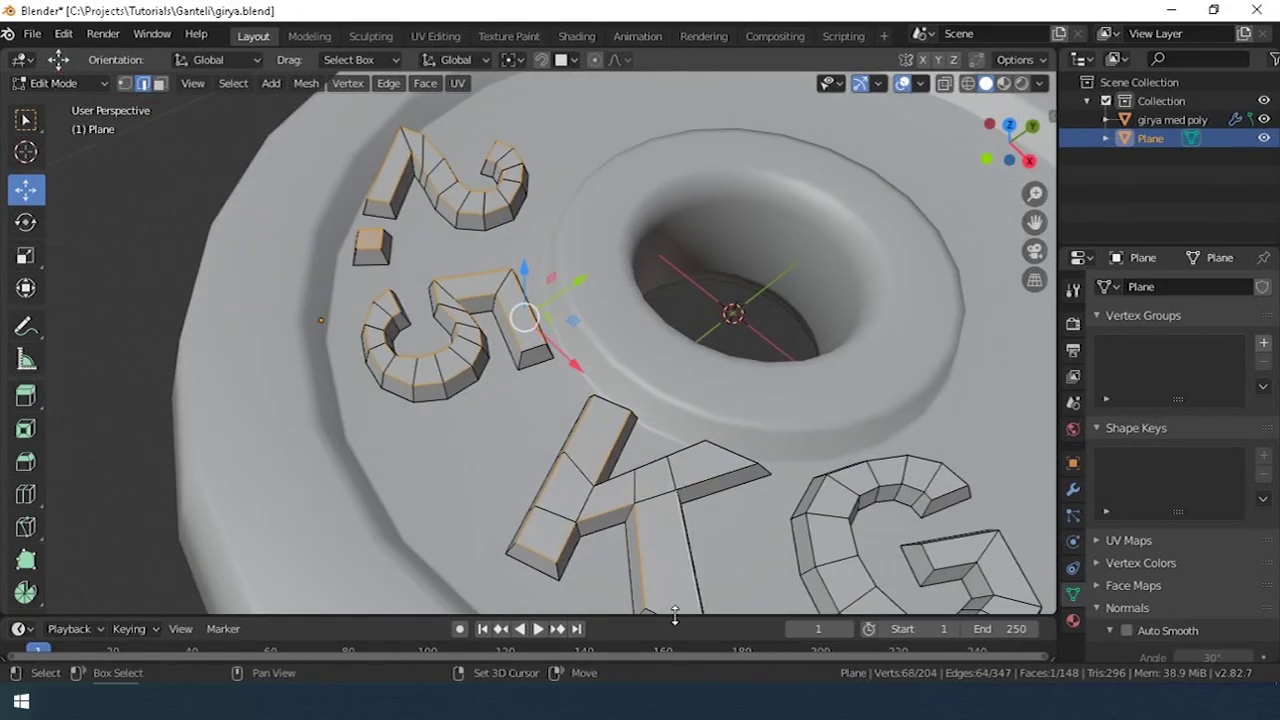
{"action": "middle_click_drag", "start_coordinate": [667, 462], "coordinate": [640, 420]}
{"action": "left_click", "coordinate": [656, 252], "text": "alt+shift"}
{"action": "mouse_move", "coordinate": [656, 252]}
{"action": "middle_mouse_down"}
{"action": "mouse_move", "coordinate": [746, 398]}
{"action": "mouse_move", "coordinate": [809, 309]}
{"action": "middle_mouse_up"}
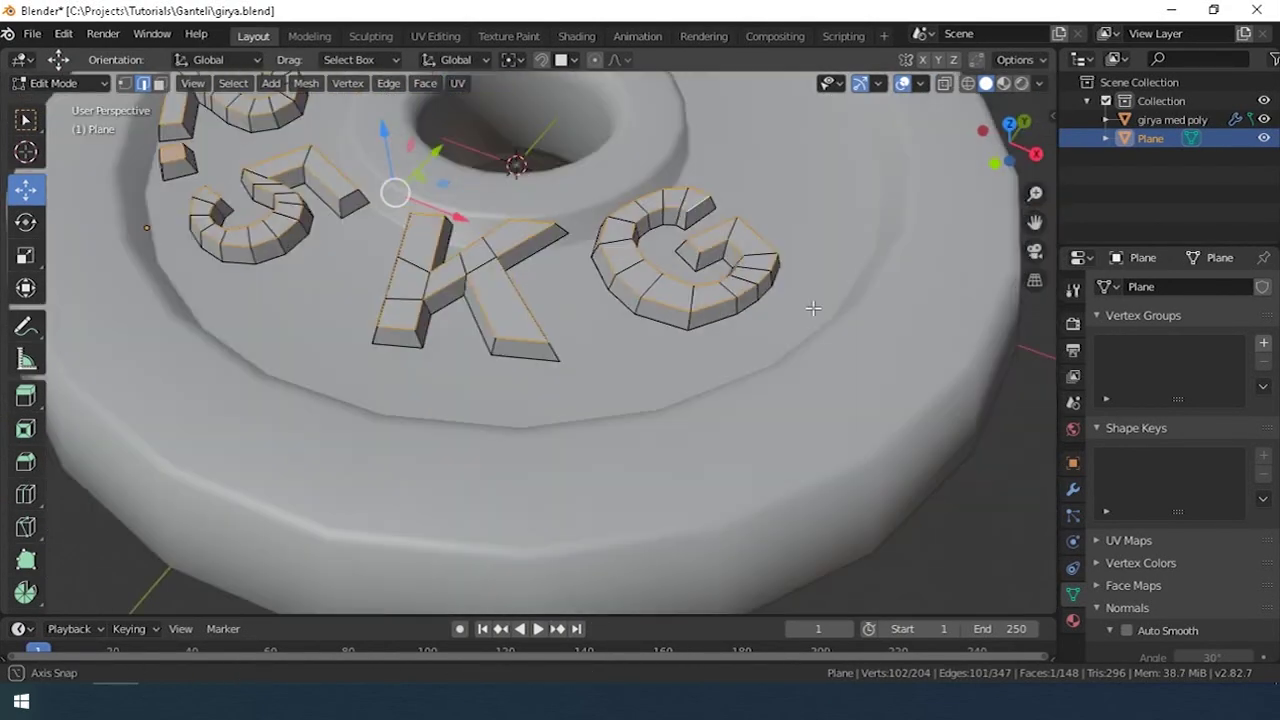
{"action": "scroll", "coordinate": [809, 309], "scroll_direction": "up", "scroll_amount": 5}
{"action": "key", "text": "ctrl+b"}
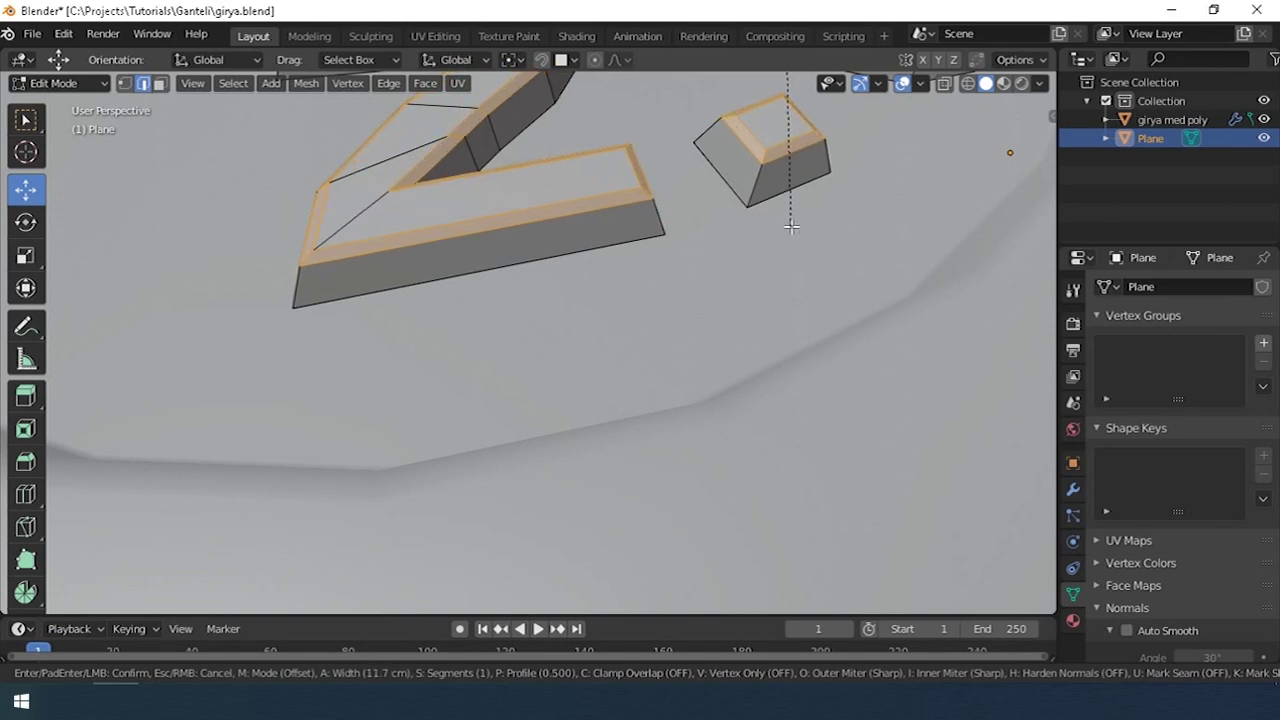
{"action": "left_click", "coordinate": [791, 227]}
{"action": "scroll", "coordinate": [623, 447], "scroll_direction": "down", "scroll_amount": 3}
{"action": "key", "text": "Tab"}
{"action": "scroll", "coordinate": [623, 447], "scroll_direction": "down", "scroll_amount": 3}
Add a Subdivision Surface modifier to the lettering.
{"action": "left_click", "coordinate": [1073, 489]}
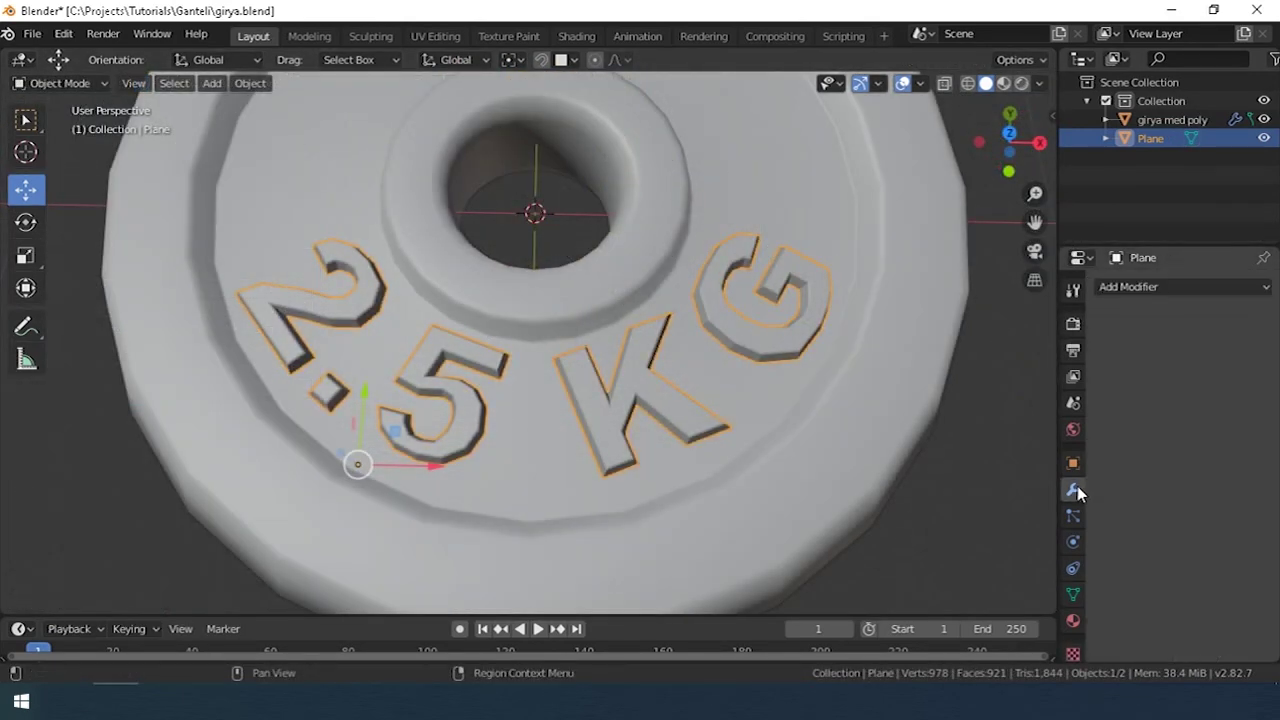
{"action": "left_click", "coordinate": [1180, 286]}
{"action": "left_click", "coordinate": [905, 597]}
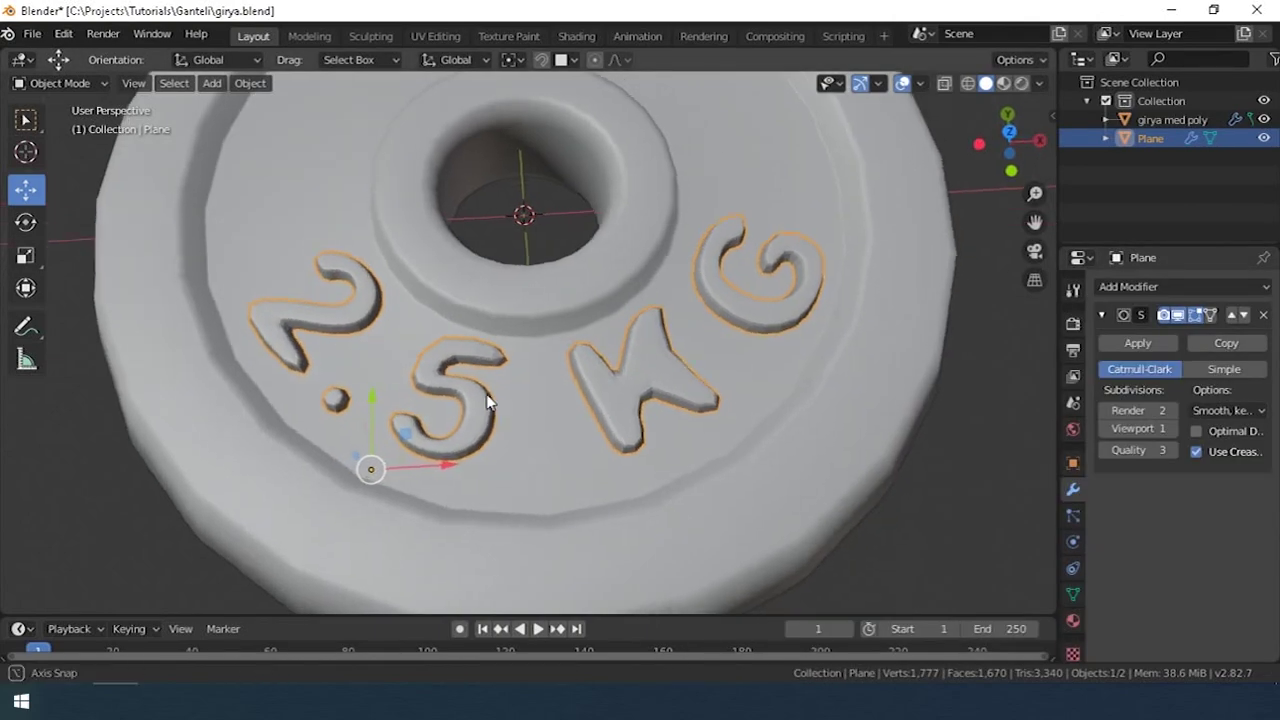
{"action": "mouse_move", "coordinate": [486, 394]}
{"action": "middle_mouse_down"}
{"action": "mouse_move", "coordinate": [547, 408]}
{"action": "mouse_move", "coordinate": [714, 251]}
{"action": "mouse_move", "coordinate": [626, 291]}
{"action": "mouse_move", "coordinate": [529, 177]}
{"action": "mouse_move", "coordinate": [590, 330]}
{"action": "mouse_move", "coordinate": [560, 310]}
{"action": "middle_mouse_up"}
Crease the 5's outline loops fully at factor 1.
{"action": "key", "text": "Tab"}
{"action": "scroll", "coordinate": [621, 345], "scroll_direction": "up", "scroll_amount": 3}
{"action": "left_click", "coordinate": [656, 350], "text": "alt"}
{"action": "key", "text": "shift+e"}
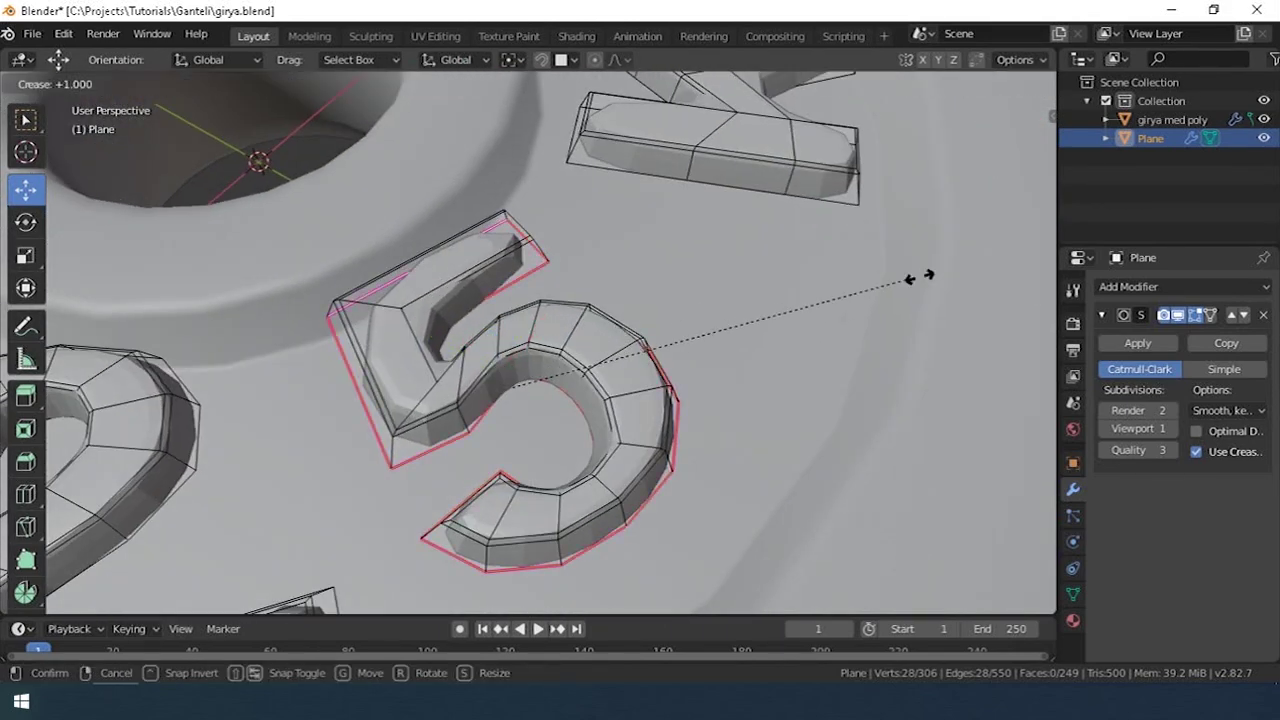
{"action": "left_click", "coordinate": [914, 277]}
{"action": "mouse_move", "coordinate": [372, 264]}
{"action": "middle_mouse_down"}
{"action": "mouse_move", "coordinate": [491, 427]}
{"action": "mouse_move", "coordinate": [675, 371]}
{"action": "mouse_move", "coordinate": [851, 363]}
{"action": "middle_mouse_up"}
{"action": "key", "text": "shift+e"}
{"action": "left_click", "coordinate": [740, 362]}
{"action": "key", "text": "shift+e"}
{"action": "left_click", "coordinate": [757, 339]}
Orbit to inspect the 2 and the 2.5 text on the disc, then re-enter Edit Mode.
{"action": "middle_click_drag", "start_coordinate": [443, 357], "coordinate": [606, 423]}
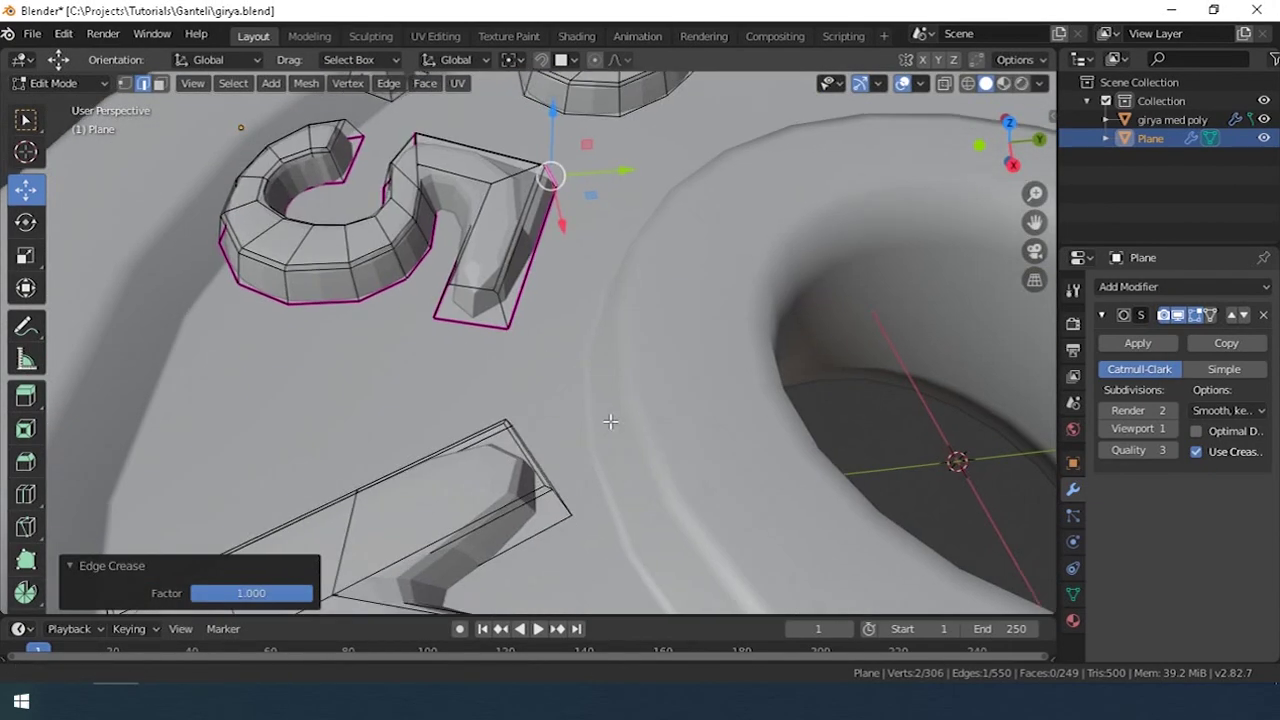
{"action": "mouse_move", "coordinate": [491, 314]}
{"action": "middle_mouse_down"}
{"action": "mouse_move", "coordinate": [499, 387]}
{"action": "mouse_move", "coordinate": [486, 243]}
{"action": "mouse_move", "coordinate": [473, 241]}
{"action": "middle_mouse_up"}
{"action": "mouse_move", "coordinate": [563, 337]}
{"action": "middle_mouse_down"}
{"action": "mouse_move", "coordinate": [600, 330]}
{"action": "mouse_move", "coordinate": [560, 370]}
{"action": "mouse_move", "coordinate": [470, 284]}
{"action": "mouse_move", "coordinate": [555, 285]}
{"action": "mouse_move", "coordinate": [540, 300]}
{"action": "middle_mouse_up"}
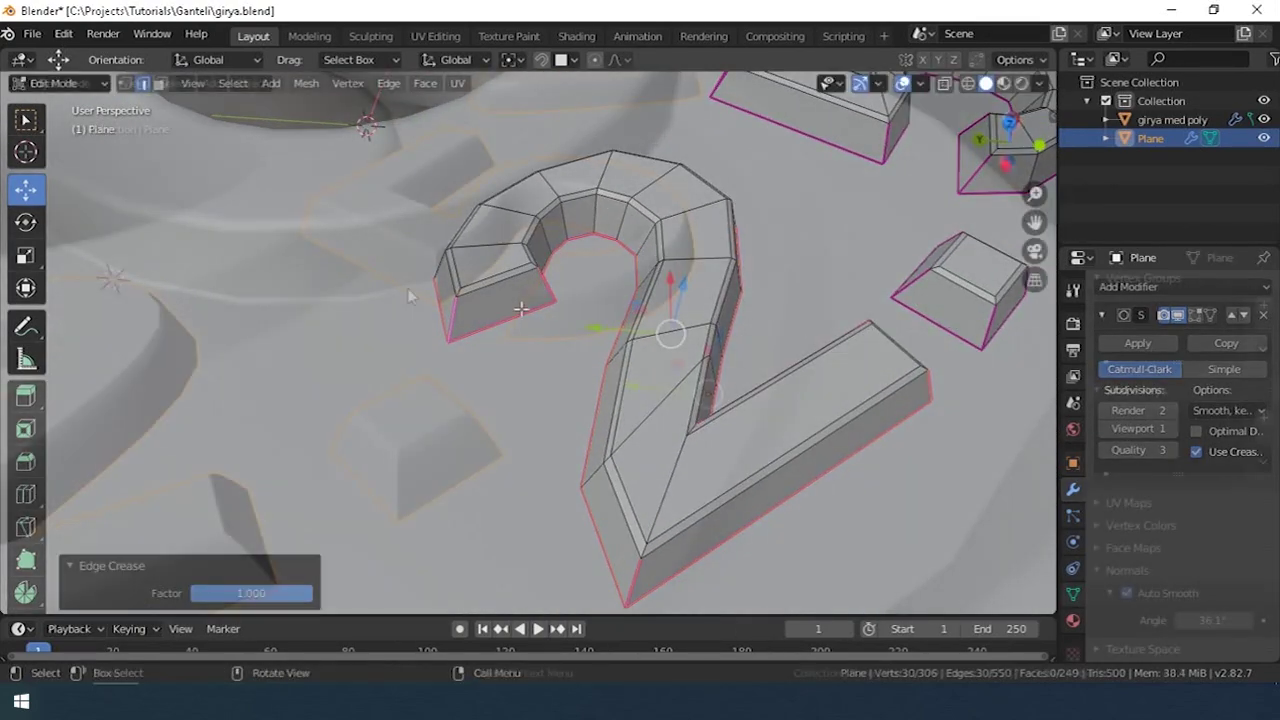
{"action": "key", "text": "Tab"}
{"action": "mouse_move", "coordinate": [339, 349]}
{"action": "middle_mouse_down"}
{"action": "mouse_move", "coordinate": [462, 314]}
{"action": "mouse_move", "coordinate": [326, 351]}
{"action": "mouse_move", "coordinate": [457, 420]}
{"action": "mouse_move", "coordinate": [470, 458]}
{"action": "mouse_move", "coordinate": [449, 392]}
{"action": "mouse_move", "coordinate": [470, 390]}
{"action": "middle_mouse_up"}
{"action": "key", "text": "Tab"}
Select the K's outline loop and give it a full crease.
{"action": "left_click", "coordinate": [470, 390]}
{"action": "key", "text": "KP_Decimal"}
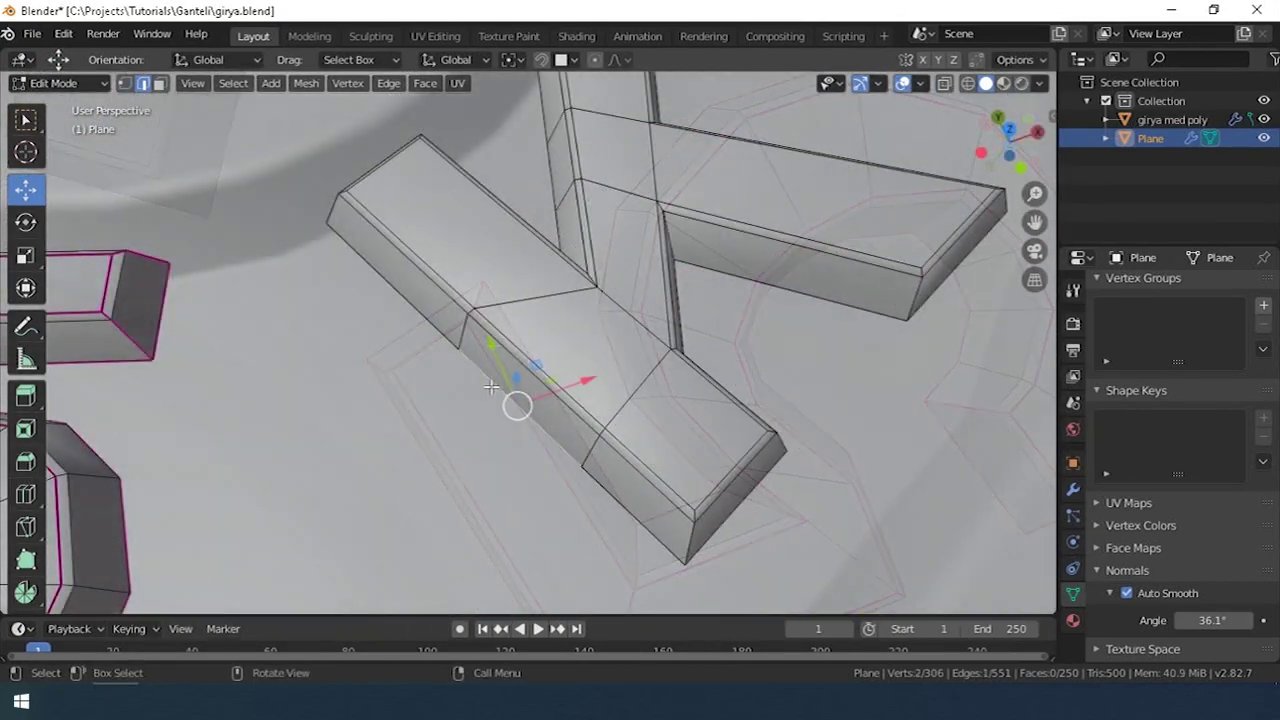
{"action": "middle_click_drag", "start_coordinate": [413, 320], "coordinate": [619, 354]}
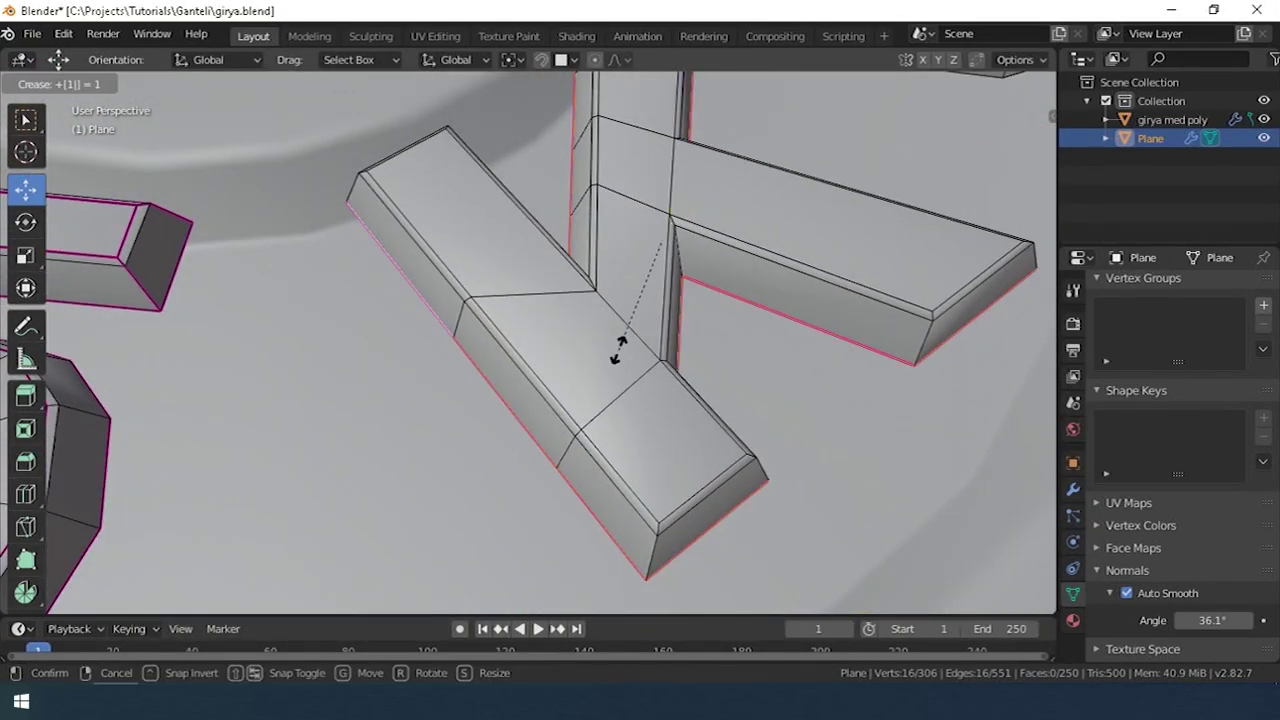
{"action": "key", "text": "Return"}
Select the remaining K and G outline edges and crease them at full strength.
{"action": "left_click", "coordinate": [523, 358]}
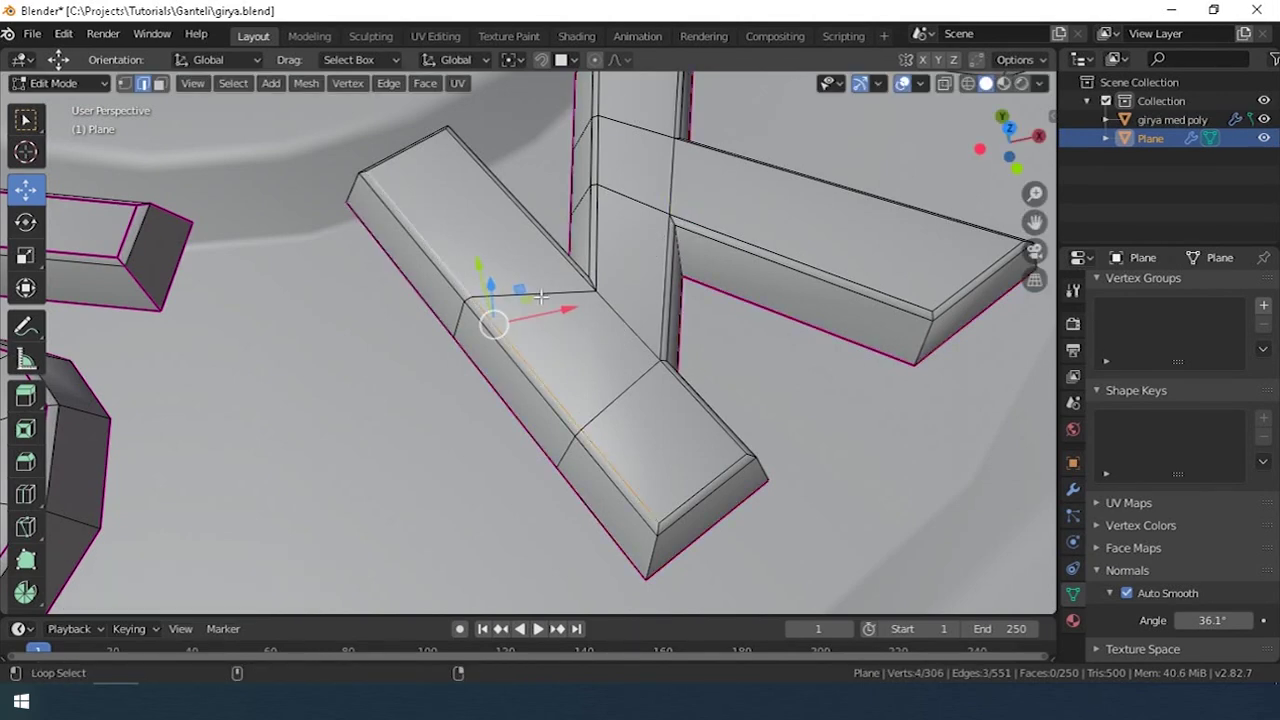
{"action": "middle_click_drag", "start_coordinate": [601, 264], "coordinate": [702, 382]}
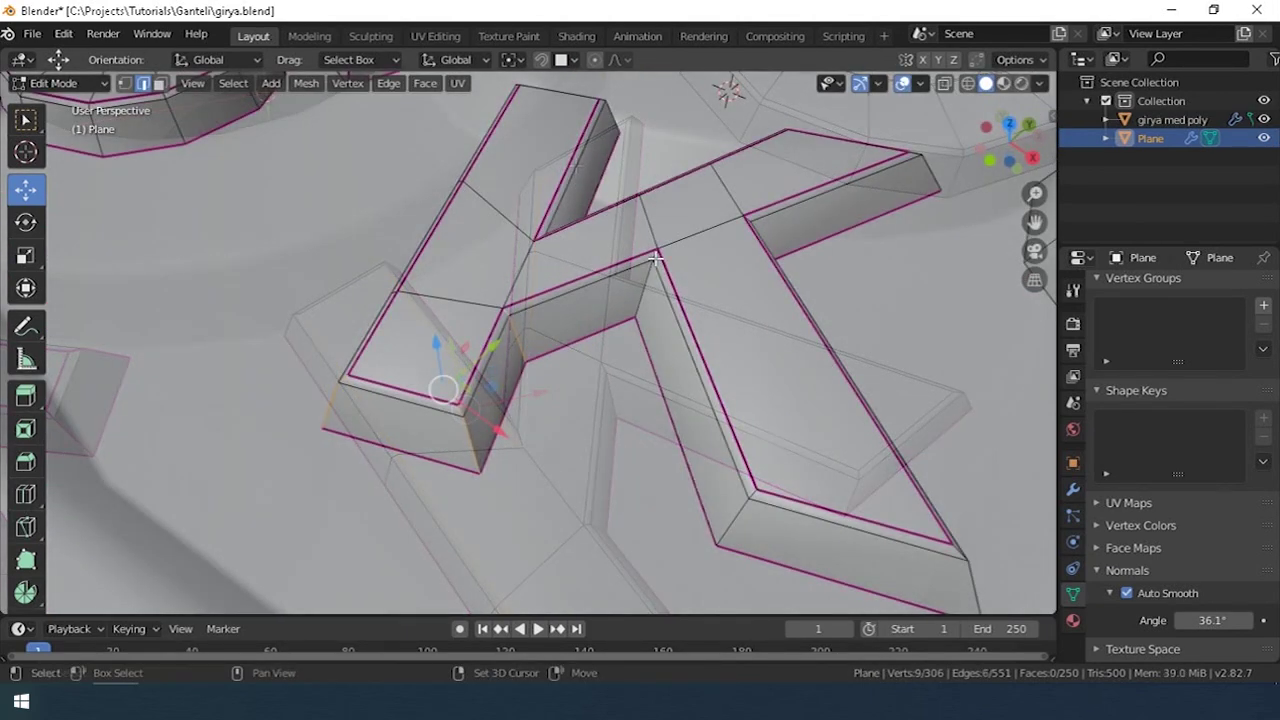
{"action": "mouse_move", "coordinate": [740, 507]}
{"action": "middle_mouse_down"}
{"action": "mouse_move", "coordinate": [640, 428]}
{"action": "mouse_move", "coordinate": [579, 268]}
{"action": "middle_mouse_up"}
{"action": "left_click", "coordinate": [579, 268], "text": "alt+shift"}
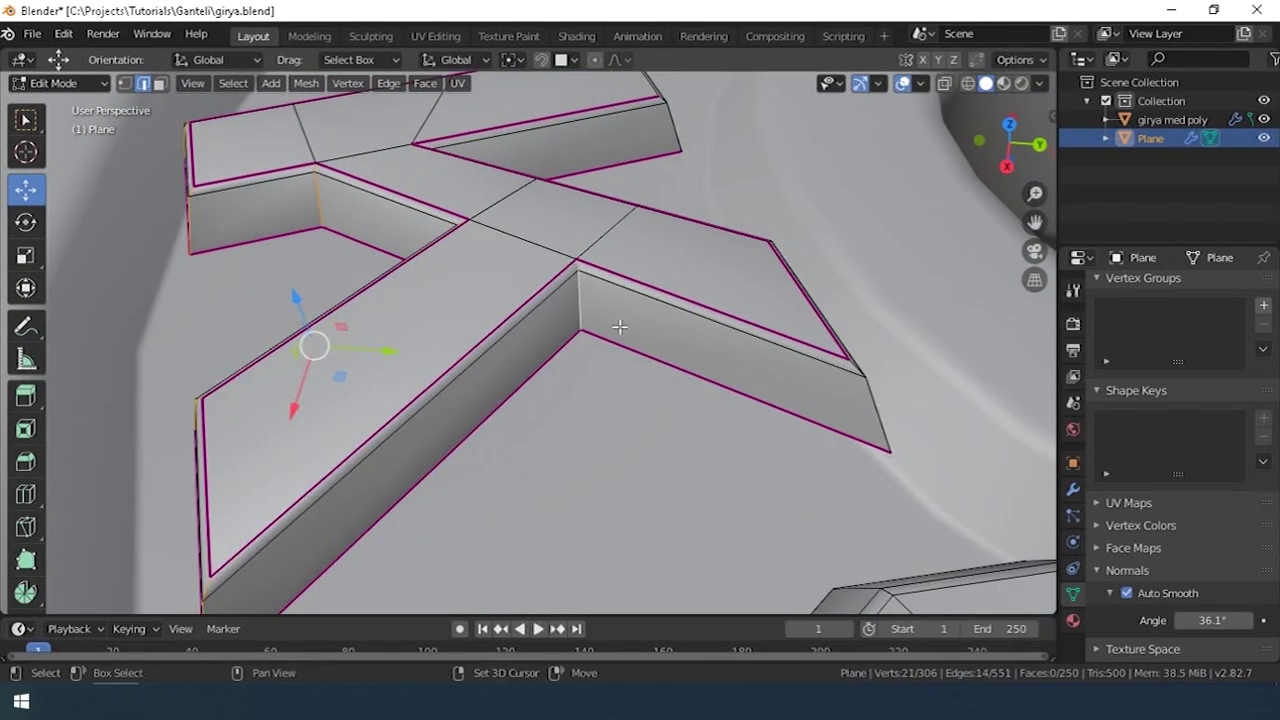
{"action": "mouse_move", "coordinate": [619, 327]}
{"action": "middle_mouse_down"}
{"action": "mouse_move", "coordinate": [585, 432]}
{"action": "mouse_move", "coordinate": [428, 292]}
{"action": "mouse_move", "coordinate": [575, 308]}
{"action": "middle_mouse_up"}
{"action": "left_click", "coordinate": [612, 470], "text": "shift"}
{"action": "left_click", "coordinate": [445, 303], "text": "shift"}
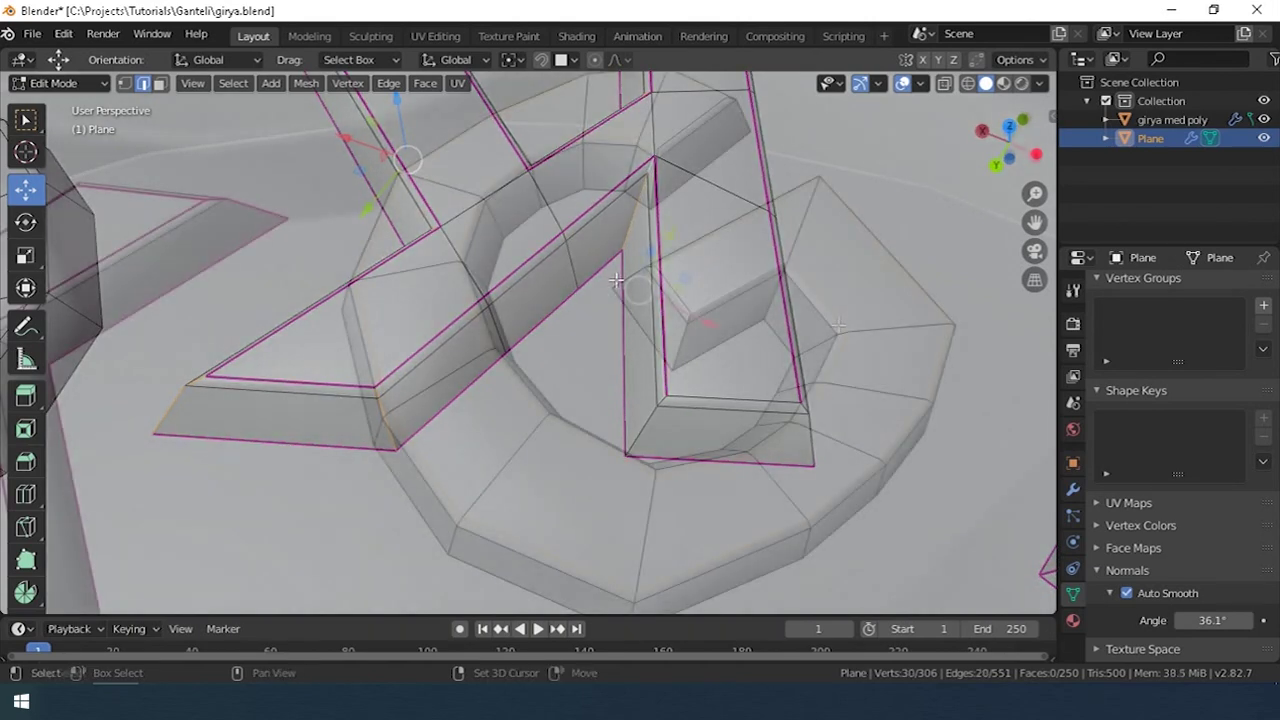
{"action": "middle_click_drag", "start_coordinate": [725, 405], "coordinate": [623, 389]}
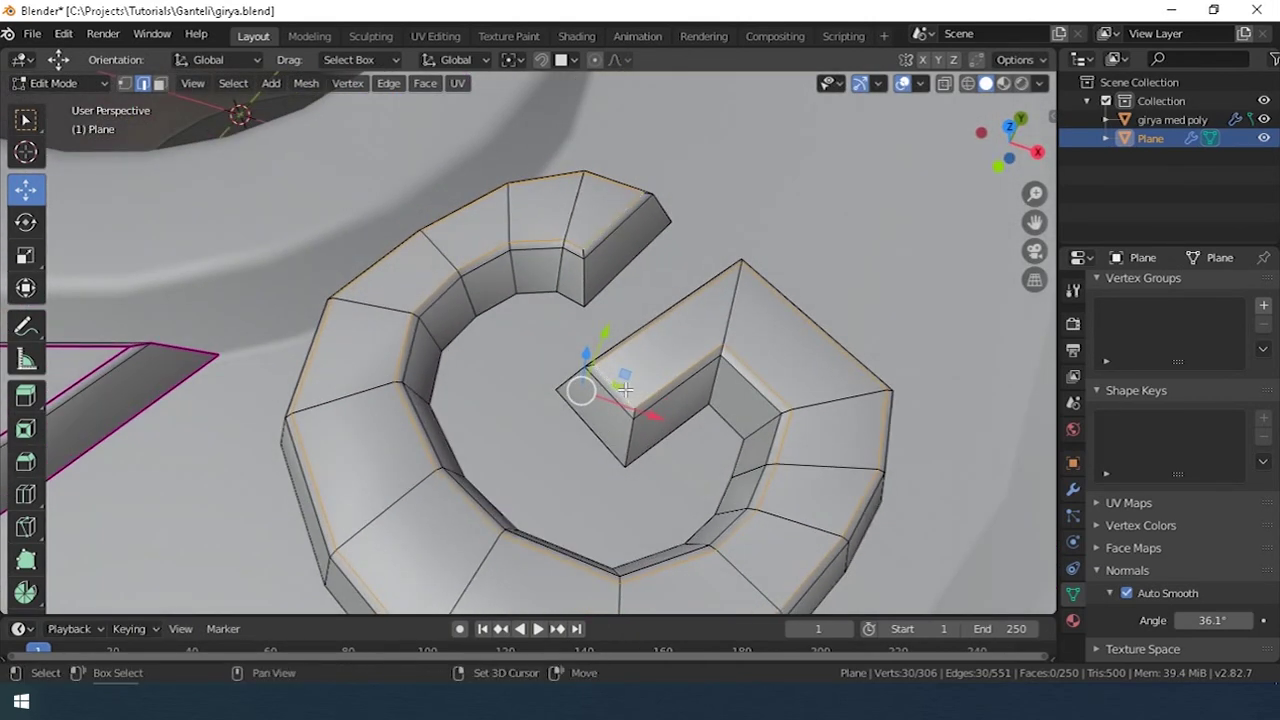
{"action": "key", "text": "shift+e"}
{"action": "key", "text": "Return"}
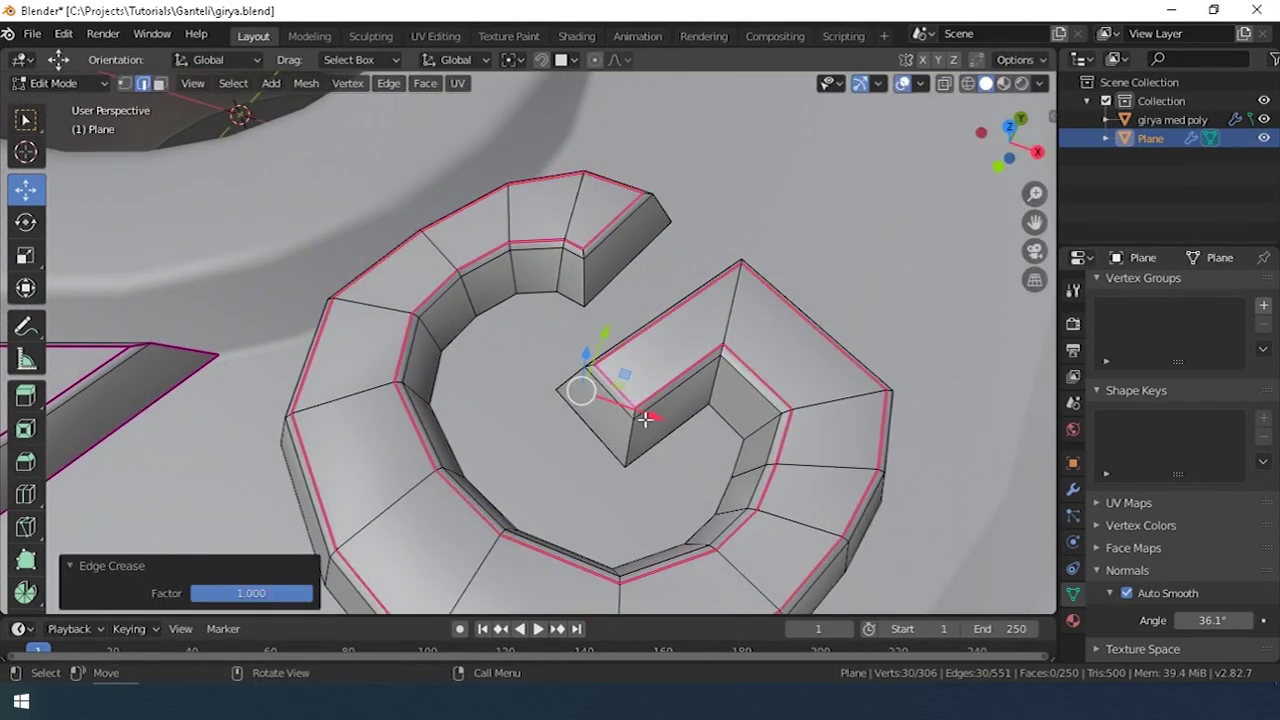
Switch to vertex selection and select the base corner vertex of the 2.
{"action": "left_click", "coordinate": [627, 430]}
{"action": "scroll", "coordinate": [790, 455], "scroll_direction": "up", "scroll_amount": 5}
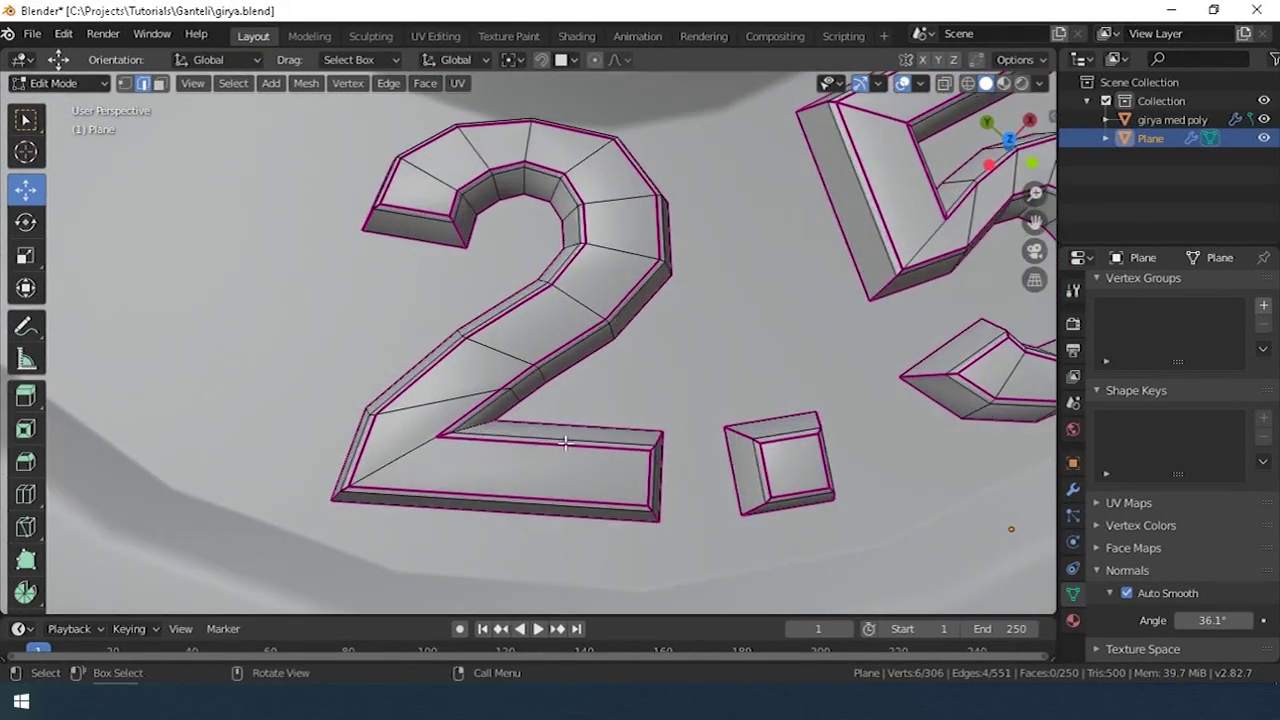
{"action": "key", "text": "1"}
{"action": "scroll", "coordinate": [502, 453], "scroll_direction": "up", "scroll_amount": 3}
{"action": "middle_click_drag", "start_coordinate": [711, 473], "coordinate": [737, 467]}
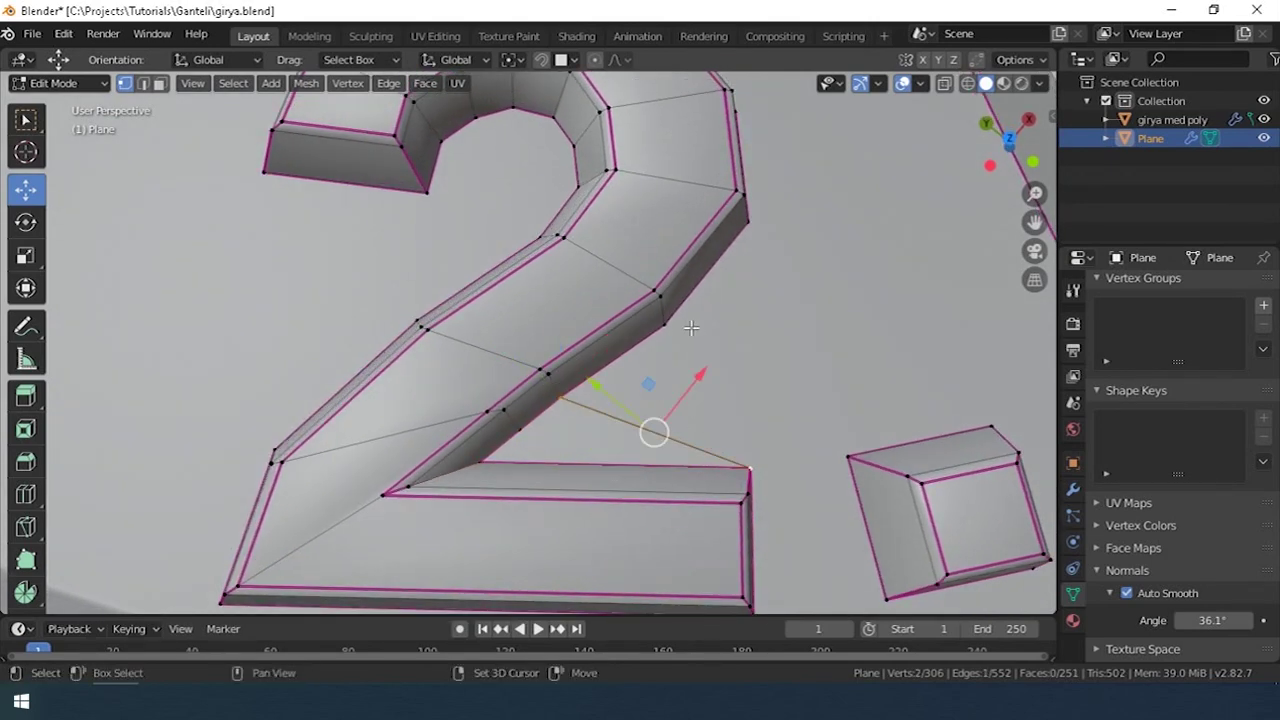
{"action": "middle_click_drag", "start_coordinate": [781, 258], "coordinate": [788, 299]}
{"action": "middle_click_drag", "start_coordinate": [809, 410], "coordinate": [740, 338]}
{"action": "left_click", "coordinate": [737, 332]}
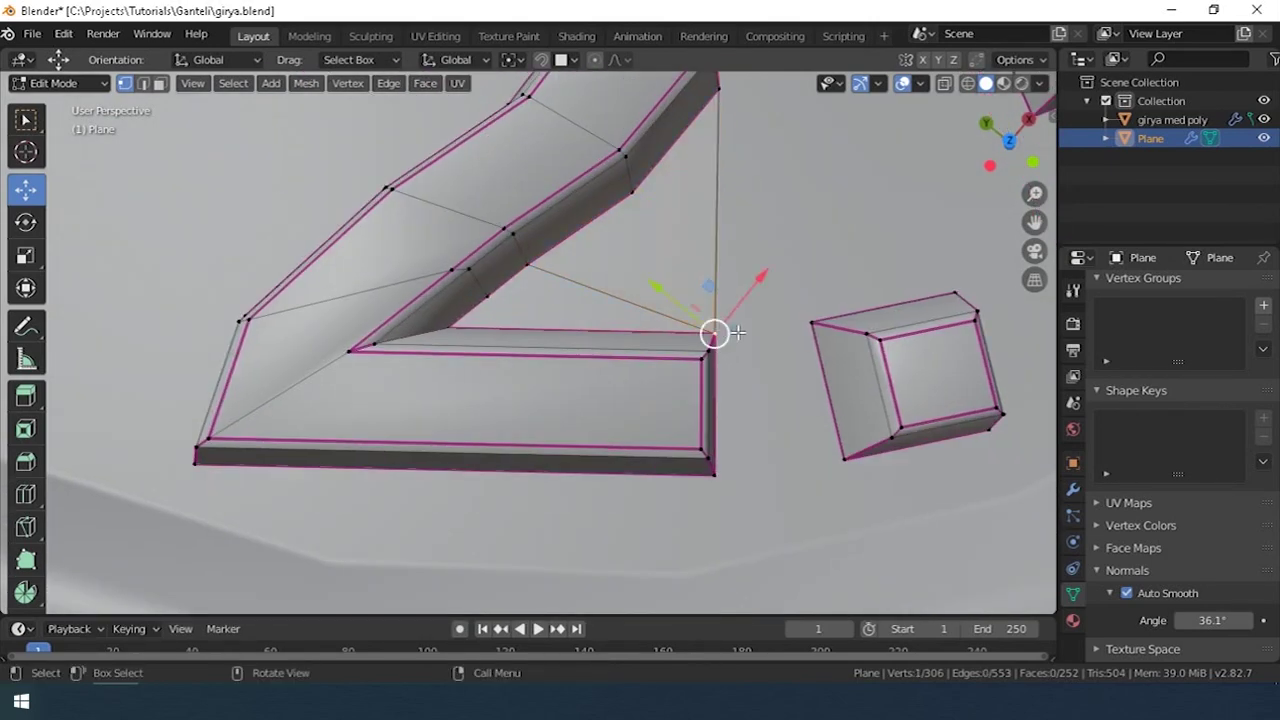
Fill a face bridging the 2 and the dot.
{"action": "key", "text": "f"}
{"action": "middle_click_drag", "start_coordinate": [768, 475], "coordinate": [699, 423]}
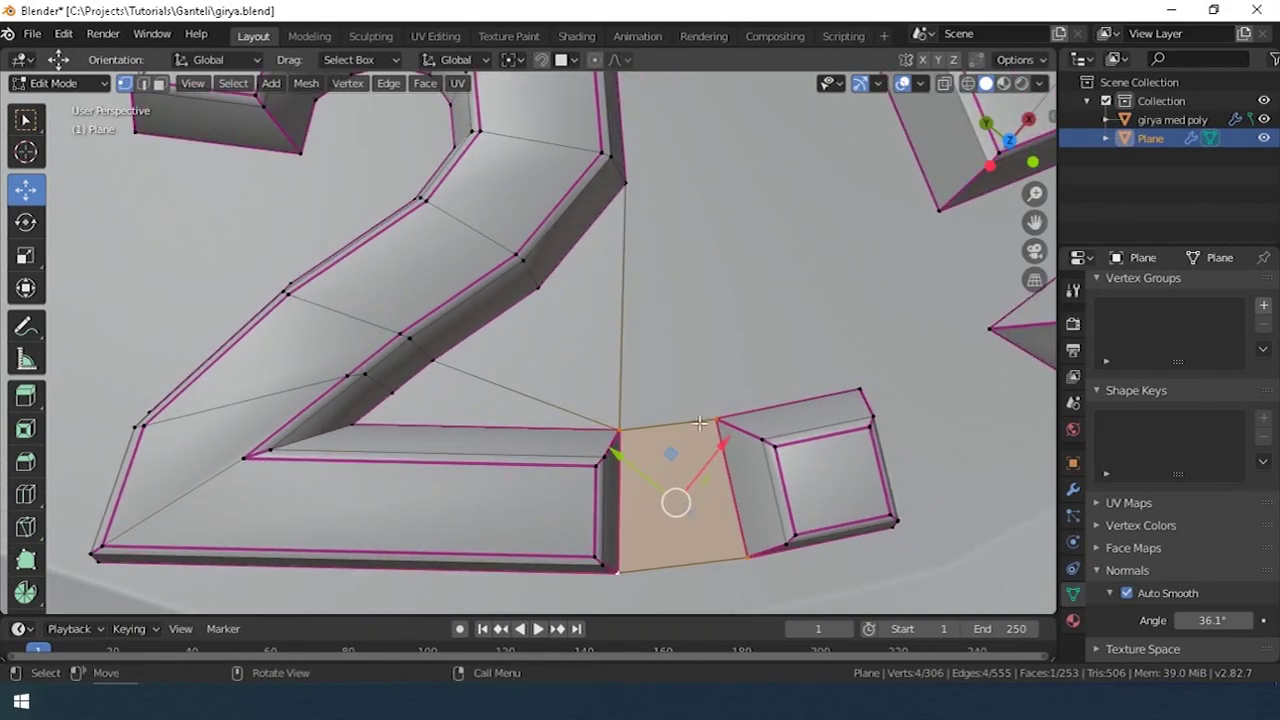
{"action": "scroll", "coordinate": [663, 395], "scroll_direction": "down", "scroll_amount": 3}
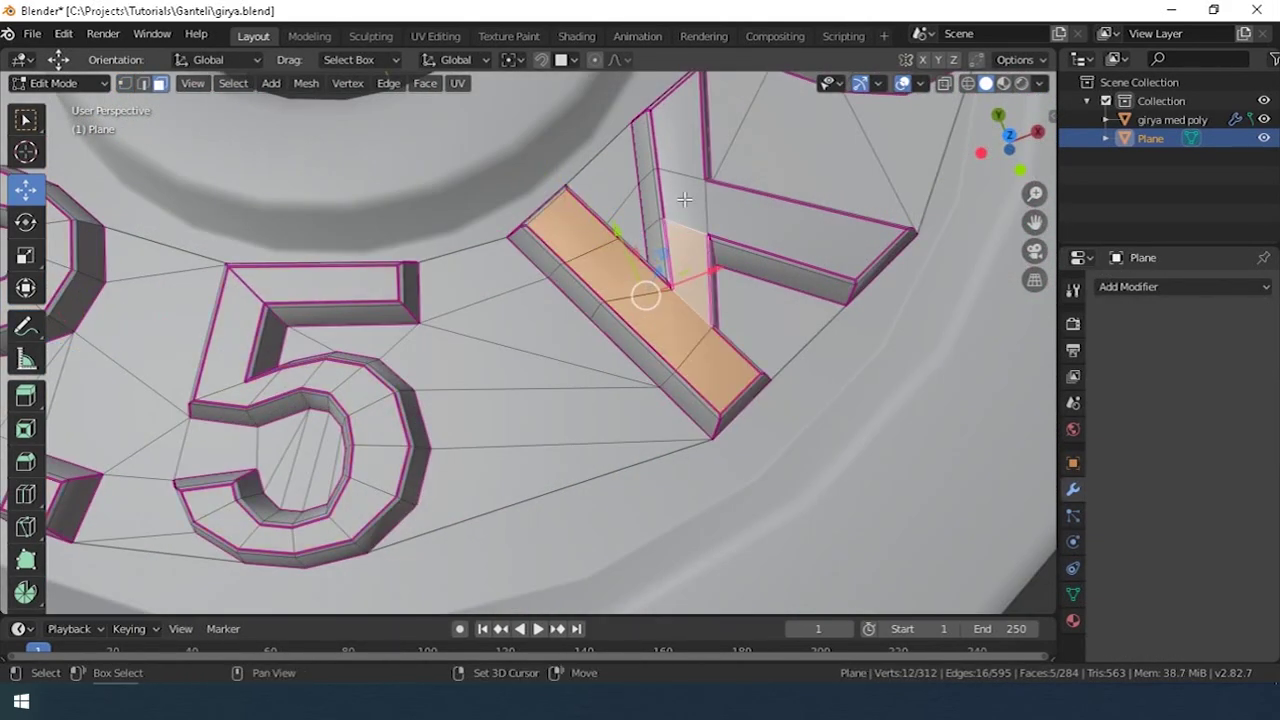
Select the letters' top faces, including the G's ends, and apply a face operation.
{"action": "left_click", "coordinate": [684, 200], "text": "shift"}
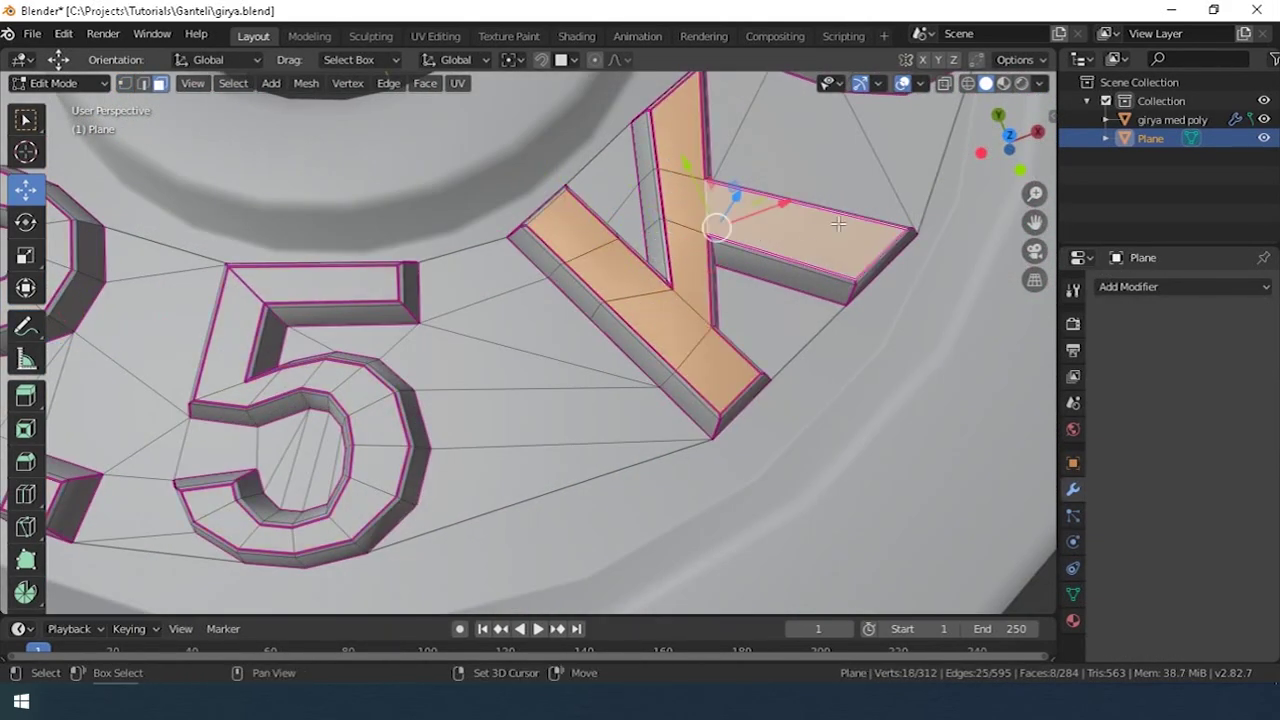
{"action": "left_click", "coordinate": [661, 248], "text": "shift"}
{"action": "left_click", "coordinate": [767, 153], "text": "shift"}
{"action": "middle_click_drag", "start_coordinate": [767, 153], "coordinate": [767, 257], "text": "shift"}
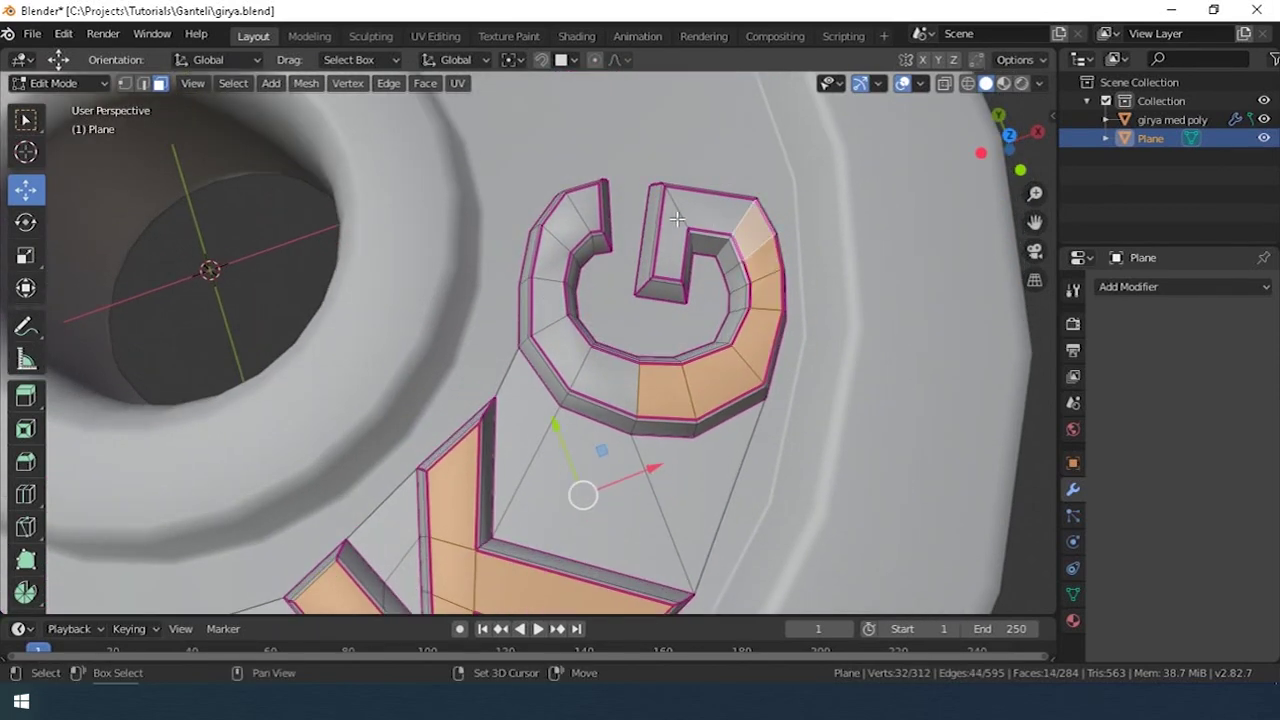
{"action": "left_click", "coordinate": [578, 220], "text": "shift"}
{"action": "right_click", "coordinate": [585, 214]}
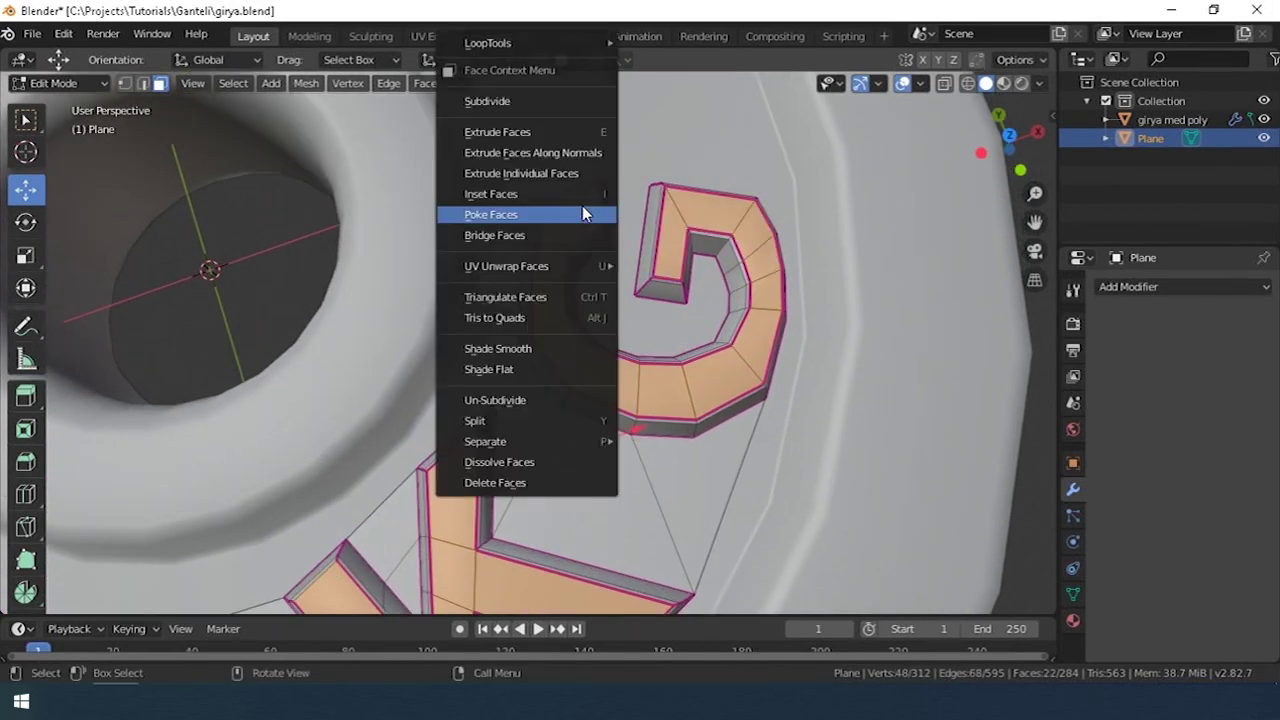
{"action": "left_click", "coordinate": [522, 371]}
Back in Object Mode, enable snapping to Face and reselect the lettering.
{"action": "key", "text": "Tab"}
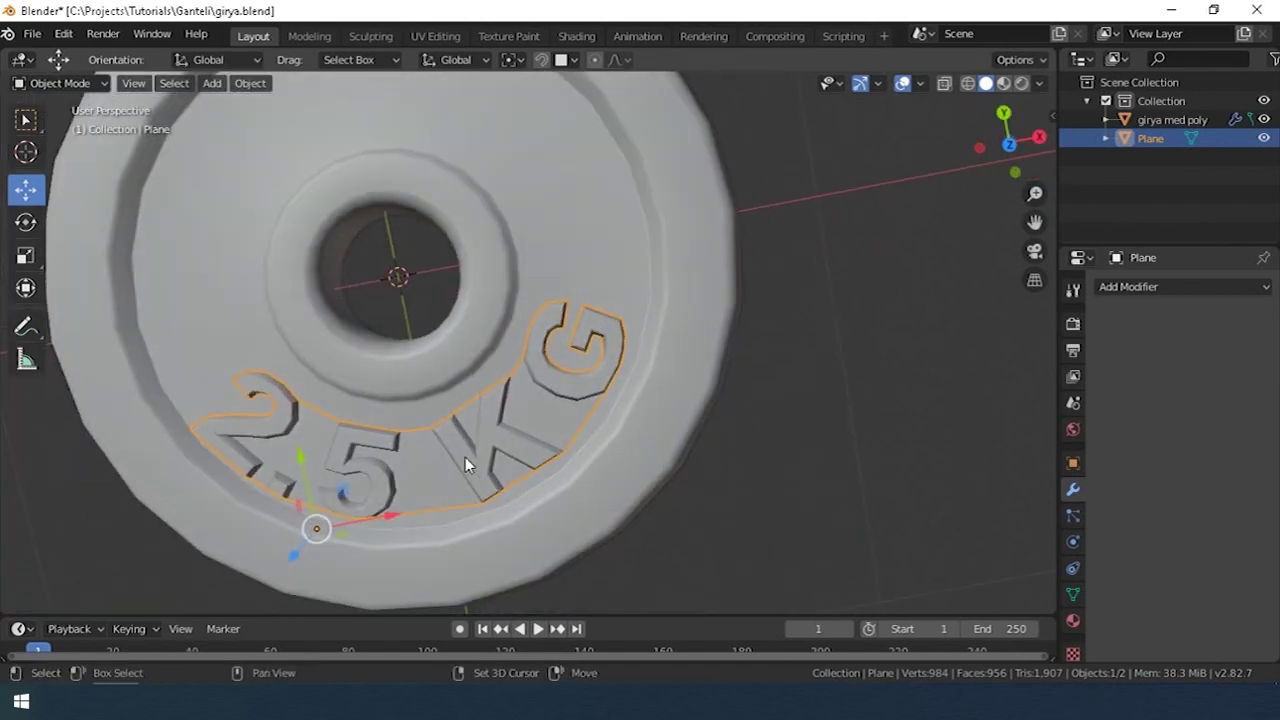
{"action": "mouse_move", "coordinate": [465, 457]}
{"action": "middle_mouse_down"}
{"action": "mouse_move", "coordinate": [606, 322]}
{"action": "mouse_move", "coordinate": [672, 170]}
{"action": "middle_mouse_up"}
{"action": "key", "text": "KP_1"}
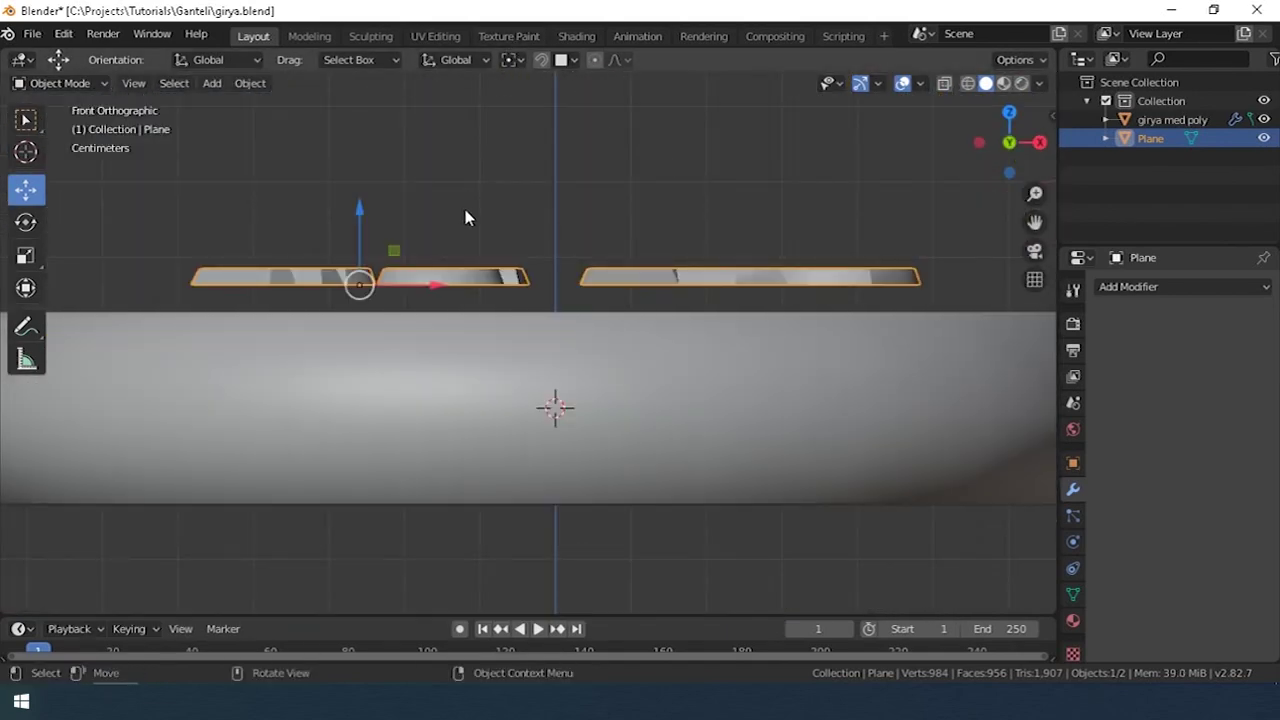
{"action": "middle_click_drag", "start_coordinate": [466, 214], "coordinate": [548, 68]}
{"action": "left_click", "coordinate": [546, 65]}
{"action": "left_click", "coordinate": [559, 64]}
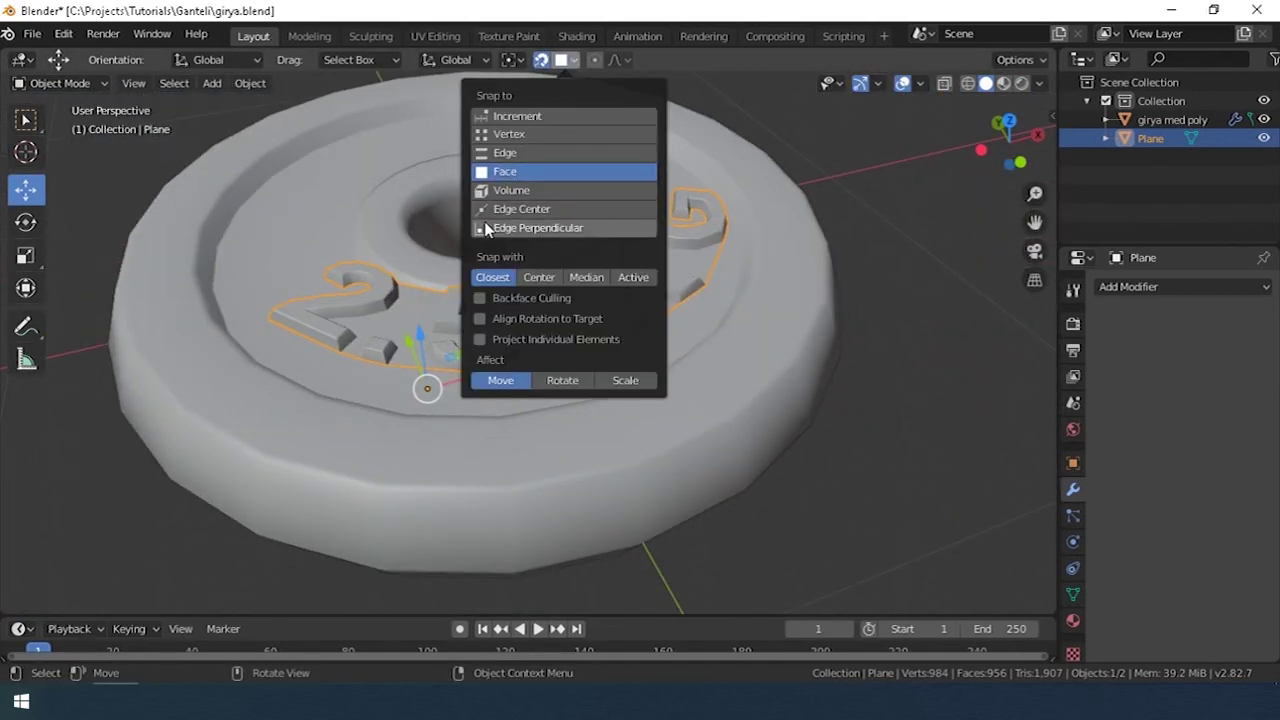
{"action": "left_click", "coordinate": [414, 363]}
{"action": "left_click", "coordinate": [510, 378]}
{"action": "mouse_move", "coordinate": [414, 363]}
{"action": "middle_mouse_down"}
{"action": "mouse_move", "coordinate": [510, 378]}
{"action": "mouse_move", "coordinate": [573, 241]}
{"action": "middle_mouse_up"}
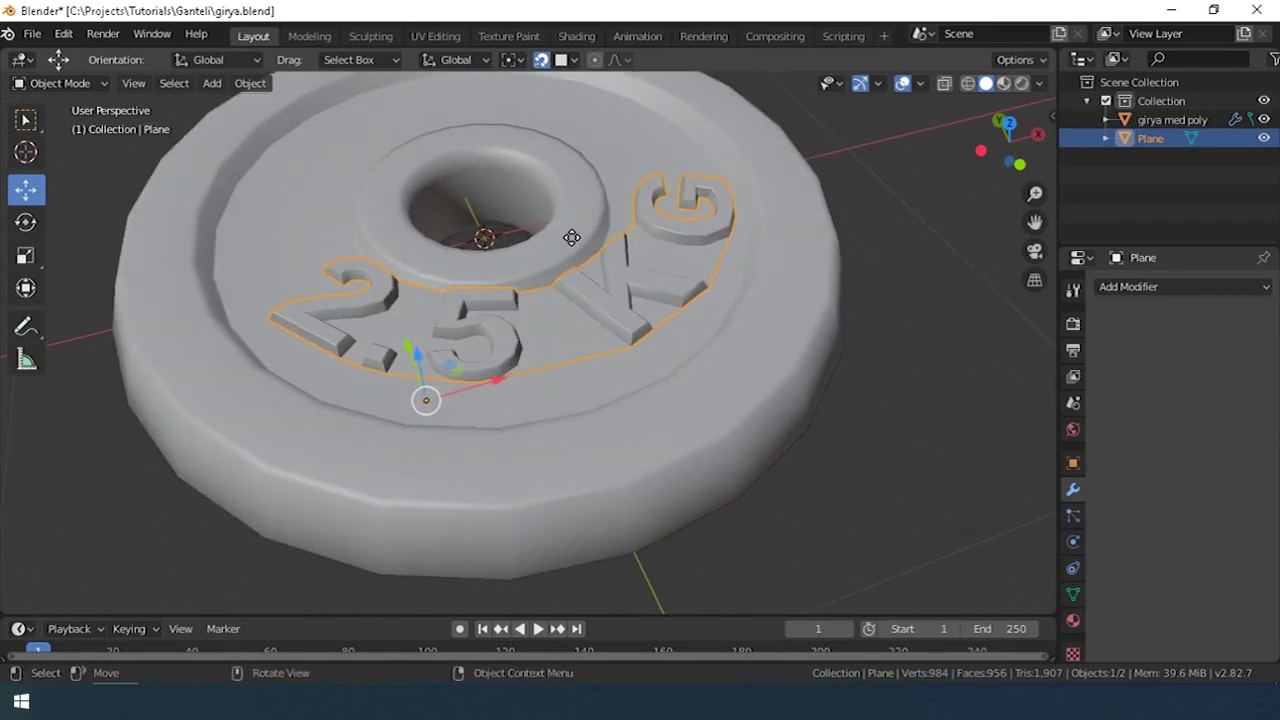
Lower the lettering along Z and select the plate faces beneath it.
{"action": "key", "text": "g"}
{"action": "key", "text": "z"}
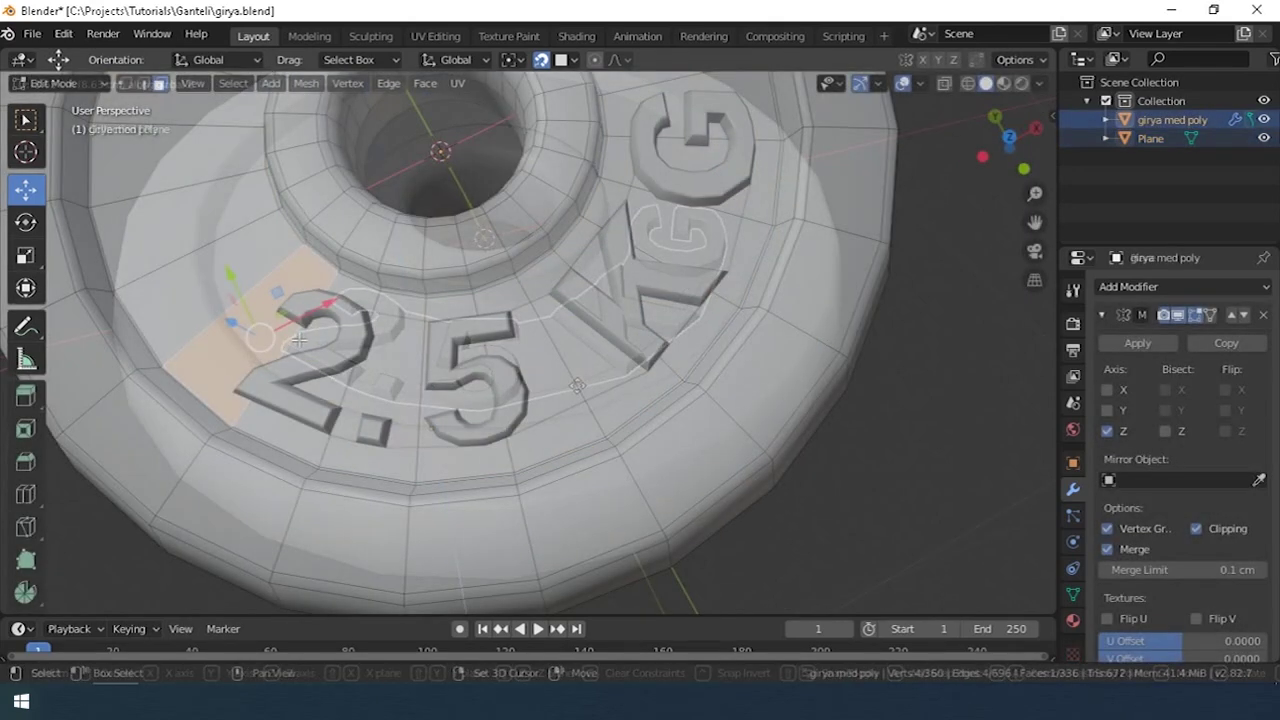
{"action": "left_click", "coordinate": [517, 357], "text": "shift"}
{"action": "left_click", "coordinate": [605, 345], "text": "shift"}
{"action": "left_click", "coordinate": [655, 290], "text": "shift"}
{"action": "left_click", "coordinate": [690, 240], "text": "shift"}
{"action": "left_click", "coordinate": [710, 185], "text": "shift"}
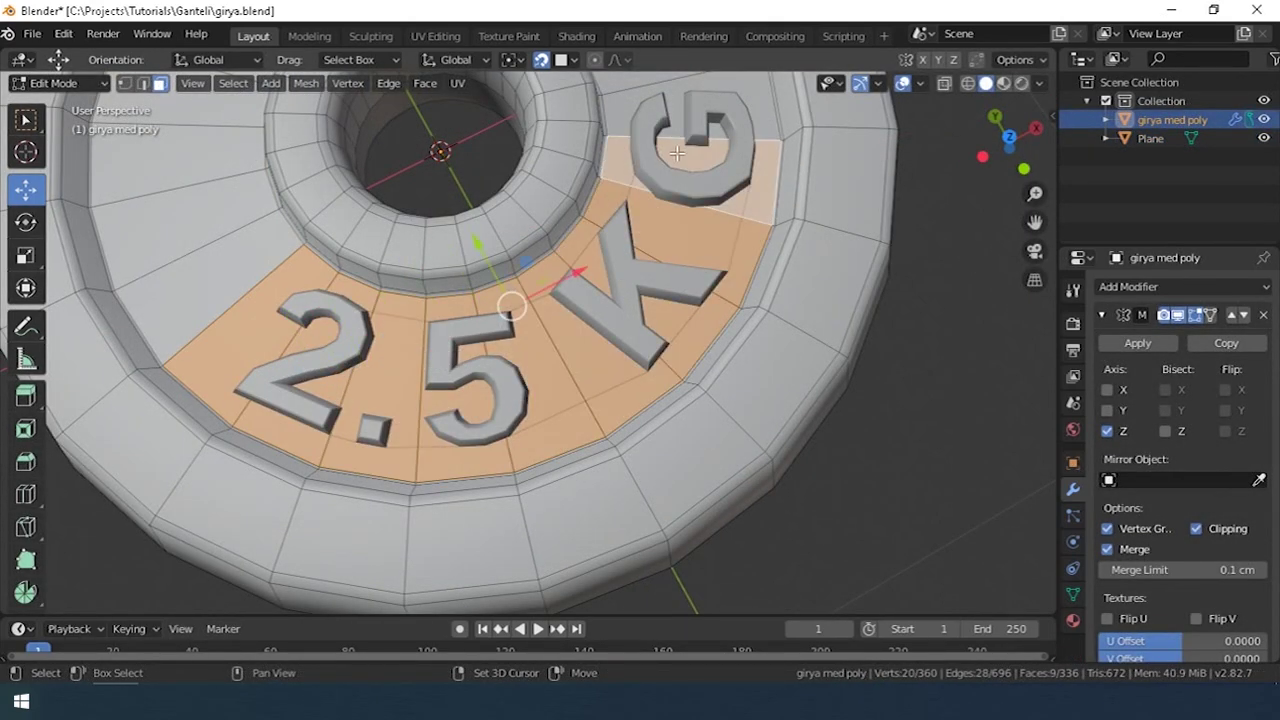
{"action": "left_click", "coordinate": [720, 130], "text": "shift"}
{"action": "key", "text": "KP_7"}
Delete the selected plate faces and reselect the lettering object.
{"action": "key", "text": "x"}
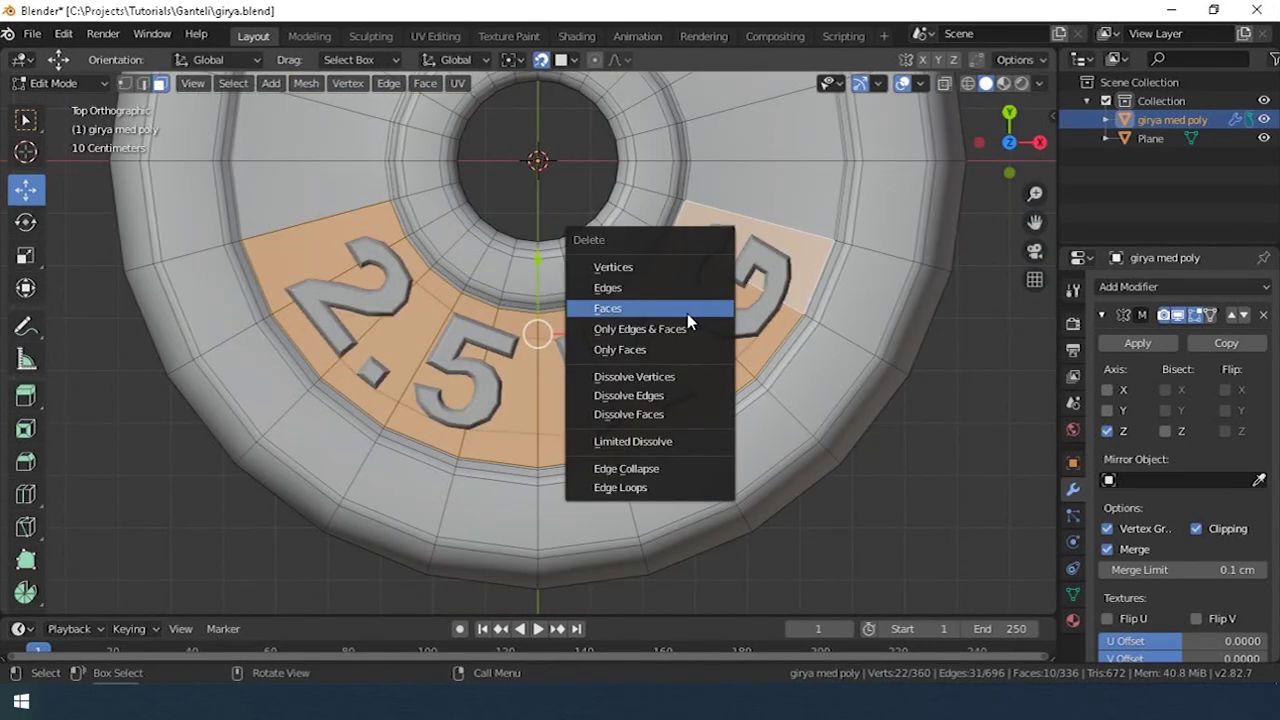
{"action": "left_click", "coordinate": [687, 313]}
{"action": "key", "text": "Tab"}
{"action": "left_click", "coordinate": [653, 323]}
Rotate the lettering into place and enter its Edit Mode.
{"action": "key", "text": "r"}
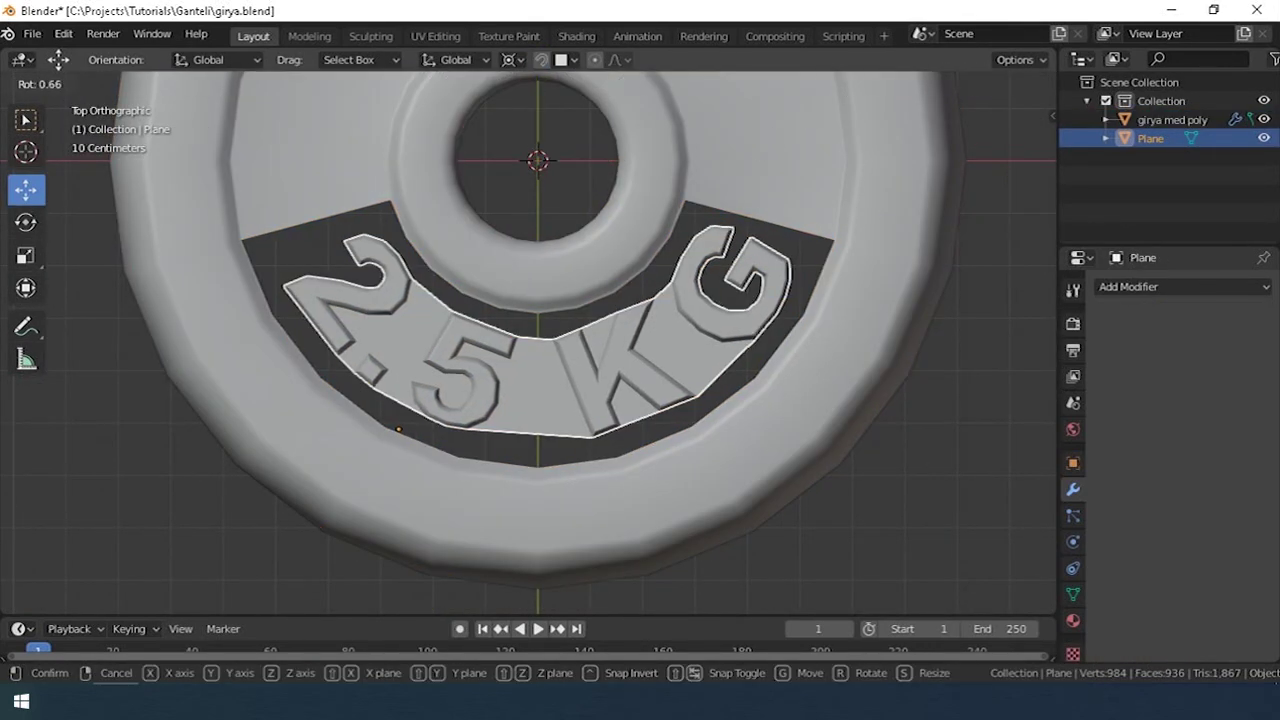
{"action": "key", "text": "Return"}
{"action": "key", "text": "Tab"}
{"action": "scroll", "coordinate": [714, 308], "scroll_direction": "up", "scroll_amount": 5}
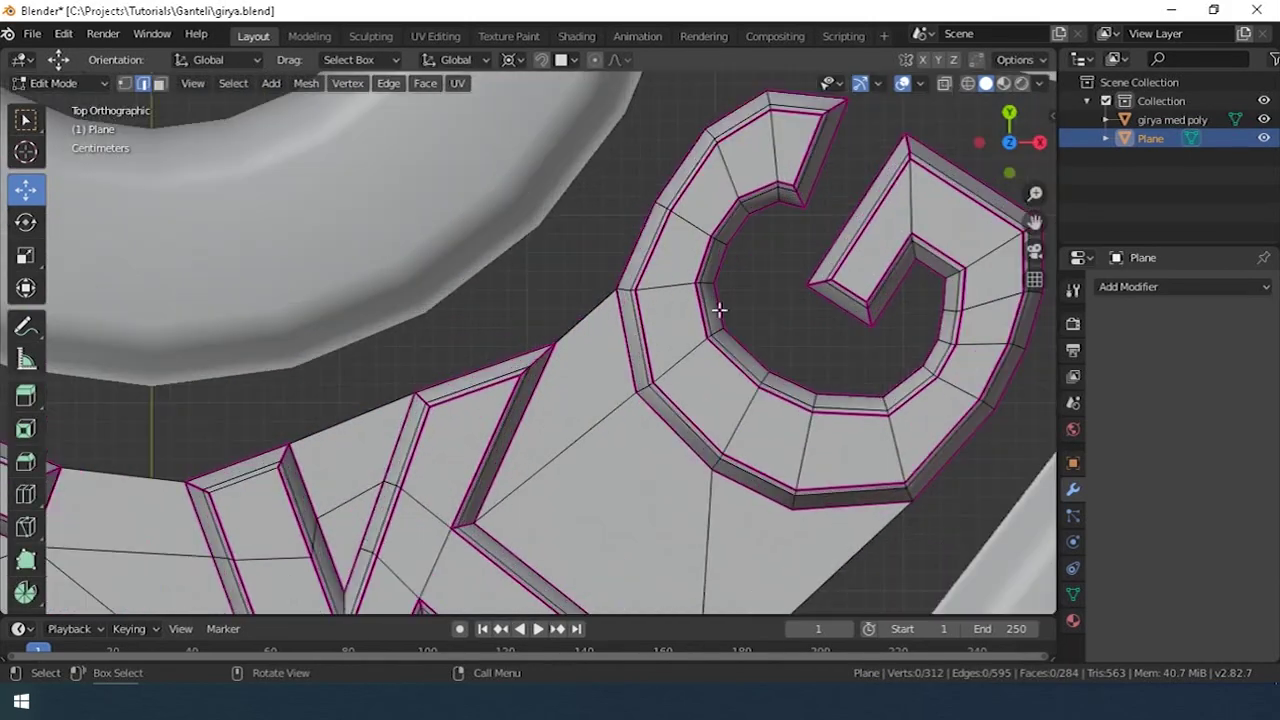
{"action": "scroll", "coordinate": [667, 336], "scroll_direction": "up", "scroll_amount": 2}
Fill the gaps in the G and rebuild the faces inside the 2's curl.
{"action": "key", "text": "f"}
{"action": "middle_click_drag", "start_coordinate": [702, 427], "coordinate": [667, 347]}
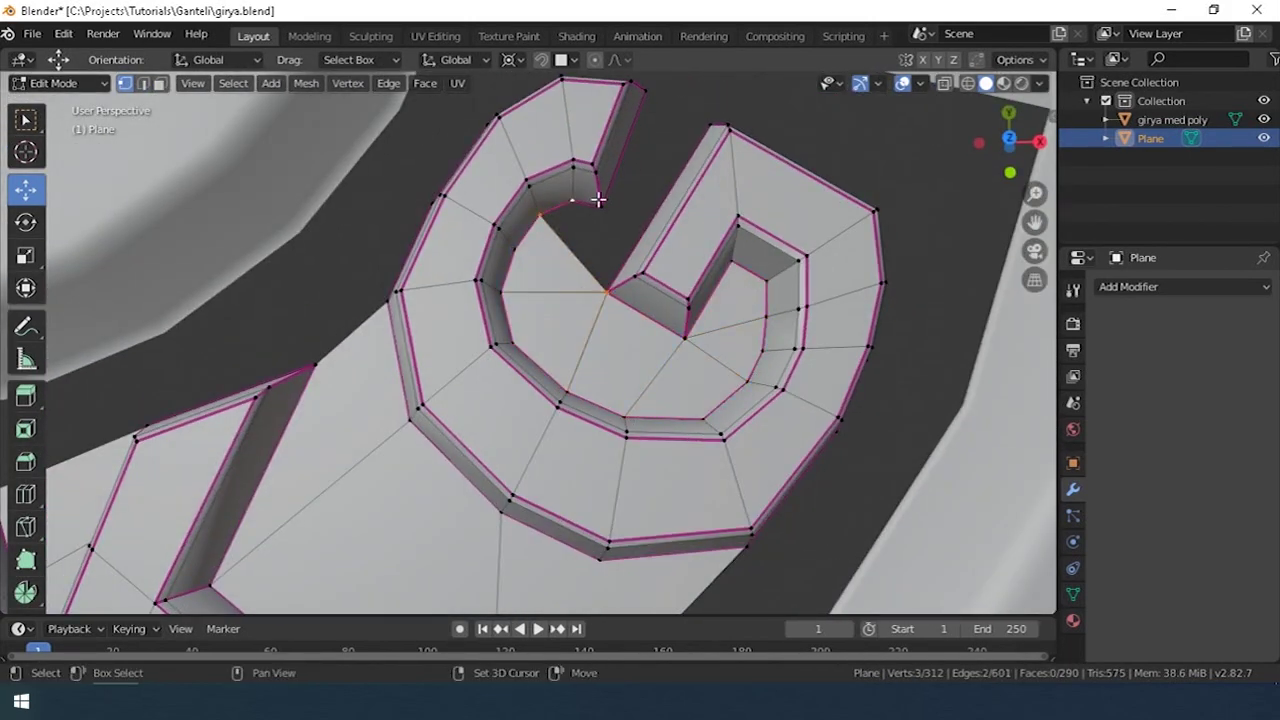
{"action": "key", "text": "f"}
{"action": "key", "text": "Tab"}
{"action": "key", "text": "Tab"}
{"action": "scroll", "coordinate": [523, 383], "scroll_direction": "up", "scroll_amount": 5}
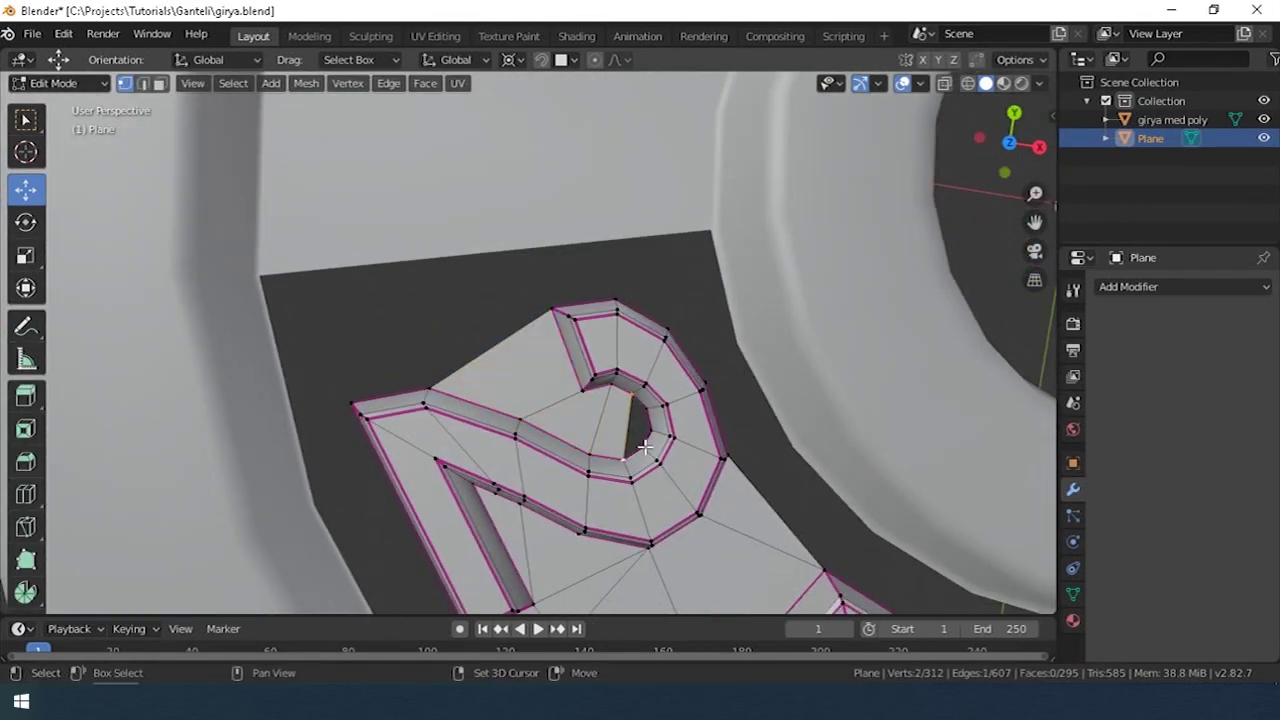
{"action": "scroll", "coordinate": [645, 447], "scroll_direction": "up", "scroll_amount": 4}
{"action": "key", "text": "ctrl+x"}
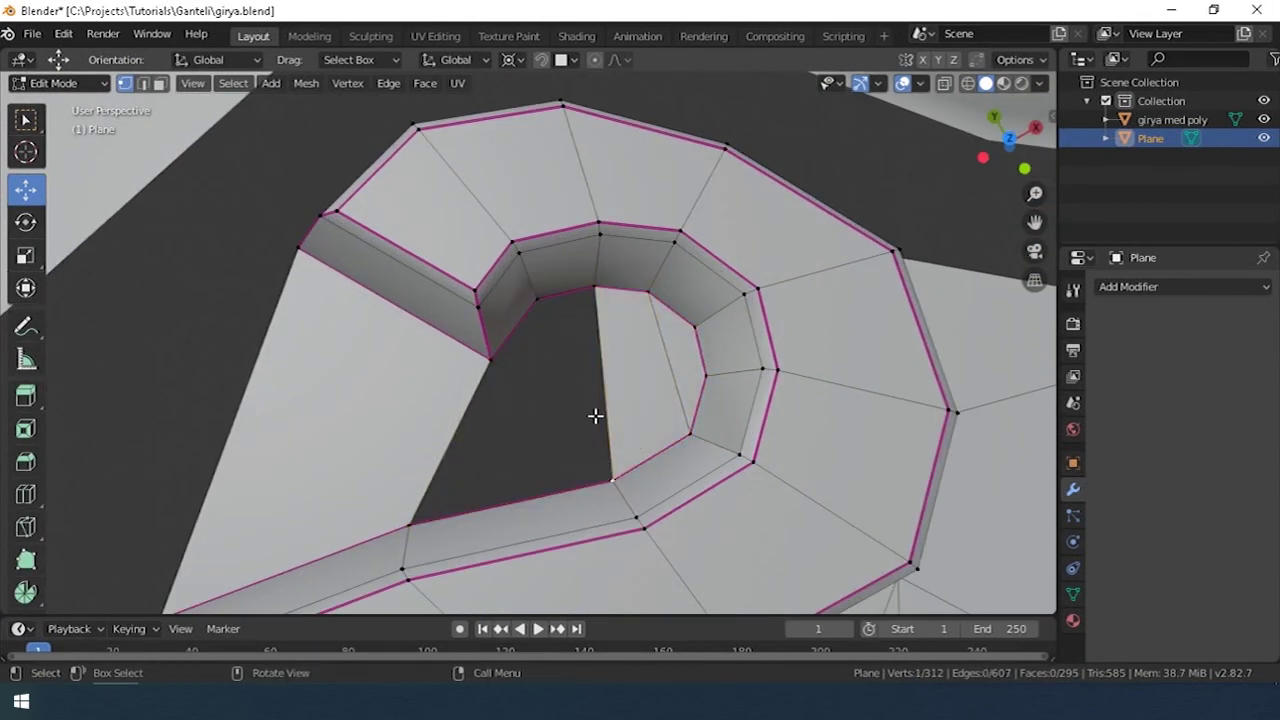
{"action": "key", "text": "f"}
{"action": "scroll", "coordinate": [597, 470], "scroll_direction": "down", "scroll_amount": 5}
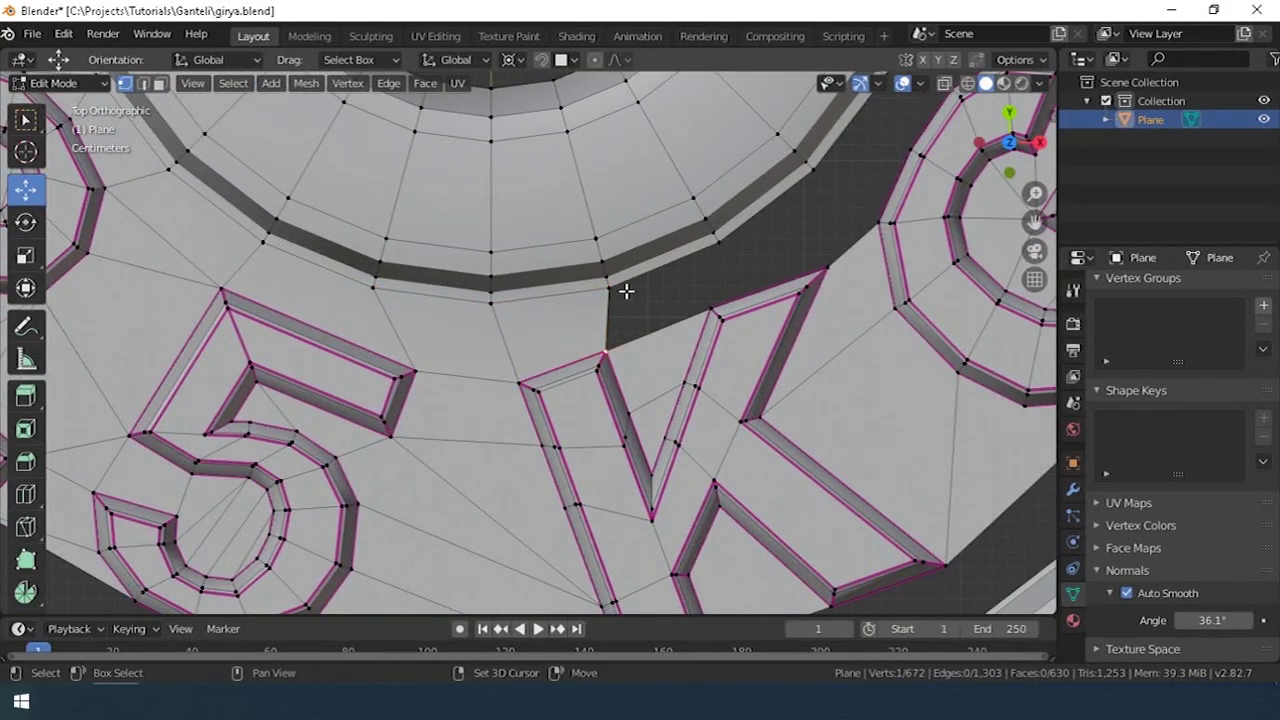
Fill the gaps beside the K and the 2 with faces, then add a Subdivision Surface modifier.
{"action": "key", "text": "f"}
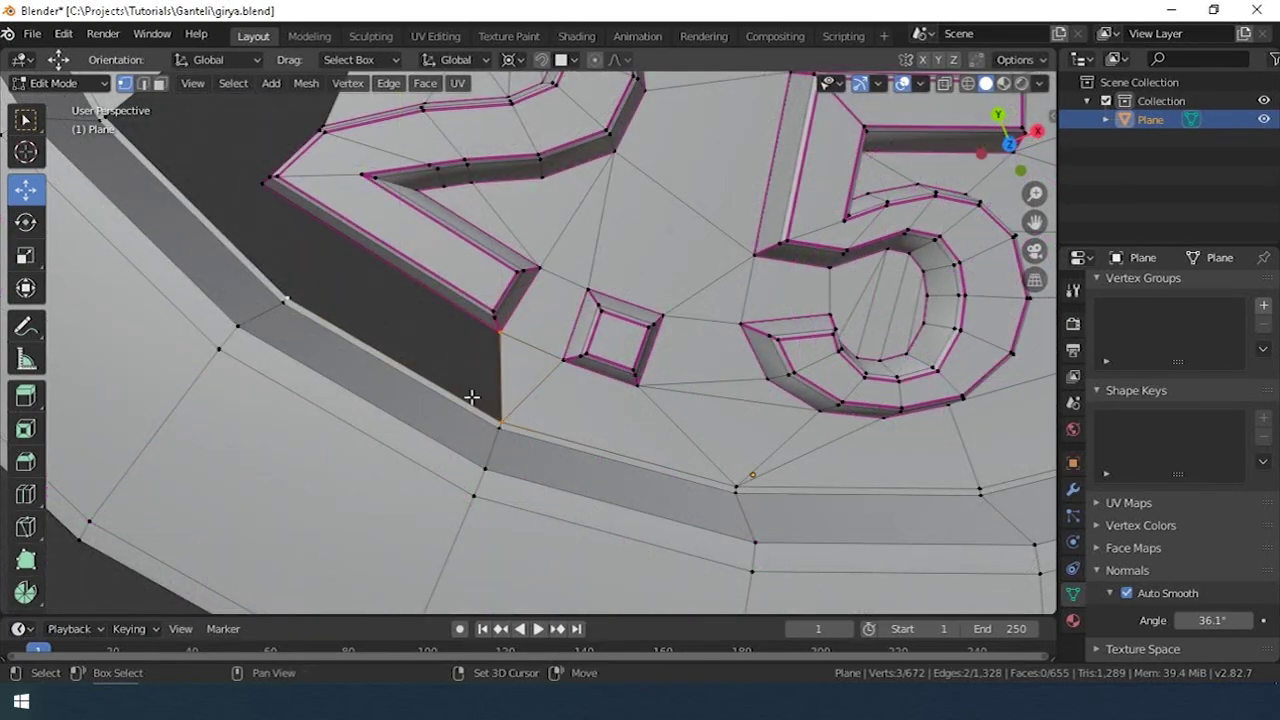
{"action": "key", "text": "f"}
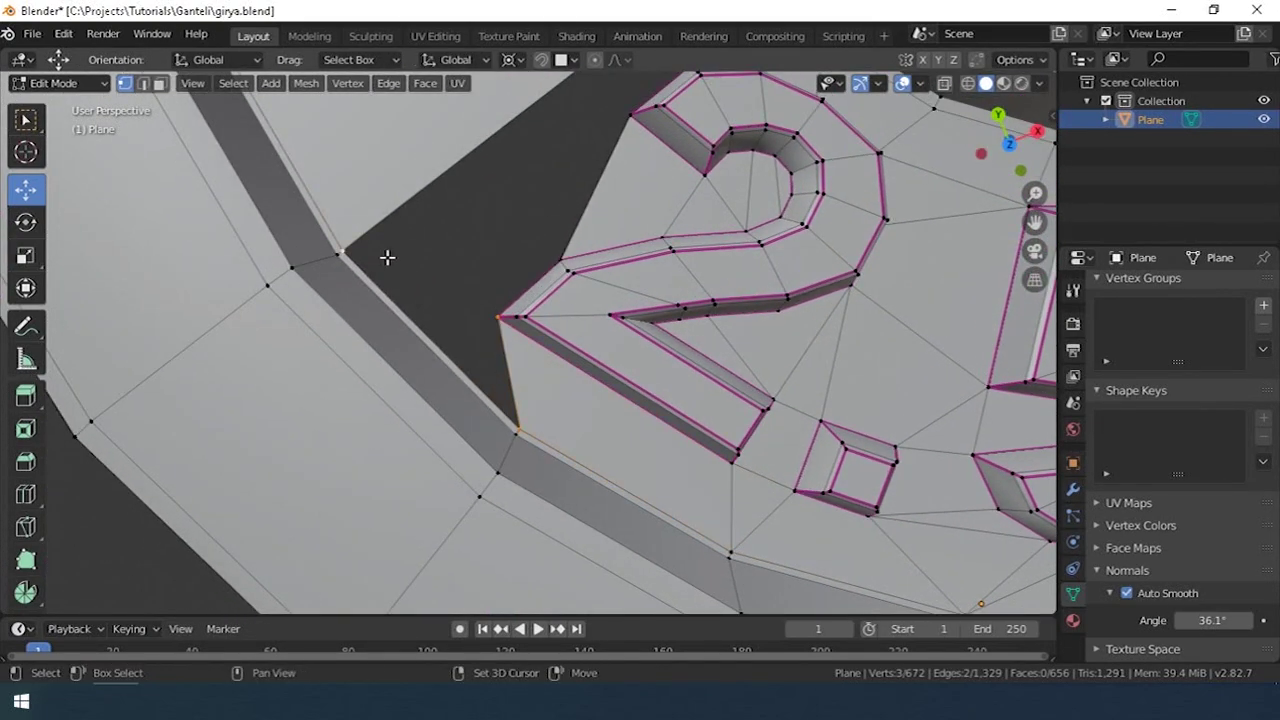
{"action": "left_click", "coordinate": [564, 262], "text": "shift"}
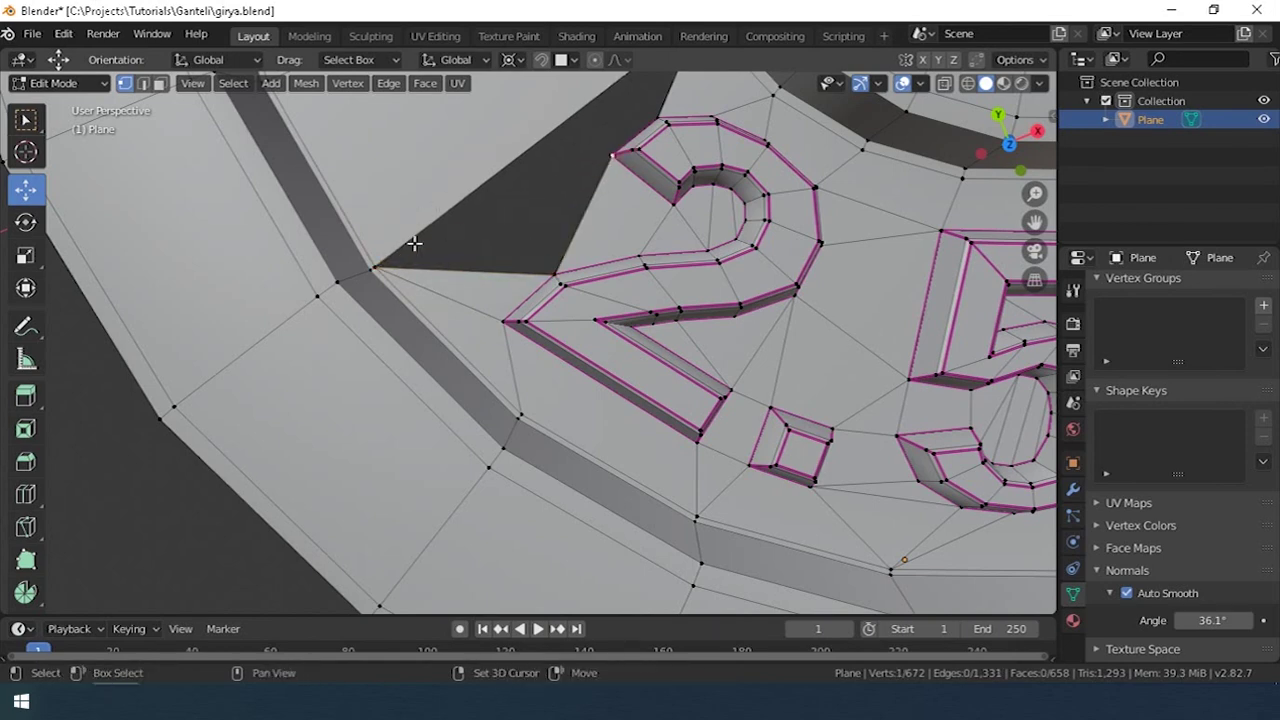
{"action": "key", "text": "f"}
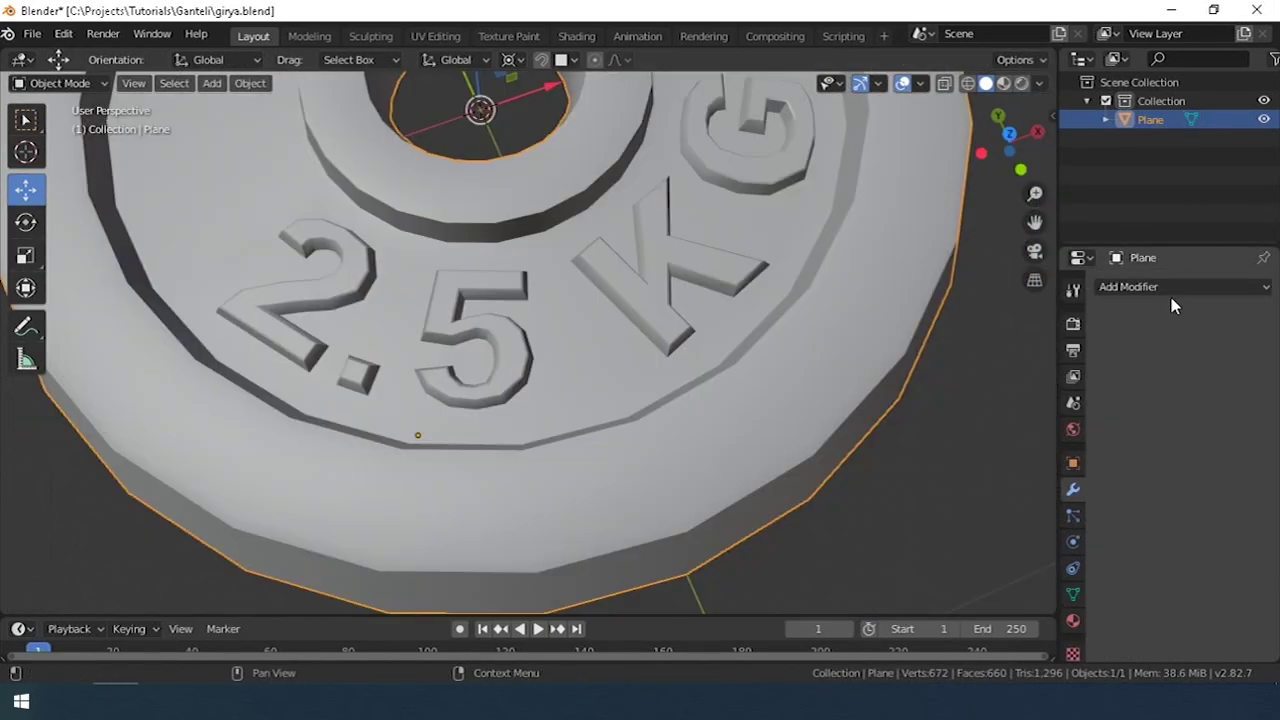
{"action": "left_click", "coordinate": [1170, 288]}
{"action": "left_click", "coordinate": [928, 596]}
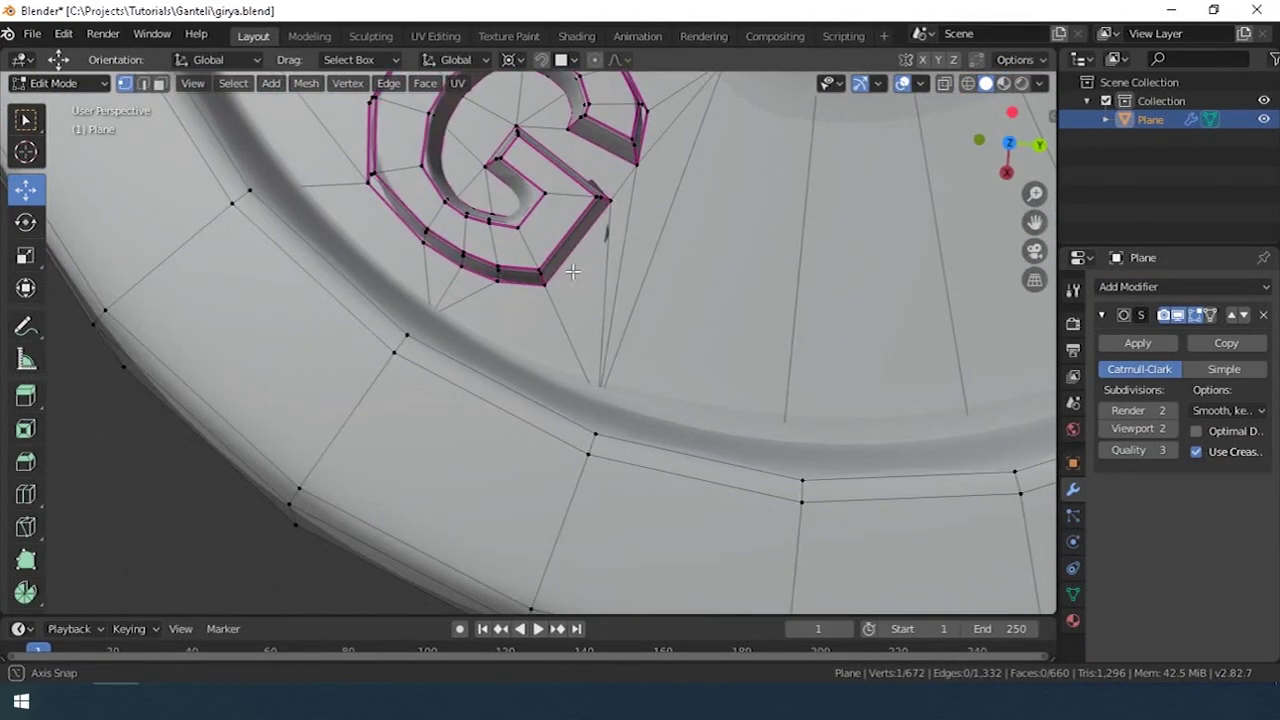
From a top view, delete the thin sliver face beside the G.
{"action": "middle_click_drag", "start_coordinate": [678, 443], "coordinate": [465, 308], "text": "shift"}
{"action": "key", "text": "KP_7"}
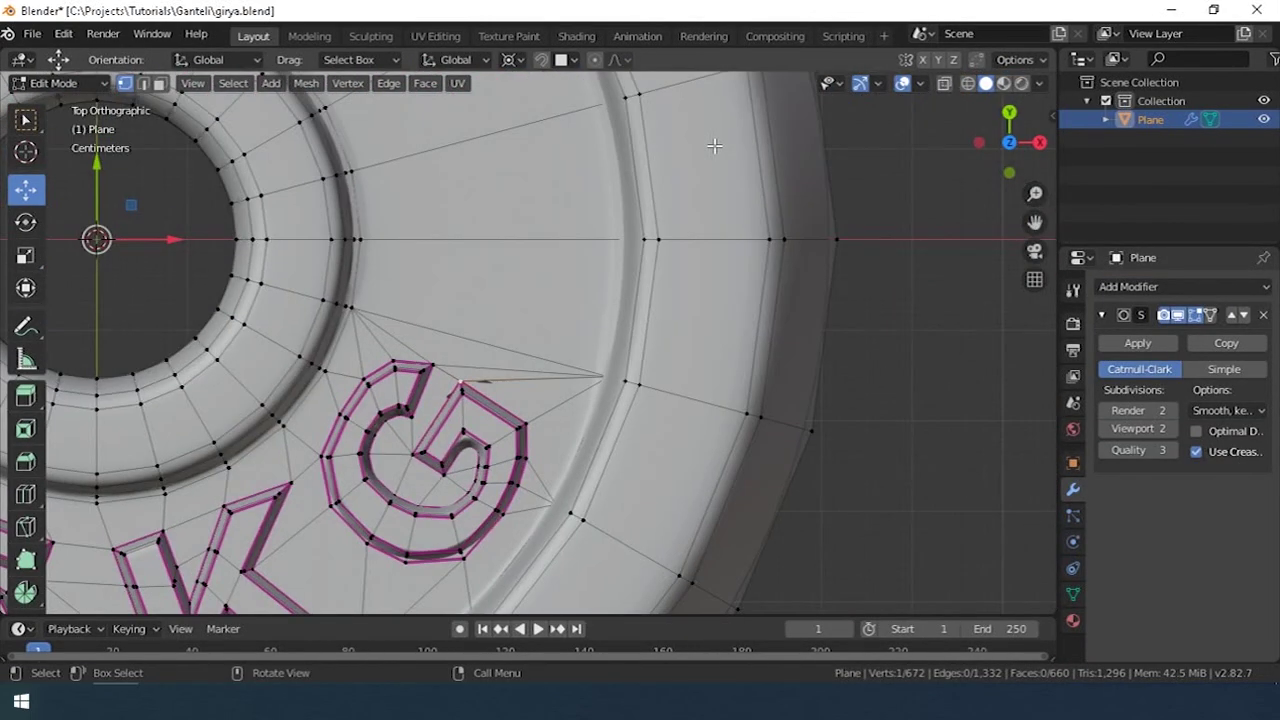
{"action": "scroll", "coordinate": [463, 320], "scroll_direction": "up", "scroll_amount": 4}
{"action": "scroll", "coordinate": [463, 320], "scroll_direction": "up", "scroll_amount": 1}
{"action": "key", "text": "3"}
{"action": "left_click", "coordinate": [458, 312]}
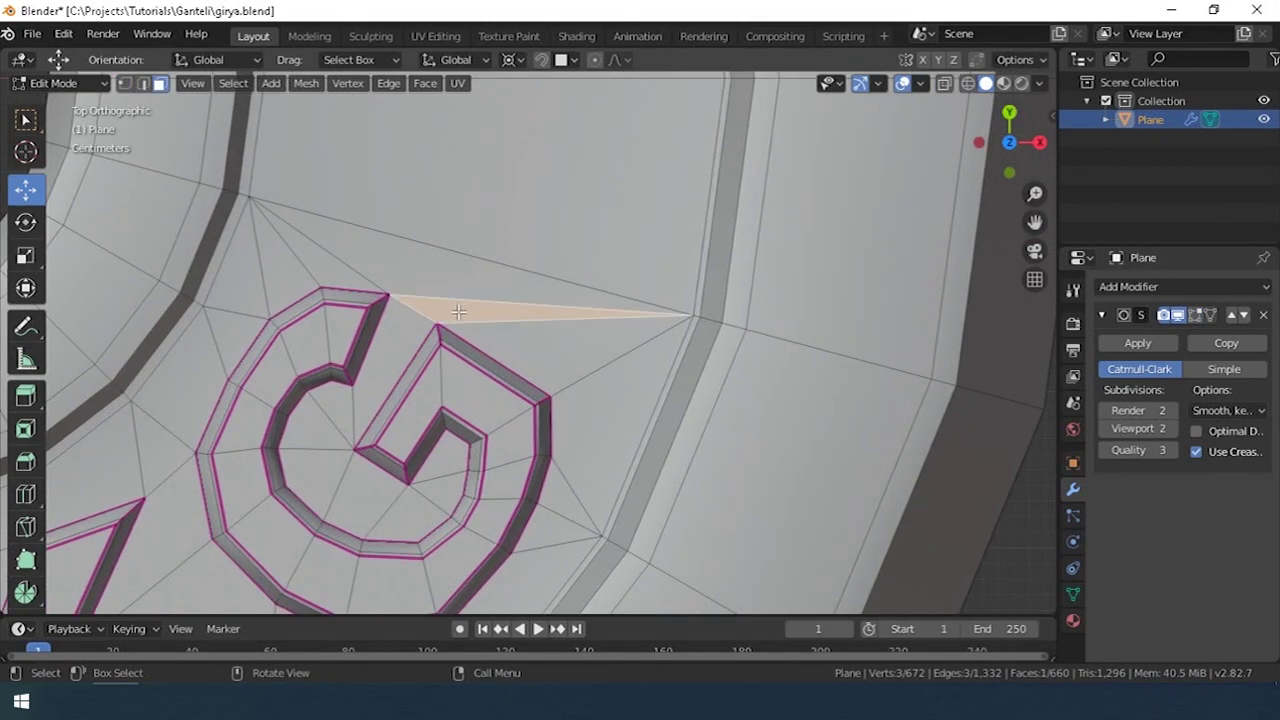
{"action": "key", "text": "x"}
{"action": "left_click", "coordinate": [456, 277]}
{"action": "key", "text": "ctrl+z"}
{"action": "key", "text": "x"}
{"action": "left_click", "coordinate": [457, 277]}
Return to Object Mode and view the smoothed plate in perspective.
{"action": "key", "text": "1"}
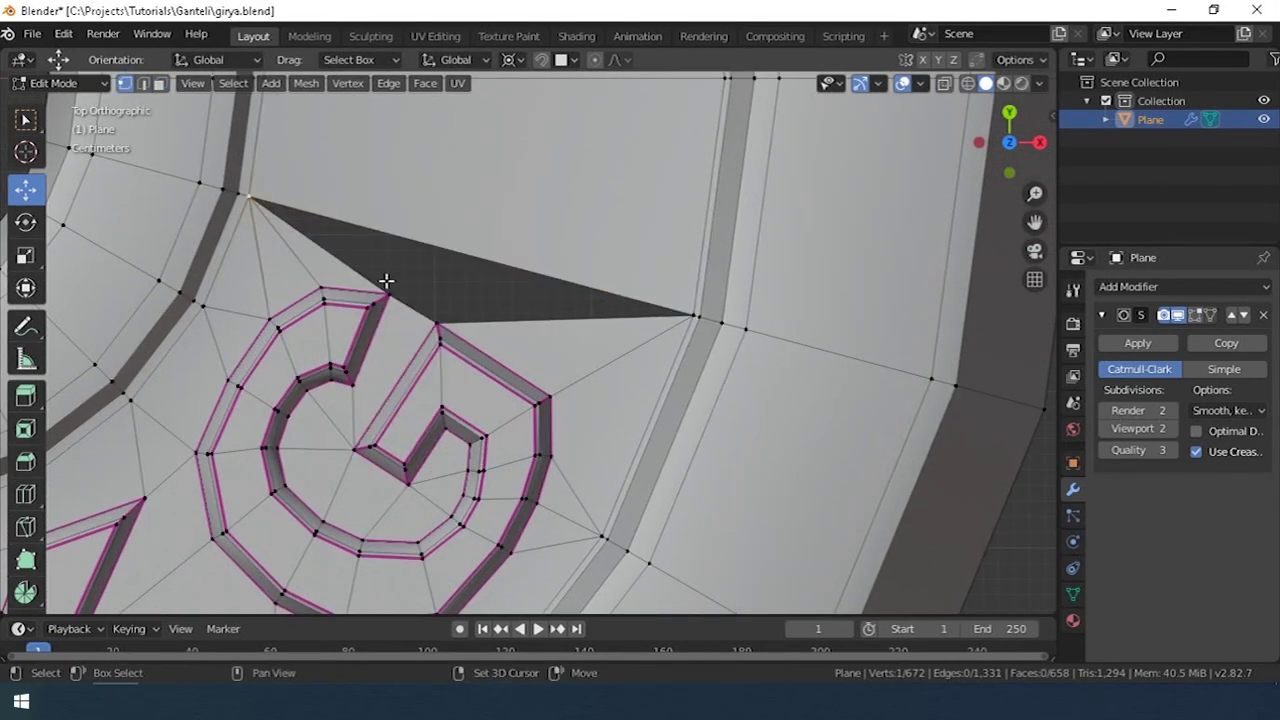
{"action": "key", "text": "Tab"}
{"action": "middle_click_drag", "start_coordinate": [655, 287], "coordinate": [643, 282]}
Enable clipping on the Z-axis Mirror modifier and apply it to the plate.
{"action": "scroll", "coordinate": [451, 383], "scroll_direction": "down", "scroll_amount": 3}
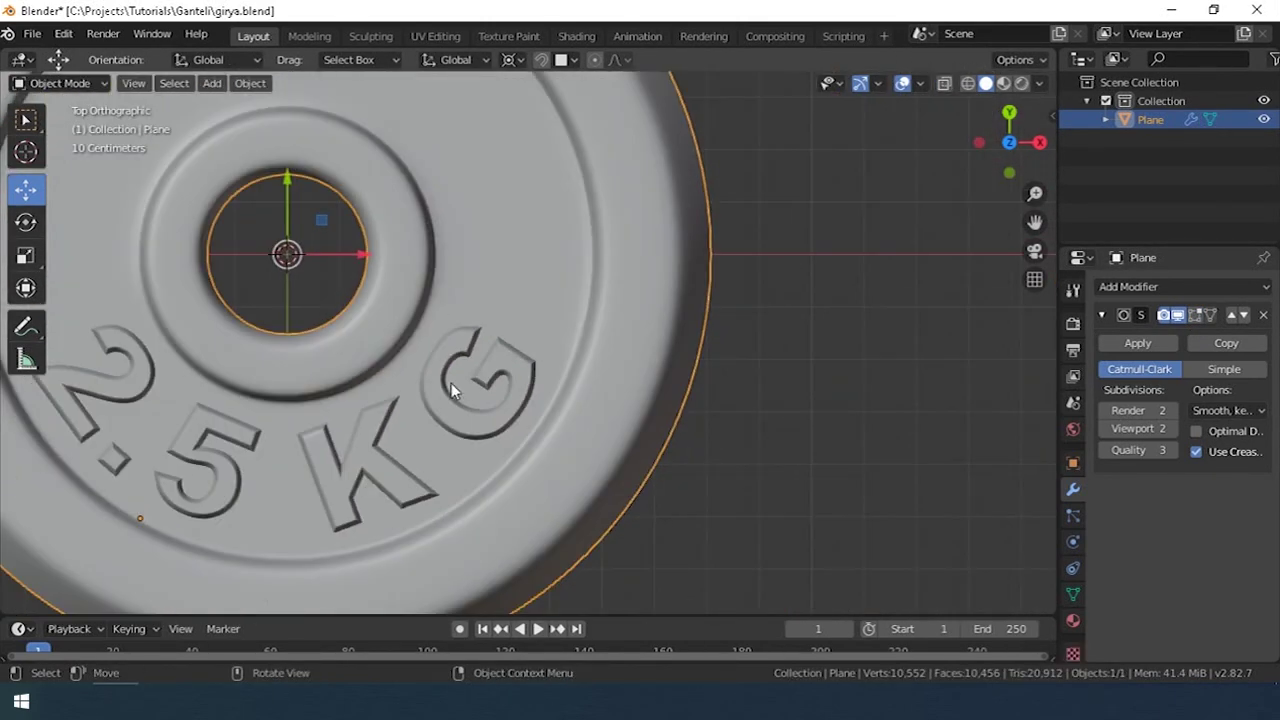
{"action": "middle_click_drag", "start_coordinate": [451, 383], "coordinate": [600, 300]}
{"action": "scroll", "coordinate": [429, 258], "scroll_direction": "up", "scroll_amount": 2}
{"action": "middle_click_drag", "start_coordinate": [429, 258], "coordinate": [589, 213]}
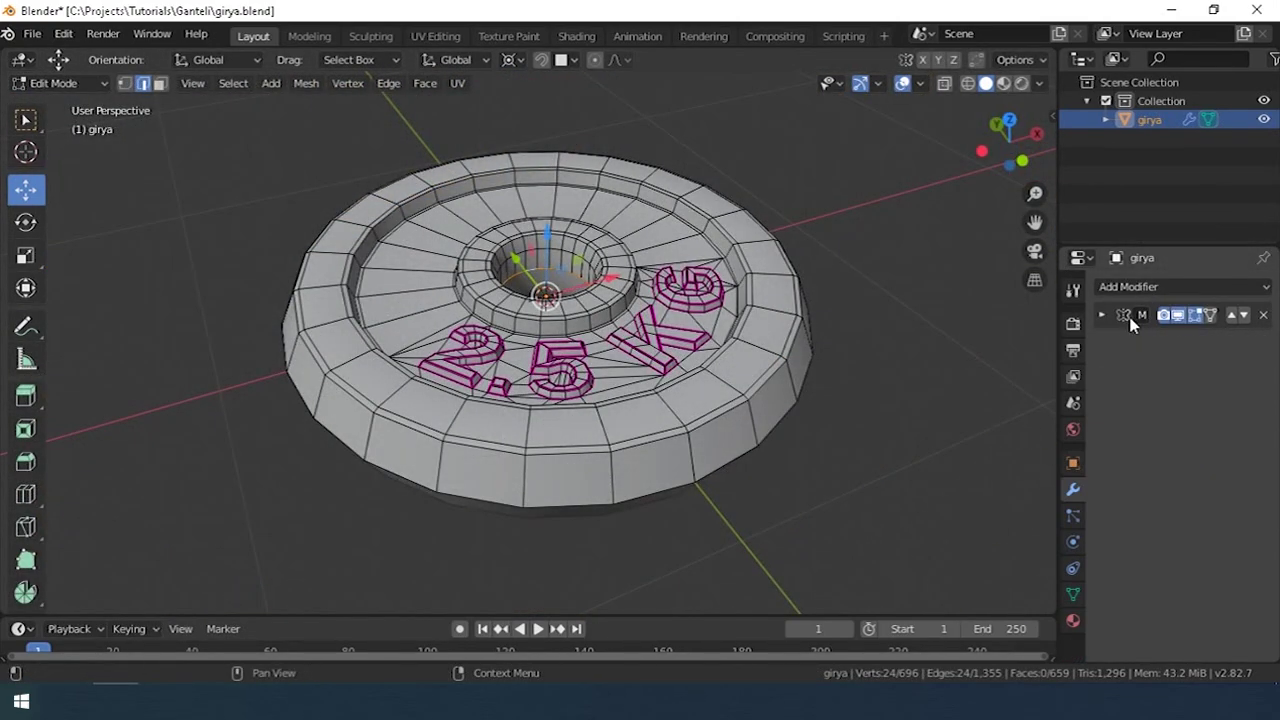
{"action": "left_click", "coordinate": [1131, 320]}
{"action": "mouse_move", "coordinate": [600, 420]}
{"action": "middle_mouse_down"}
{"action": "mouse_move", "coordinate": [623, 443]}
{"action": "mouse_move", "coordinate": [577, 374]}
{"action": "mouse_move", "coordinate": [615, 415]}
{"action": "mouse_move", "coordinate": [609, 286]}
{"action": "mouse_move", "coordinate": [640, 330]}
{"action": "middle_mouse_up"}
{"action": "key", "text": "Tab"}
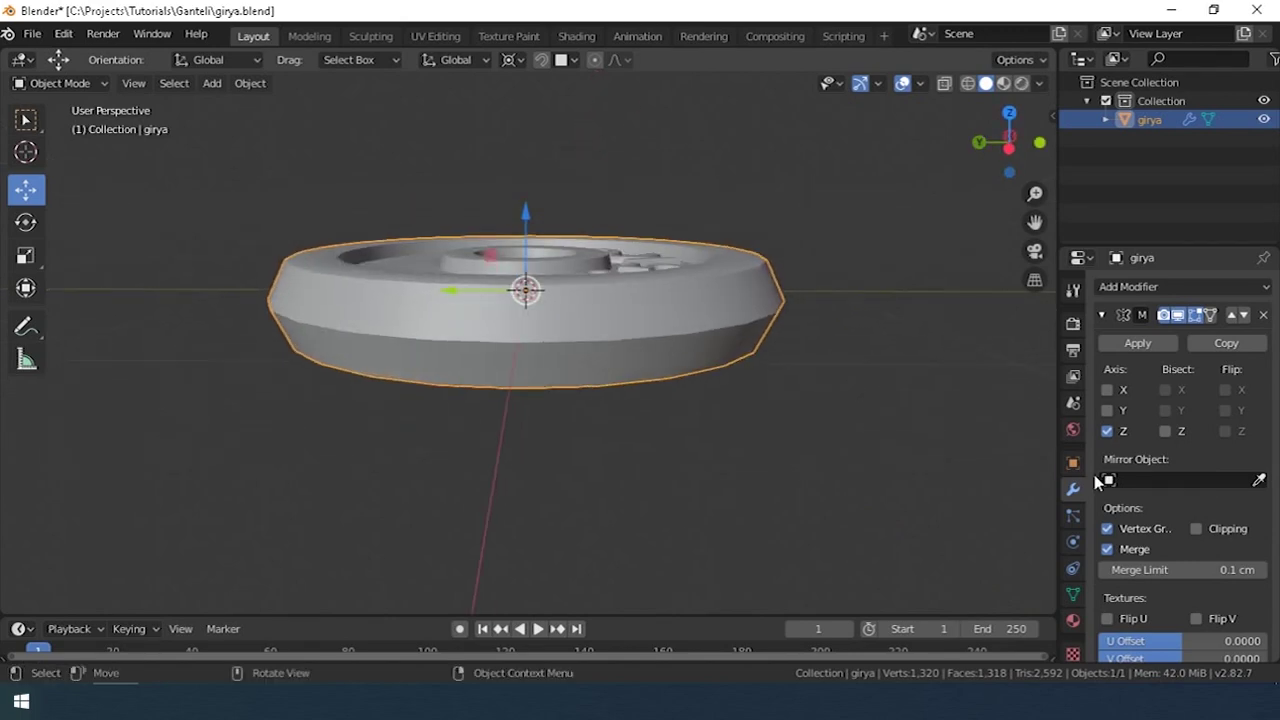
{"action": "left_click", "coordinate": [1196, 528]}
{"action": "middle_click_drag", "start_coordinate": [803, 484], "coordinate": [760, 380]}
{"action": "left_click", "coordinate": [1133, 350]}
{"action": "mouse_move", "coordinate": [760, 300]}
{"action": "middle_mouse_down"}
{"action": "mouse_move", "coordinate": [737, 380]}
{"action": "mouse_move", "coordinate": [473, 480]}
{"action": "middle_mouse_up"}
Bevel the plate's outer rim edge loop with 2 segments, back in Object Mode.
{"action": "key", "text": "Tab"}
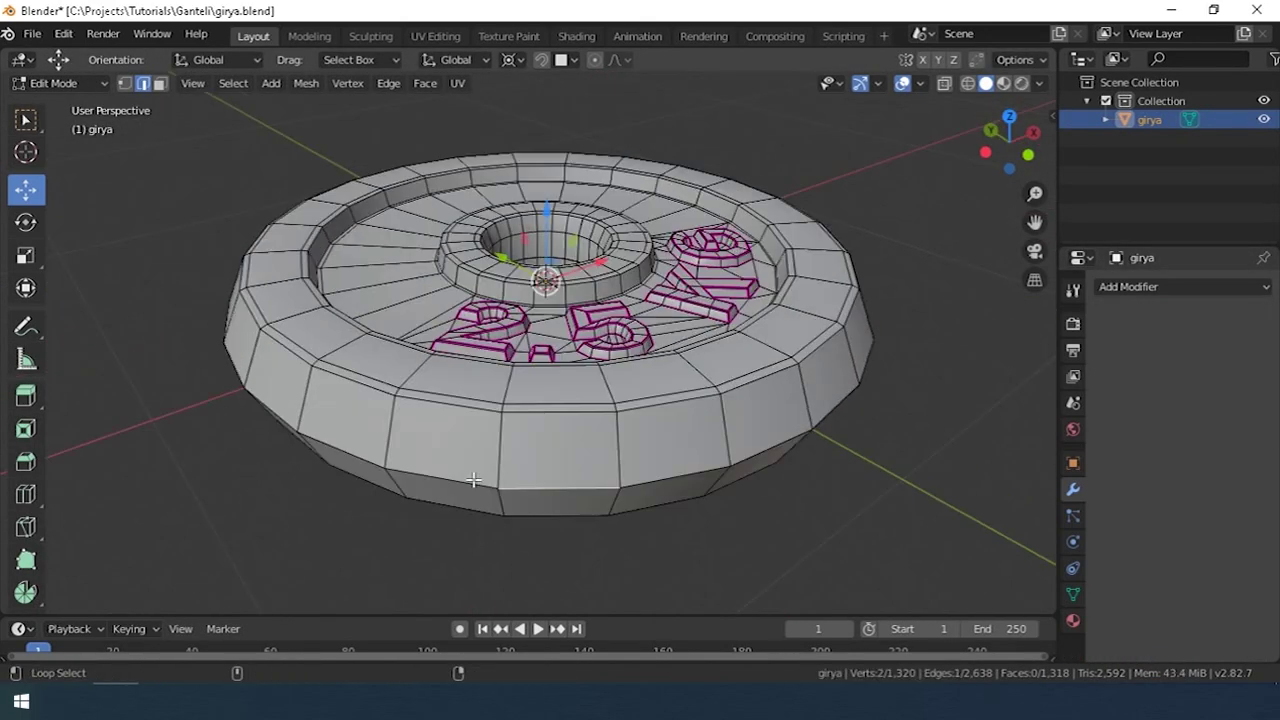
{"action": "key", "text": "ctrl+b"}
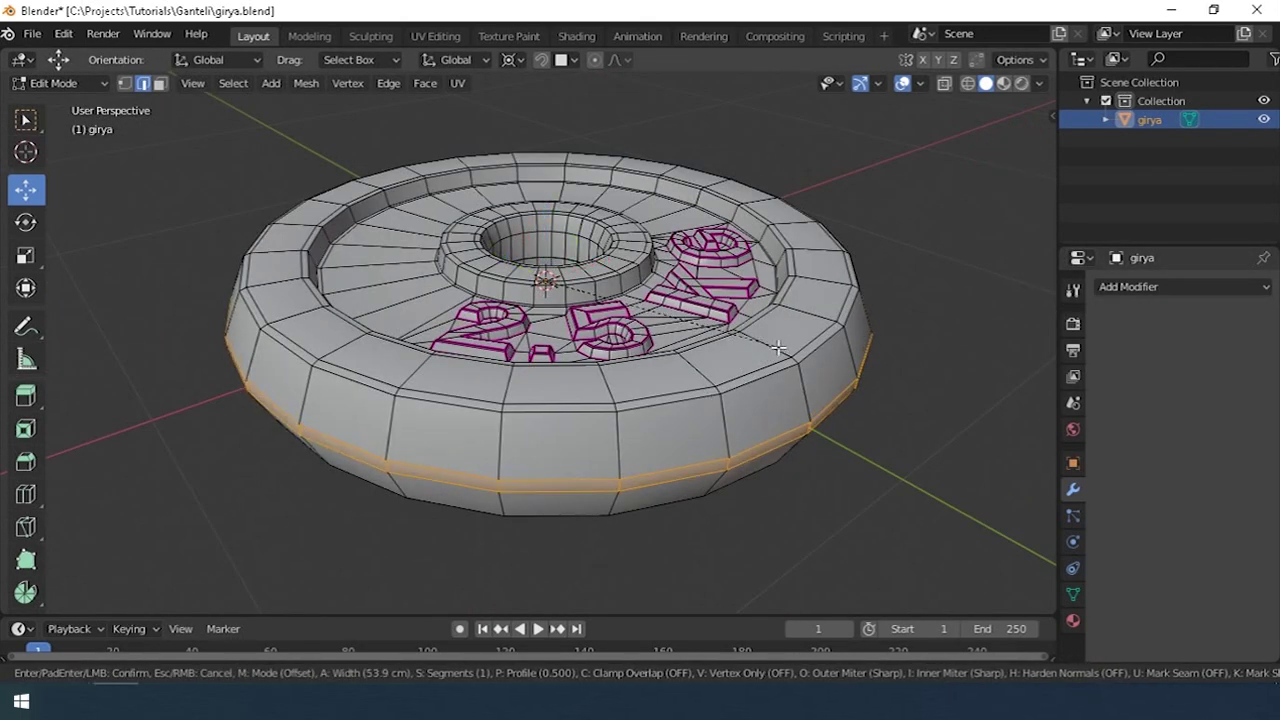
{"action": "left_click", "coordinate": [783, 347]}
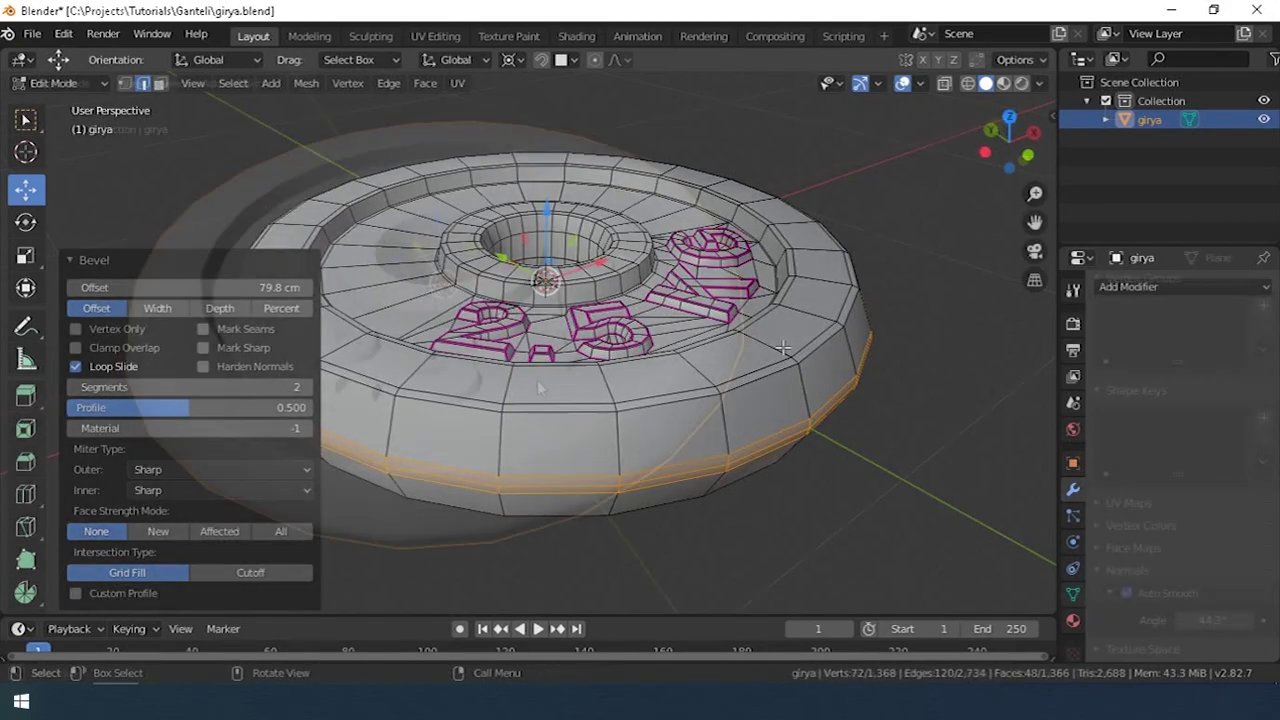
{"action": "key", "text": "Tab"}
{"action": "middle_click_drag", "start_coordinate": [783, 347], "coordinate": [760, 420]}
{"action": "scroll", "coordinate": [760, 420], "scroll_direction": "up", "scroll_amount": 2}
{"action": "left_click", "coordinate": [1135, 287]}
Add a 35 cm, 1-segment Bevel modifier and switch its limit method from Angle to Weight.
{"action": "left_click", "coordinate": [936, 594]}
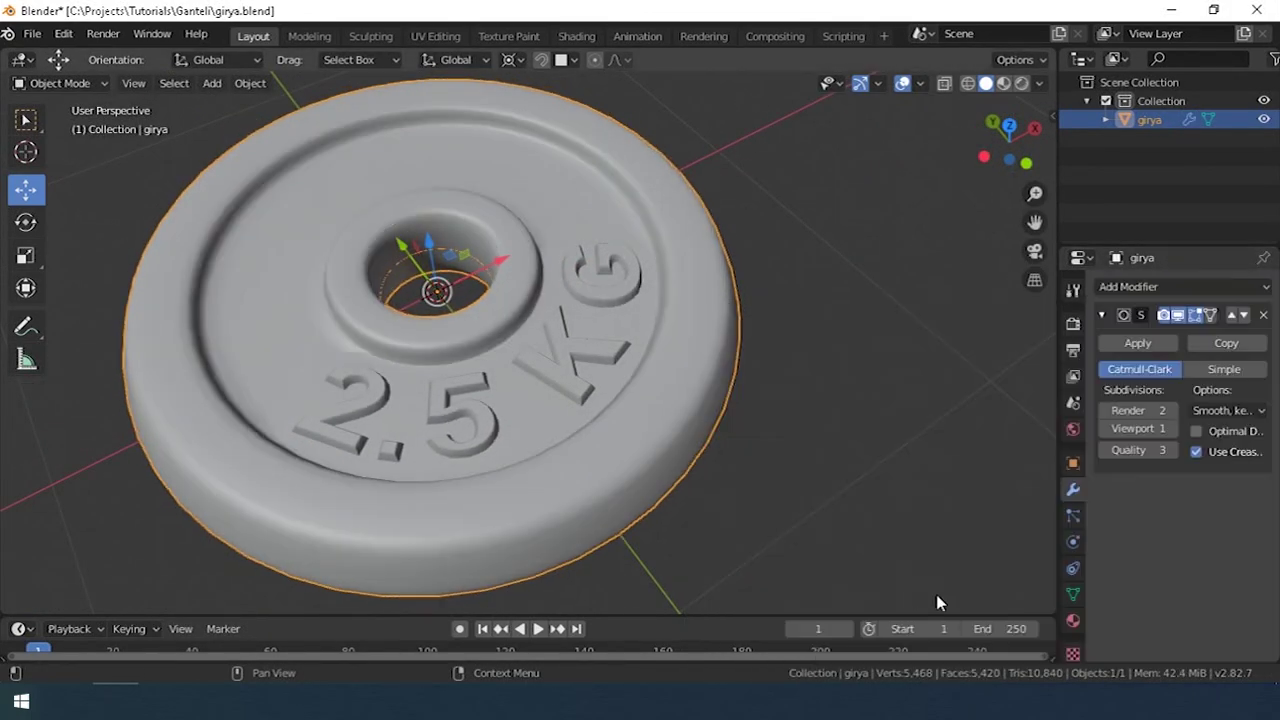
{"action": "mouse_move", "coordinate": [936, 594]}
{"action": "middle_mouse_down"}
{"action": "mouse_move", "coordinate": [564, 365]}
{"action": "mouse_move", "coordinate": [607, 299]}
{"action": "mouse_move", "coordinate": [639, 314]}
{"action": "middle_mouse_up"}
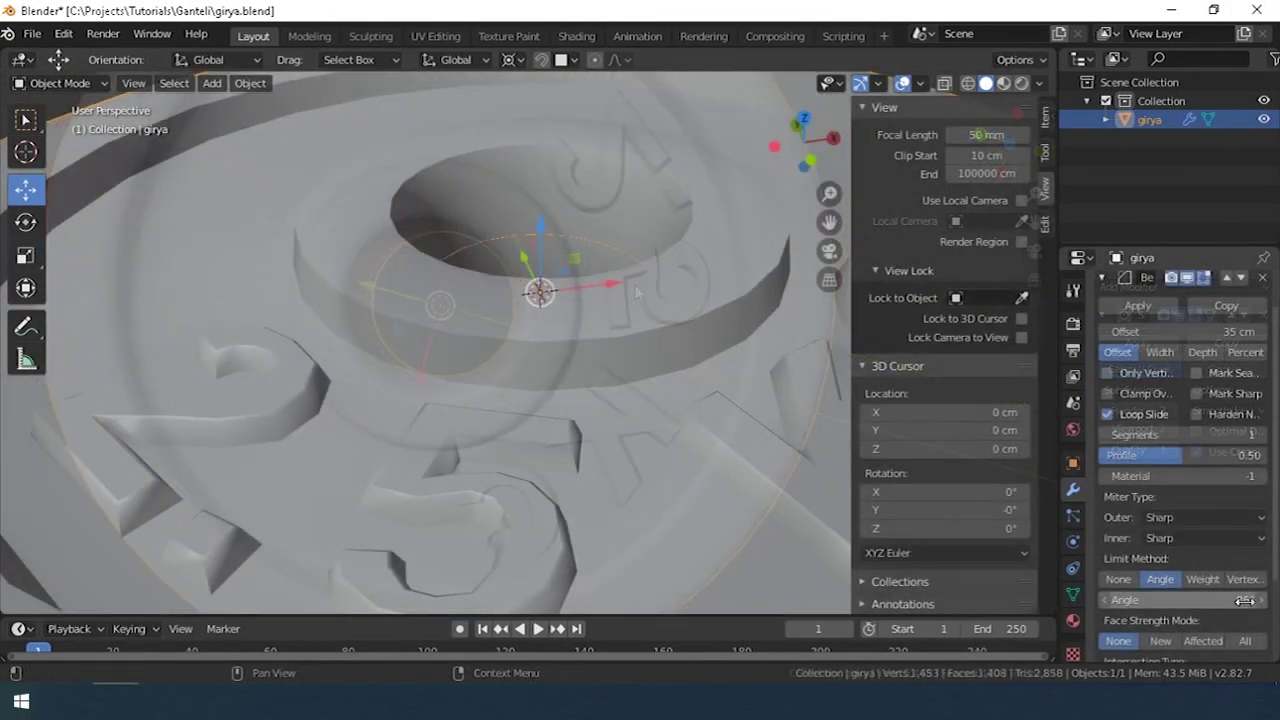
{"action": "left_click_drag", "start_coordinate": [1185, 600], "coordinate": [1140, 600]}
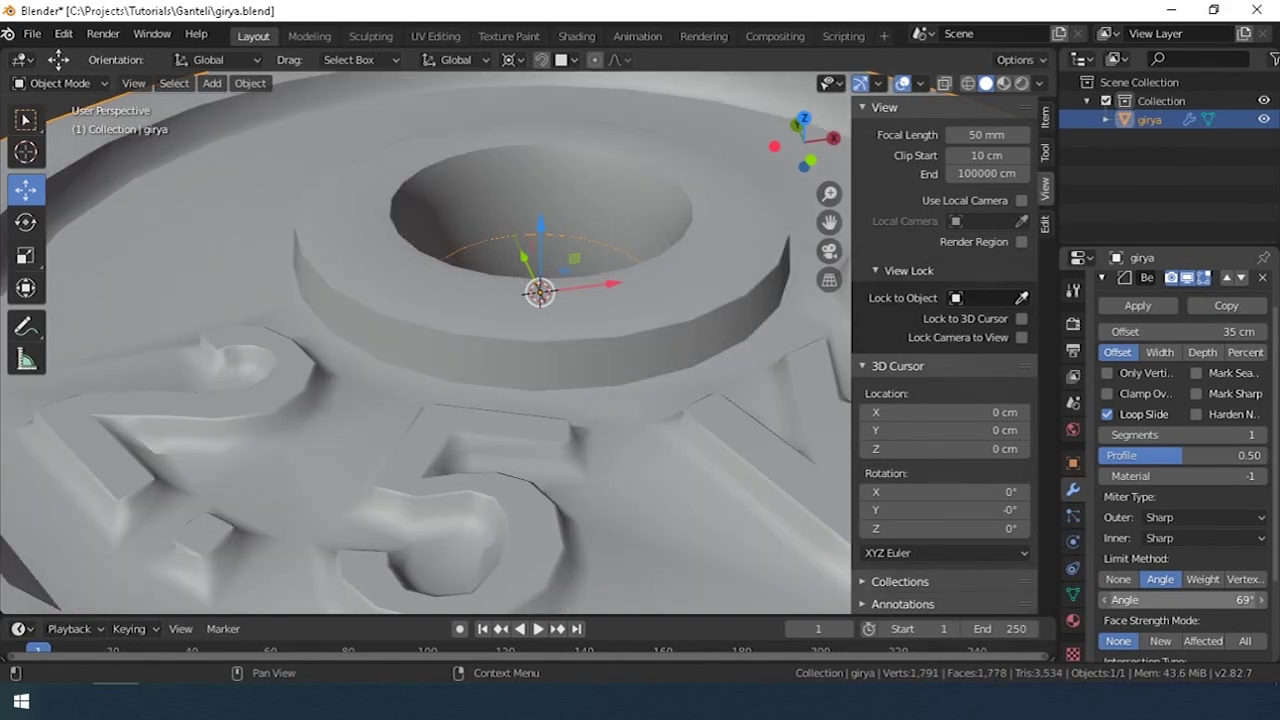
{"action": "mouse_move", "coordinate": [600, 420]}
{"action": "middle_mouse_down"}
{"action": "mouse_move", "coordinate": [539, 483]}
{"action": "mouse_move", "coordinate": [584, 458]}
{"action": "mouse_move", "coordinate": [565, 449]}
{"action": "mouse_move", "coordinate": [587, 470]}
{"action": "middle_mouse_up"}
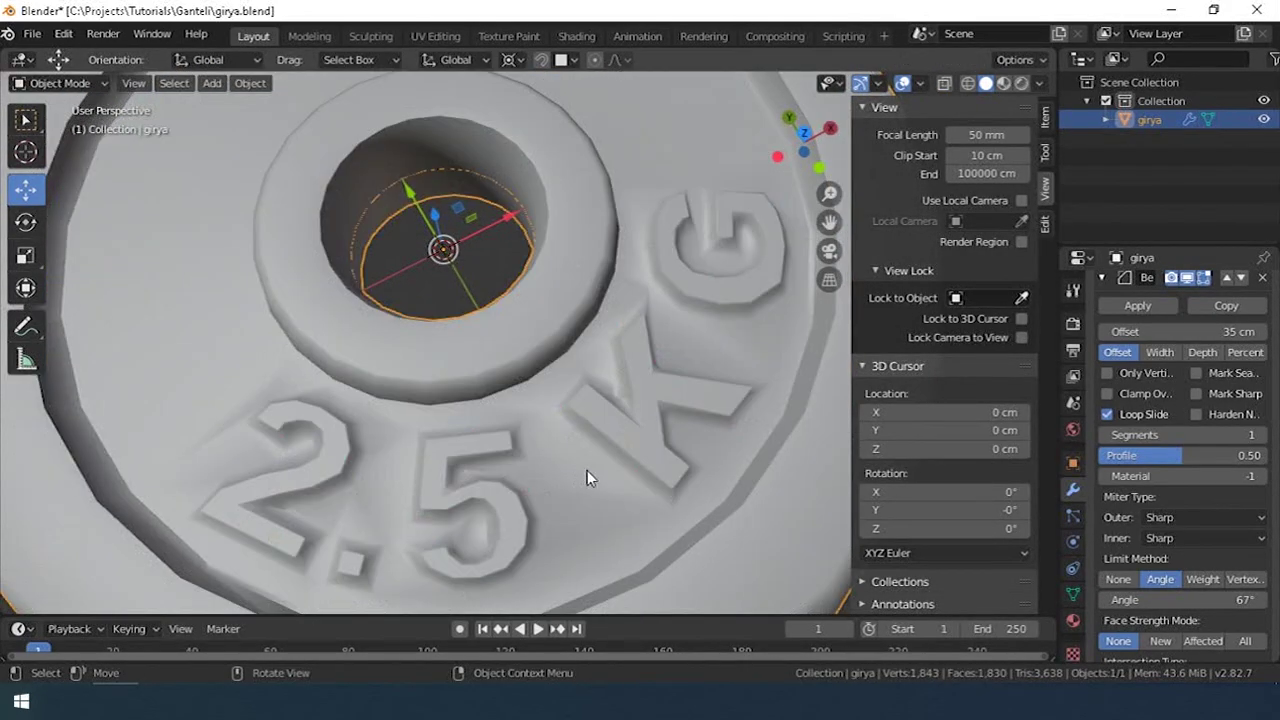
{"action": "mouse_move", "coordinate": [1185, 600]}
{"action": "left_mouse_down"}
{"action": "mouse_move", "coordinate": [1165, 600]}
{"action": "mouse_move", "coordinate": [1195, 600]}
{"action": "left_mouse_up"}
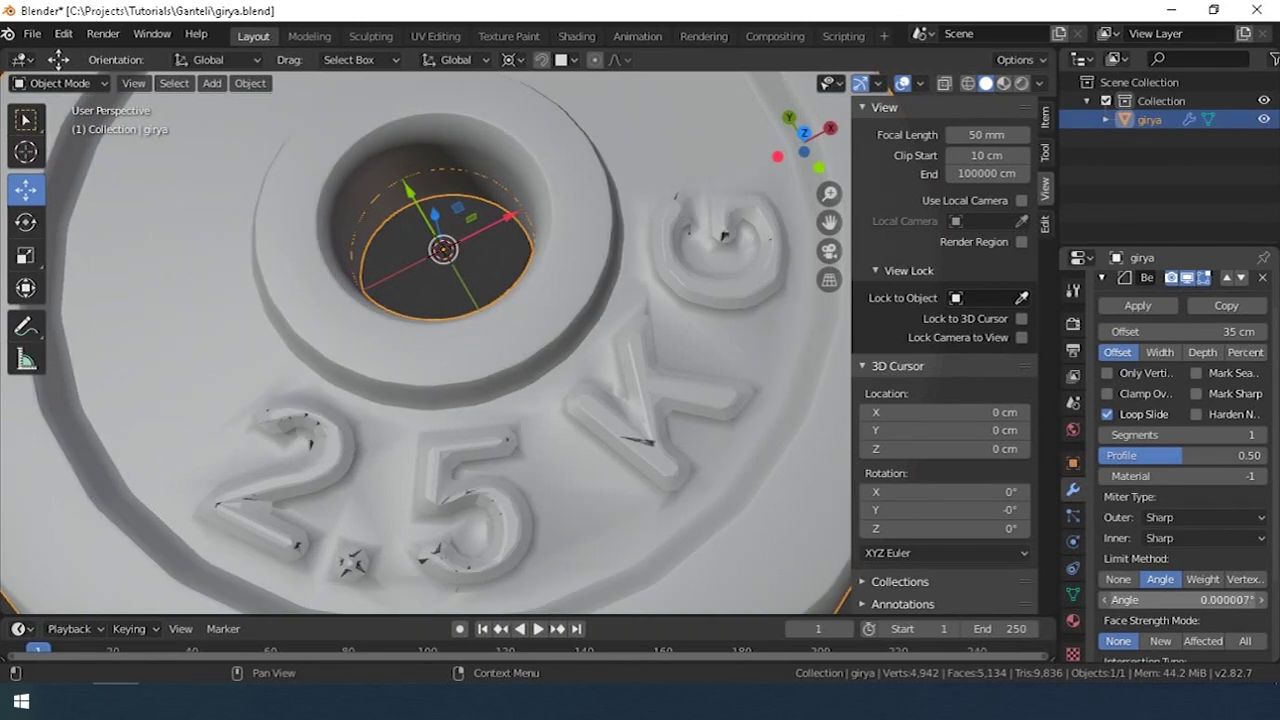
{"action": "left_click", "coordinate": [1203, 579]}
Select the hub edge loop and set its mean bevel weight to 1.00 in the Item sidebar.
{"action": "key", "text": "Tab"}
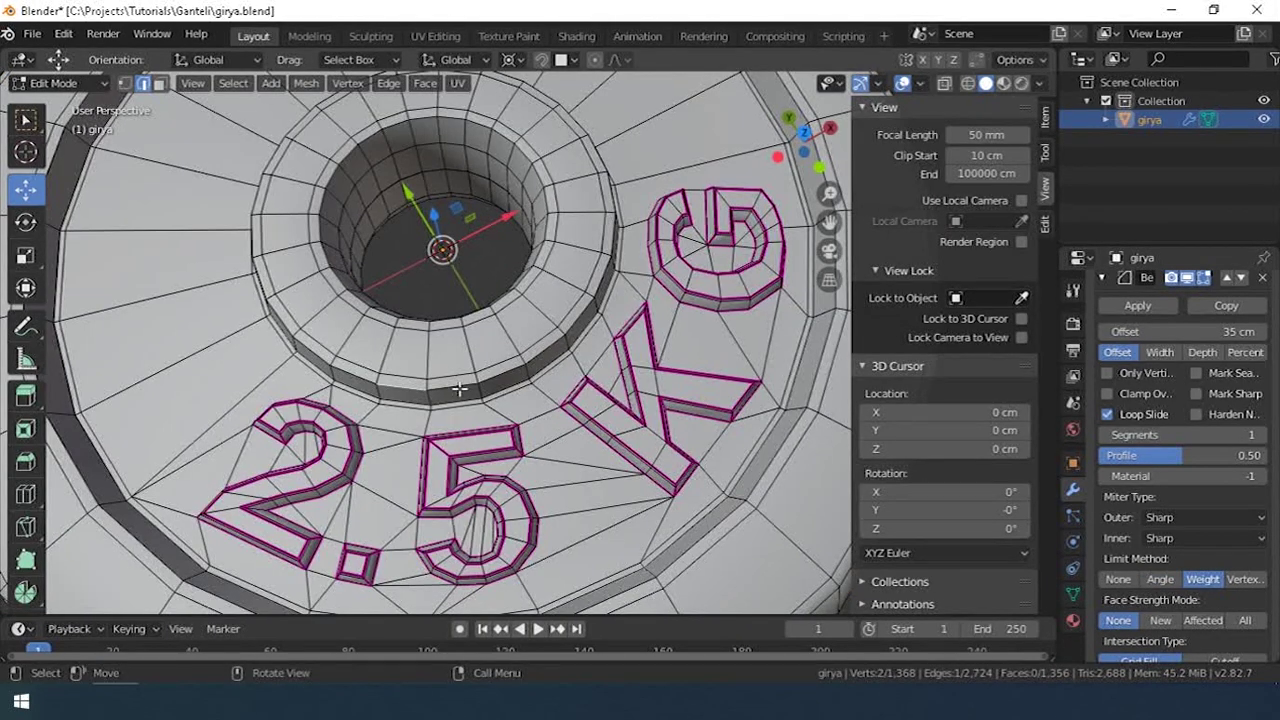
{"action": "left_click", "coordinate": [1045, 222]}
{"action": "left_click", "coordinate": [1045, 117]}
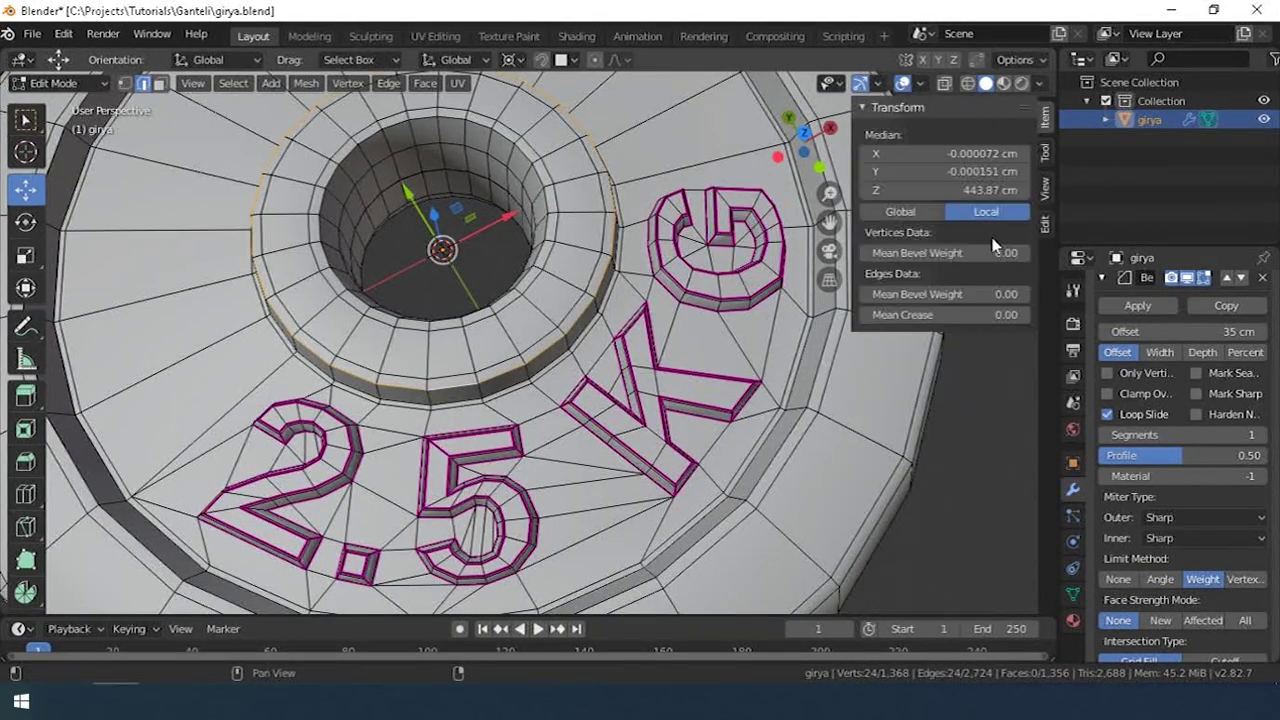
{"action": "key", "text": "Tab"}
{"action": "middle_click_drag", "start_coordinate": [450, 380], "coordinate": [403, 365]}
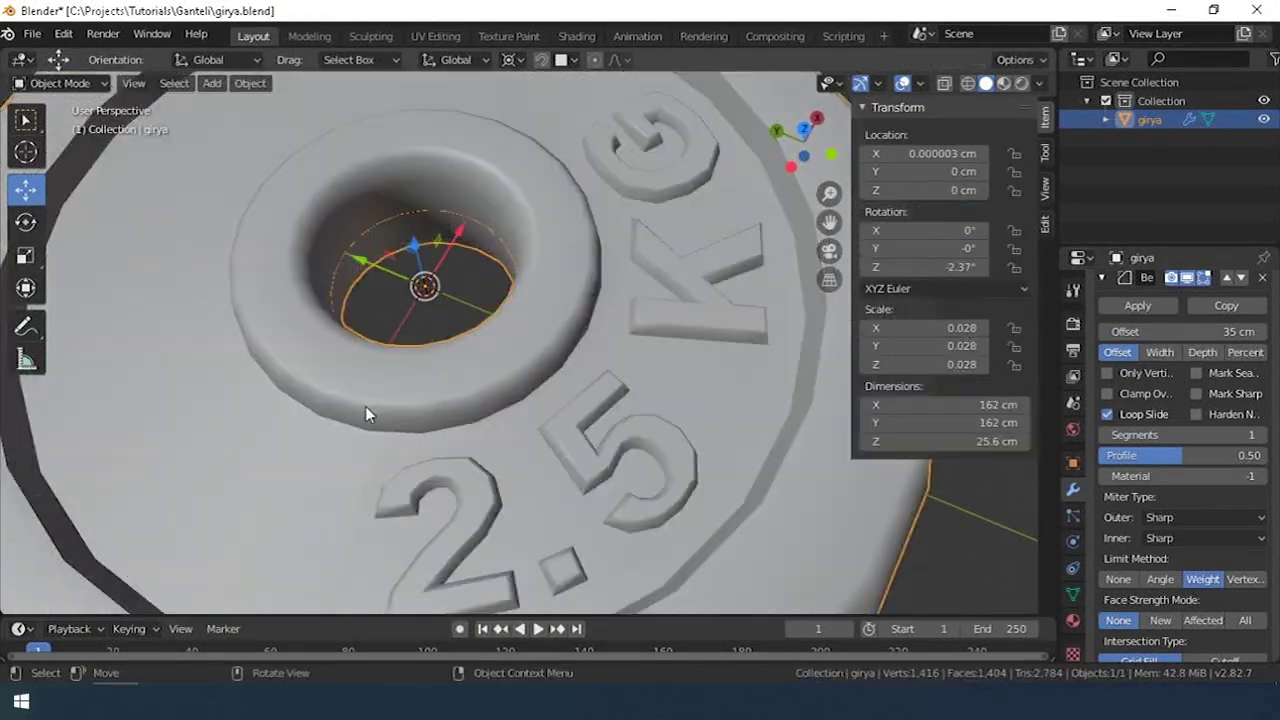
{"action": "key", "text": "Tab"}
{"action": "scroll", "coordinate": [365, 413], "scroll_direction": "up", "scroll_amount": 3}
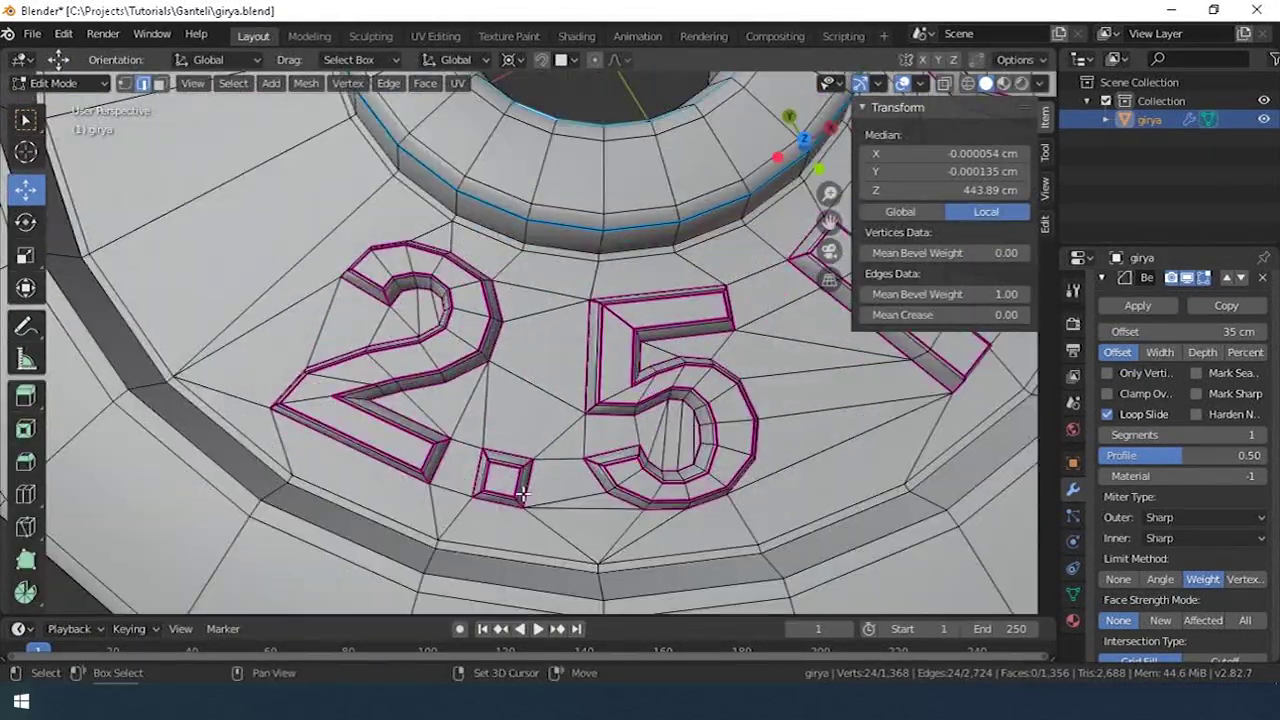
{"action": "middle_click_drag", "start_coordinate": [365, 413], "coordinate": [420, 470], "text": "shift"}
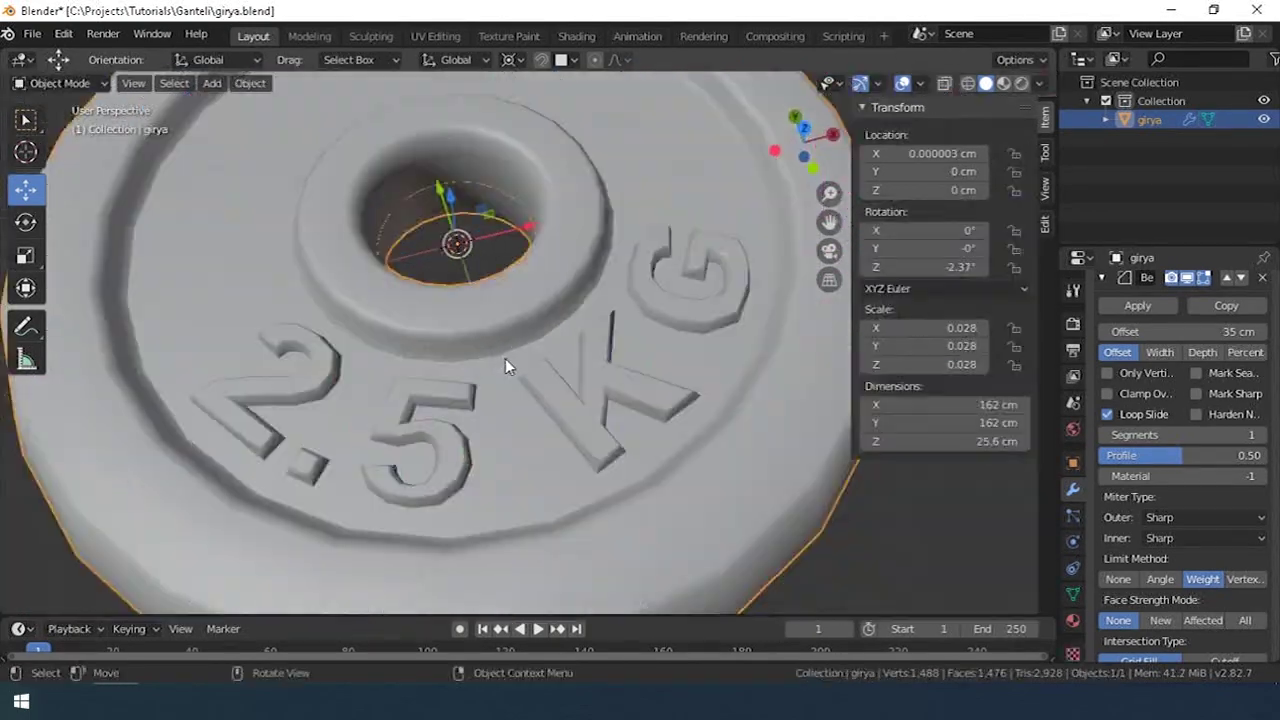
Delete the plate's bottom-half vertices using a front orthographic X-ray box selection.
{"action": "scroll", "coordinate": [543, 400], "scroll_direction": "up", "scroll_amount": 5}
{"action": "middle_click_drag", "start_coordinate": [591, 366], "coordinate": [559, 379]}
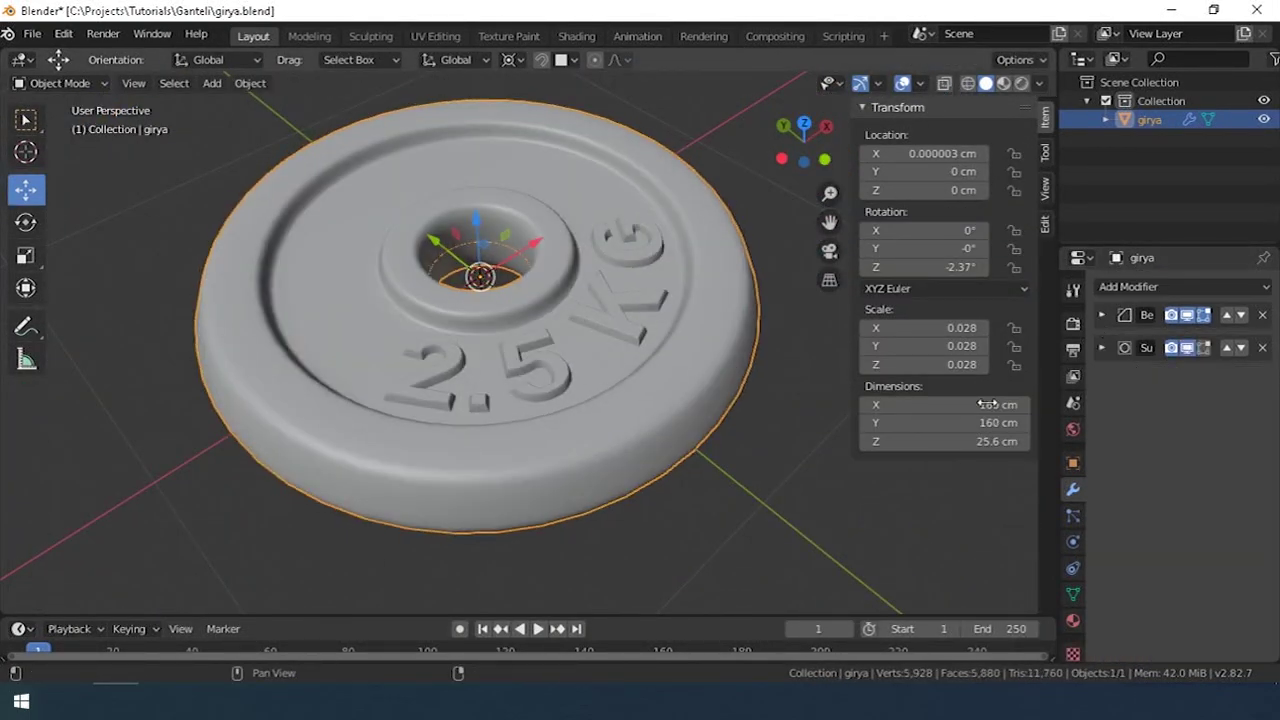
{"action": "mouse_move", "coordinate": [840, 430]}
{"action": "middle_mouse_down"}
{"action": "mouse_move", "coordinate": [626, 451]}
{"action": "mouse_move", "coordinate": [740, 351]}
{"action": "mouse_move", "coordinate": [751, 434]}
{"action": "mouse_move", "coordinate": [678, 274]}
{"action": "mouse_move", "coordinate": [846, 371]}
{"action": "middle_mouse_up"}
{"action": "key", "text": "Tab"}
{"action": "key", "text": "KP_1"}
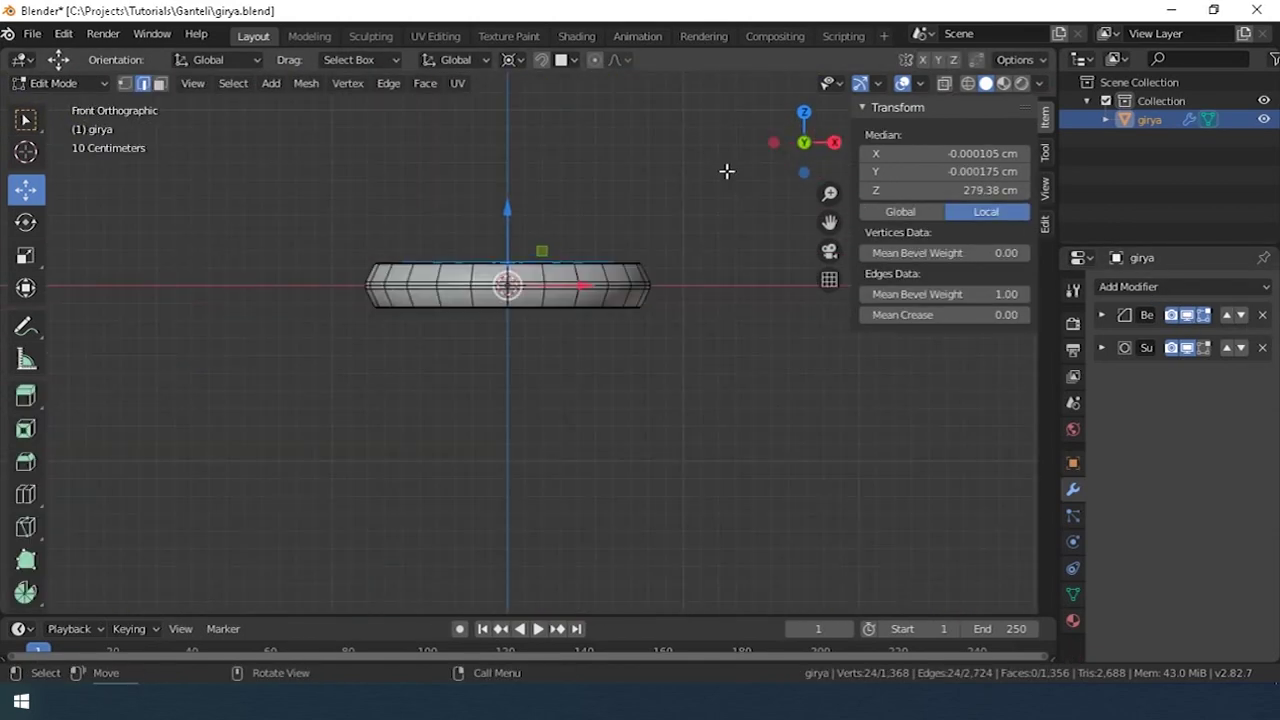
{"action": "scroll", "coordinate": [643, 434], "scroll_direction": "up", "scroll_amount": 4}
{"action": "middle_click_drag", "start_coordinate": [643, 434], "coordinate": [643, 528], "text": "shift"}
{"action": "key", "text": "alt+z"}
{"action": "key", "text": "alt+a"}
{"action": "left_click_drag", "start_coordinate": [171, 498], "coordinate": [1018, 374]}
{"action": "key", "text": "x"}
{"action": "left_click", "coordinate": [428, 289]}
Add a Mirror modifier that mirrors across the Z axis instead of X.
{"action": "middle_click_drag", "start_coordinate": [428, 289], "coordinate": [640, 380]}
{"action": "key", "text": "Tab"}
{"action": "left_click", "coordinate": [1100, 287]}
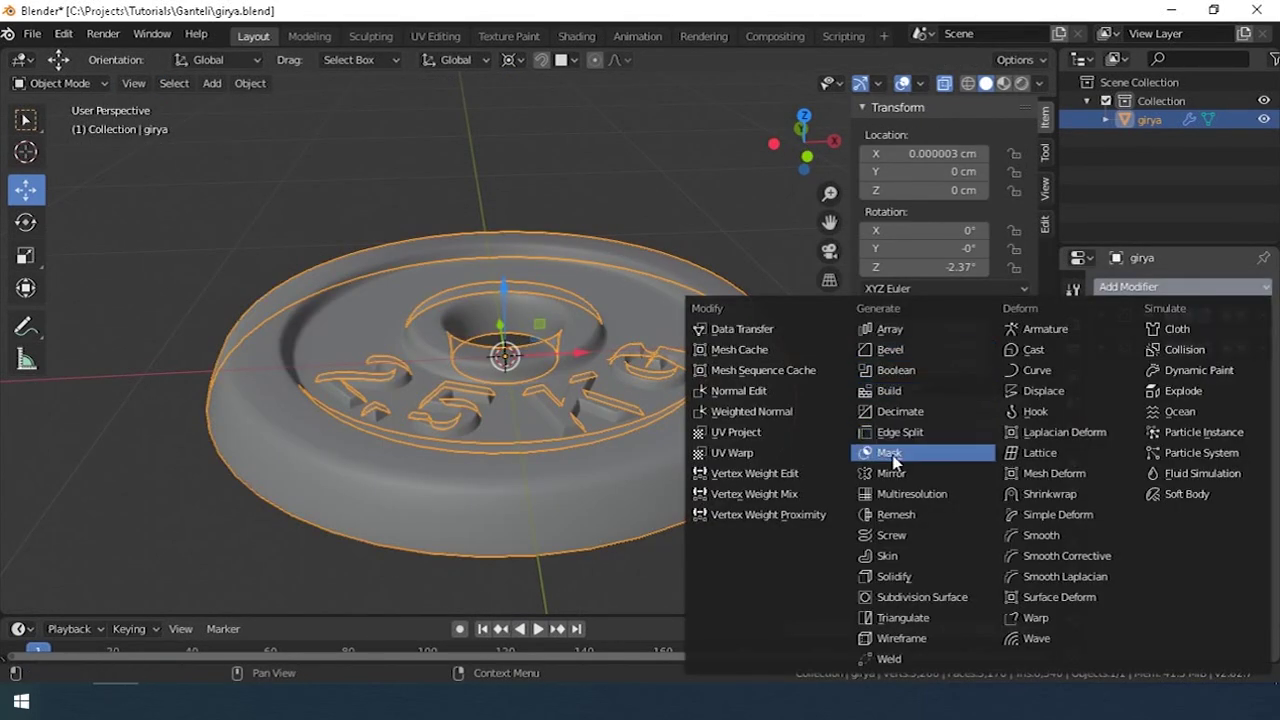
{"action": "left_click", "coordinate": [891, 473]}
{"action": "left_click", "coordinate": [1107, 497]}
{"action": "left_click", "coordinate": [1107, 457]}
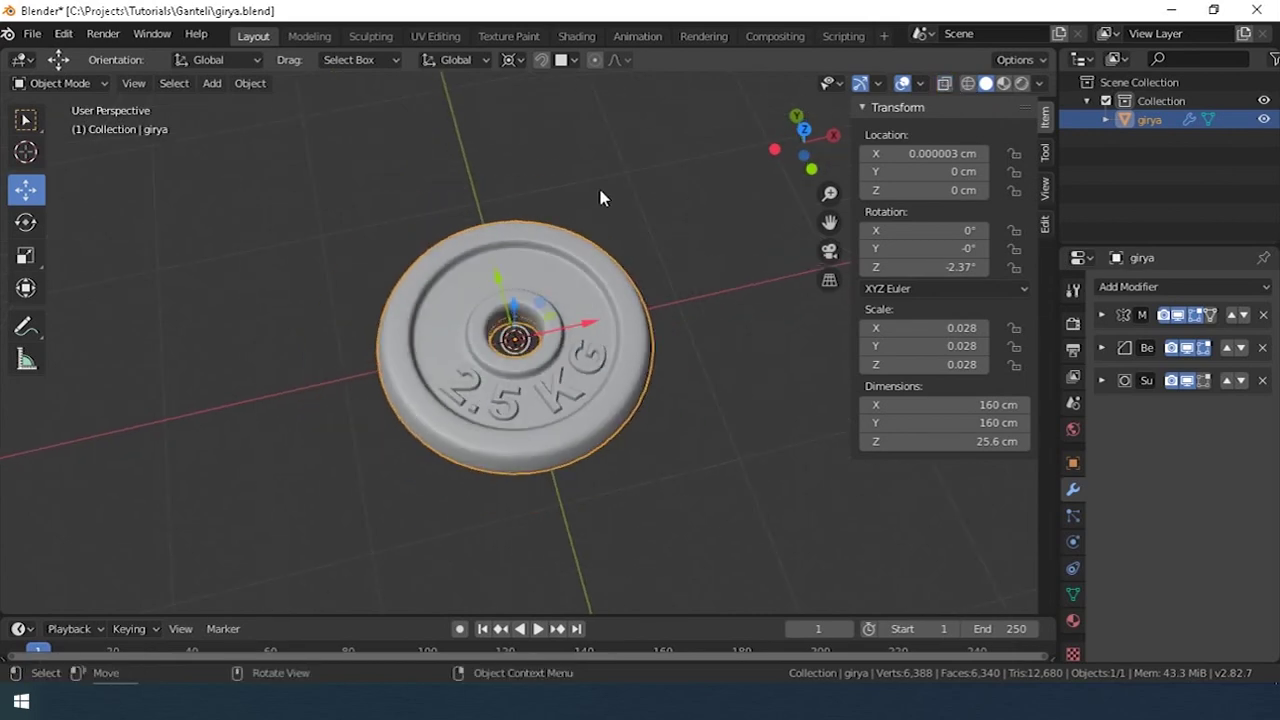
Inspect the completed mirrored plate and bring up the File menu for saving.
{"action": "mouse_move", "coordinate": [600, 197]}
{"action": "middle_mouse_down"}
{"action": "mouse_move", "coordinate": [587, 366]}
{"action": "mouse_move", "coordinate": [522, 413]}
{"action": "middle_mouse_up"}
{"action": "scroll", "coordinate": [522, 413], "scroll_direction": "up", "scroll_amount": 5}
{"action": "mouse_move", "coordinate": [496, 506]}
{"action": "middle_mouse_down"}
{"action": "mouse_move", "coordinate": [484, 380]}
{"action": "mouse_move", "coordinate": [514, 394]}
{"action": "mouse_move", "coordinate": [450, 402]}
{"action": "mouse_move", "coordinate": [534, 378]}
{"action": "mouse_move", "coordinate": [537, 469]}
{"action": "mouse_move", "coordinate": [603, 297]}
{"action": "mouse_move", "coordinate": [597, 353]}
{"action": "middle_mouse_up"}
{"action": "scroll", "coordinate": [534, 378], "scroll_direction": "down", "scroll_amount": 4}
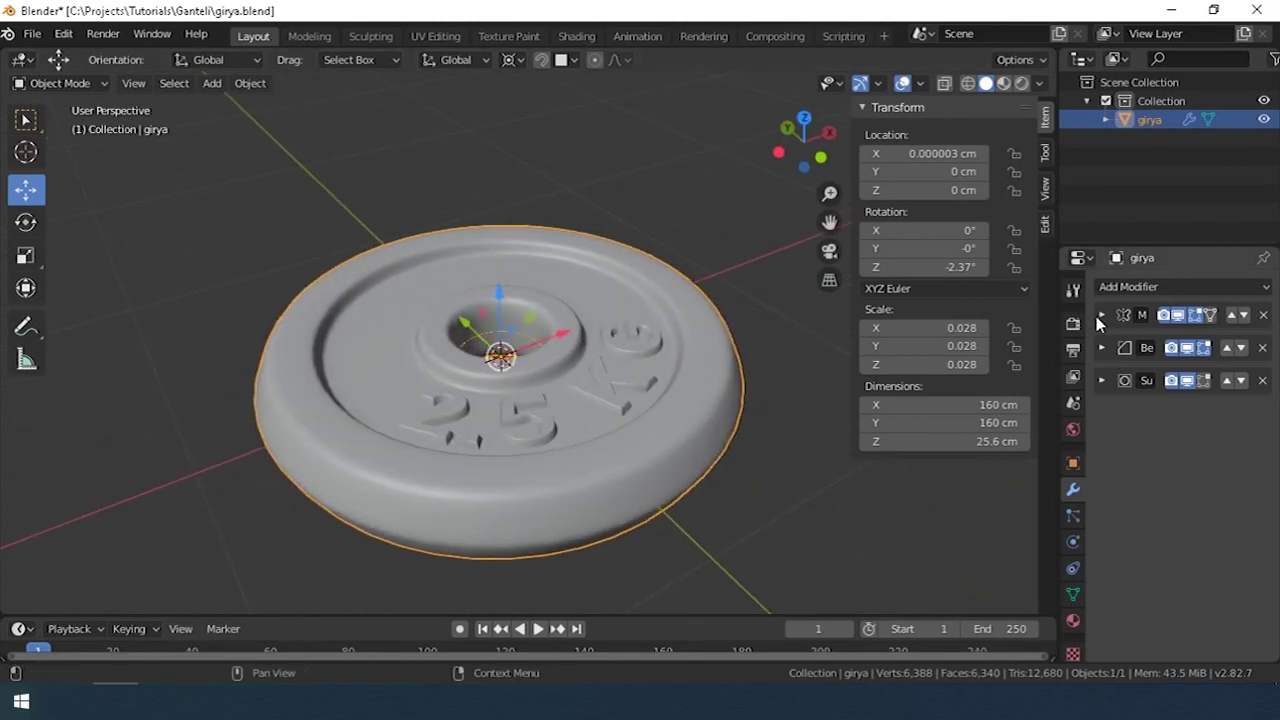
{"action": "left_click", "coordinate": [33, 34]}
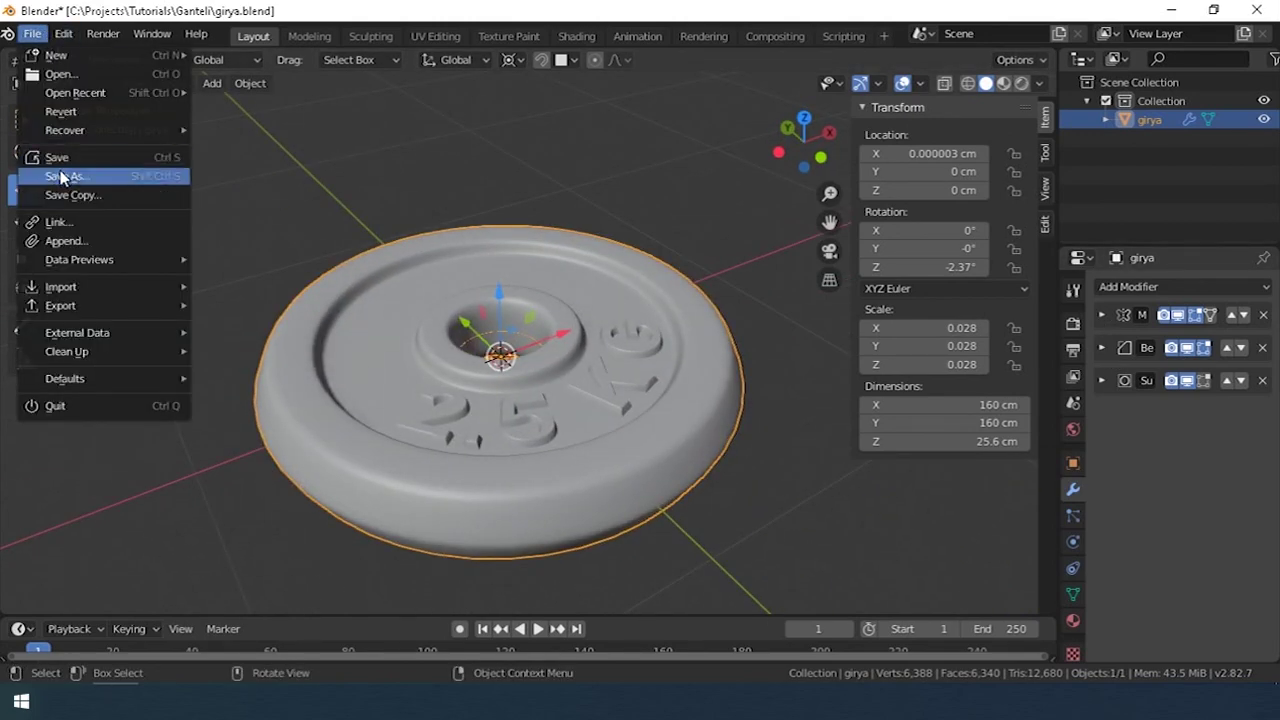